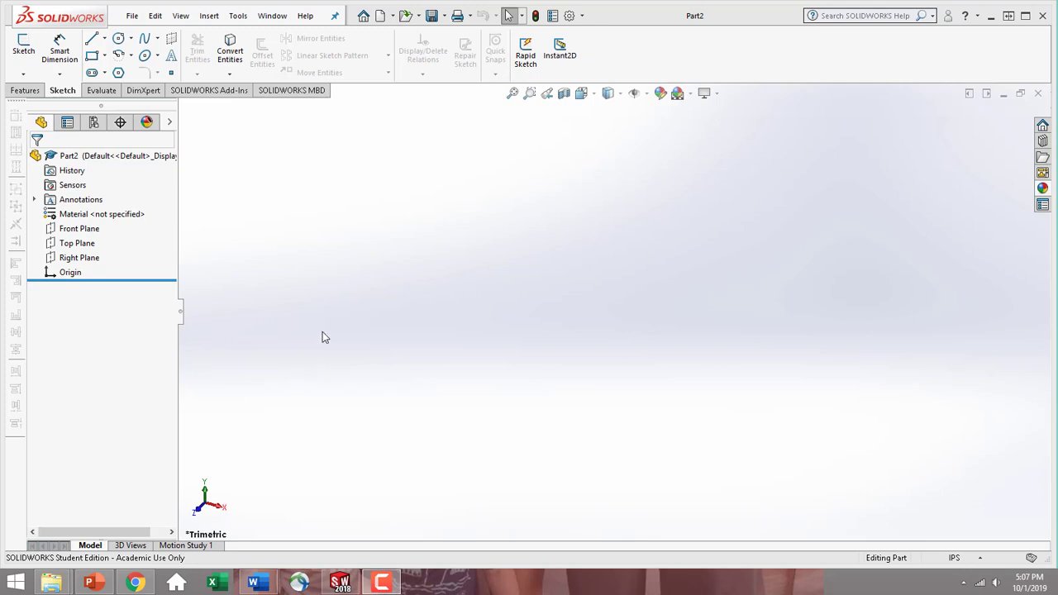
- Set the document units to IPS and start a sketch on the Front Plane, viewed normal to it
{"action": "left_click", "coordinate": [966, 559]}
{"action": "left_click", "coordinate": [952, 521]}
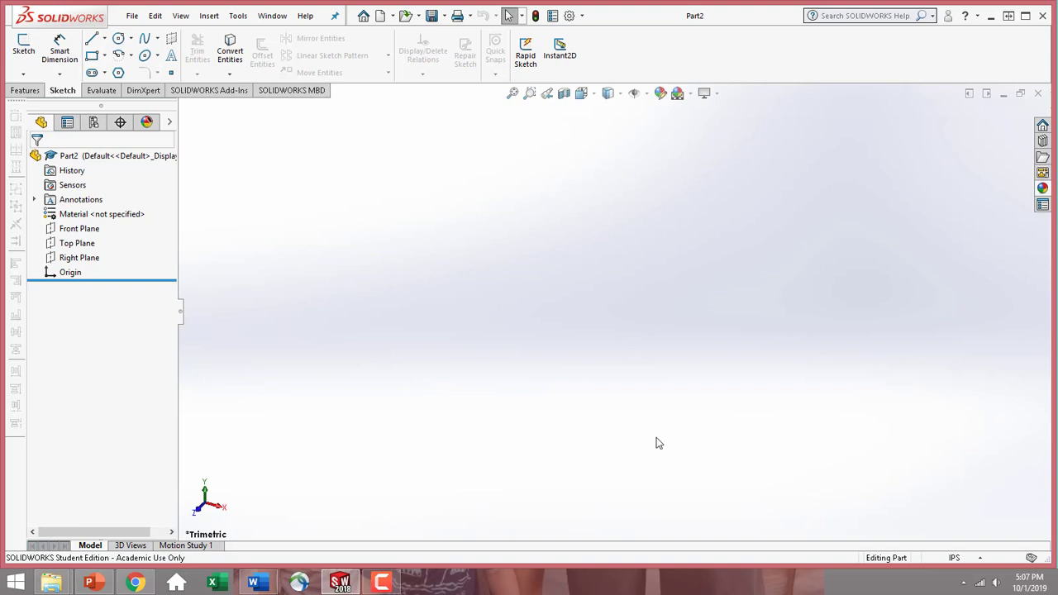
{"action": "left_click", "coordinate": [89, 231]}
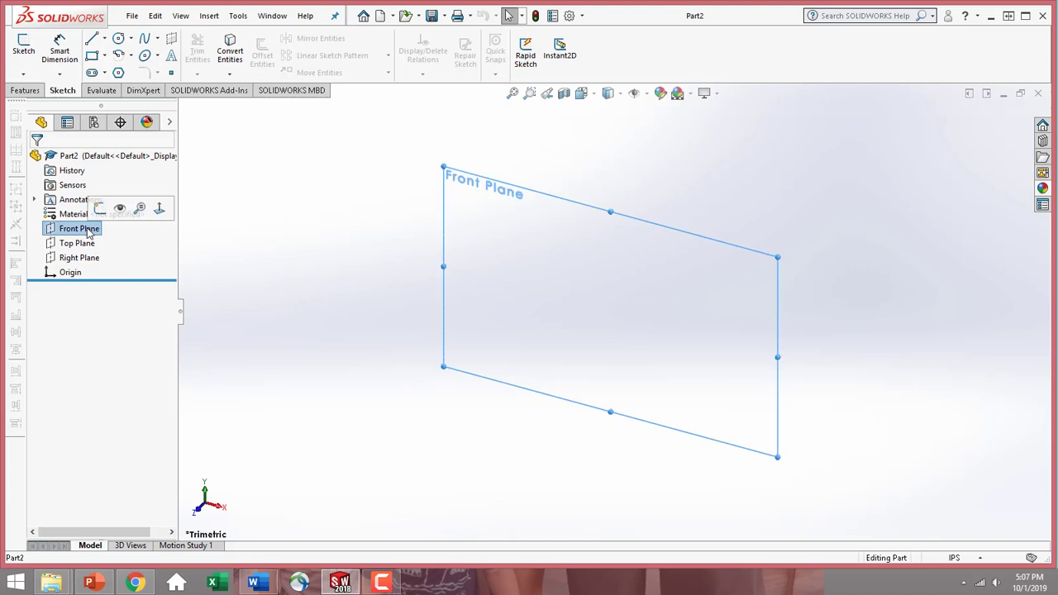
{"action": "left_click", "coordinate": [157, 211]}
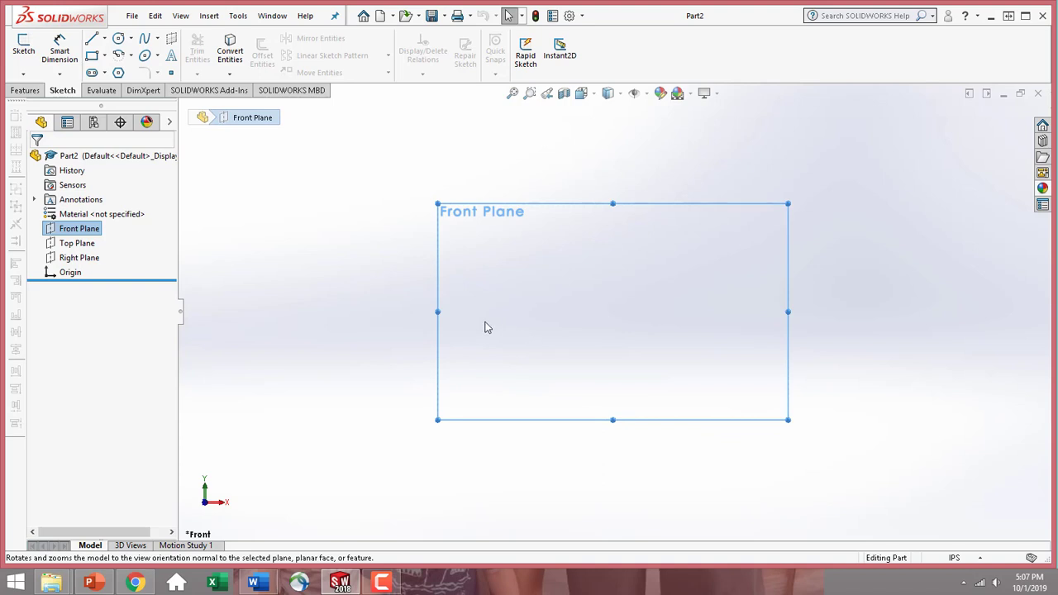
{"action": "left_click", "coordinate": [23, 48]}
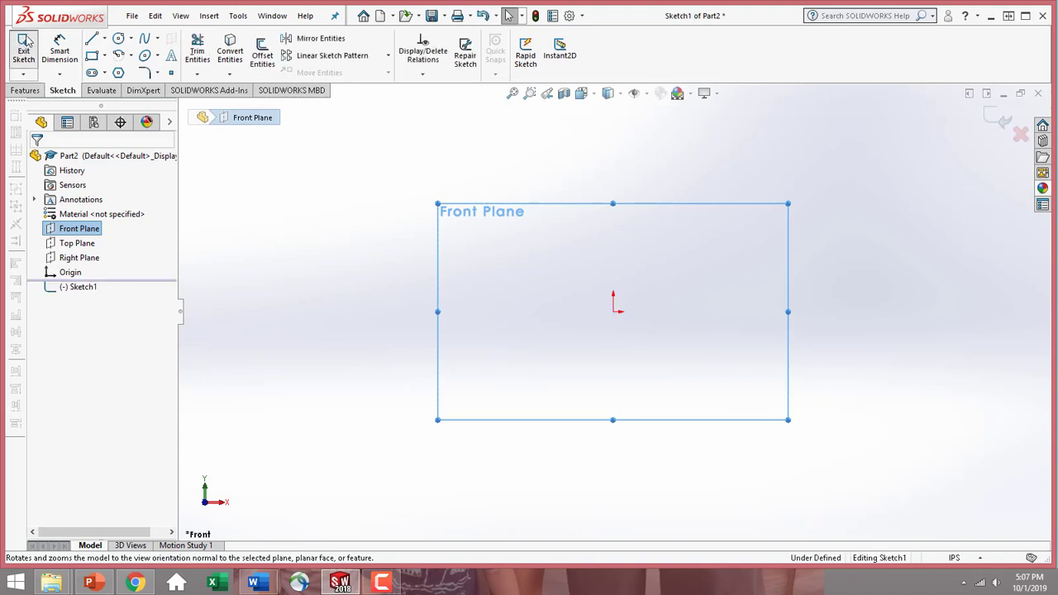
- Sketch a profile from the origin: about 1.5 in vertical line, 0.69 in radius tangent arc, 5.09 in horizontal line, 0.59 in radius upward tangent arc
{"action": "left_click", "coordinate": [91, 41]}
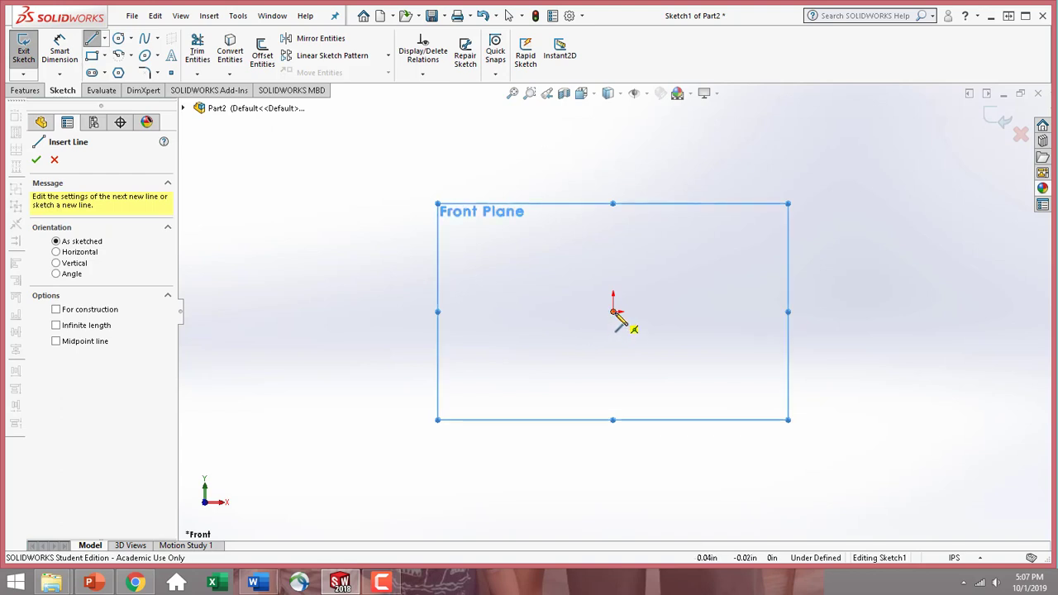
{"action": "left_click", "coordinate": [612, 311]}
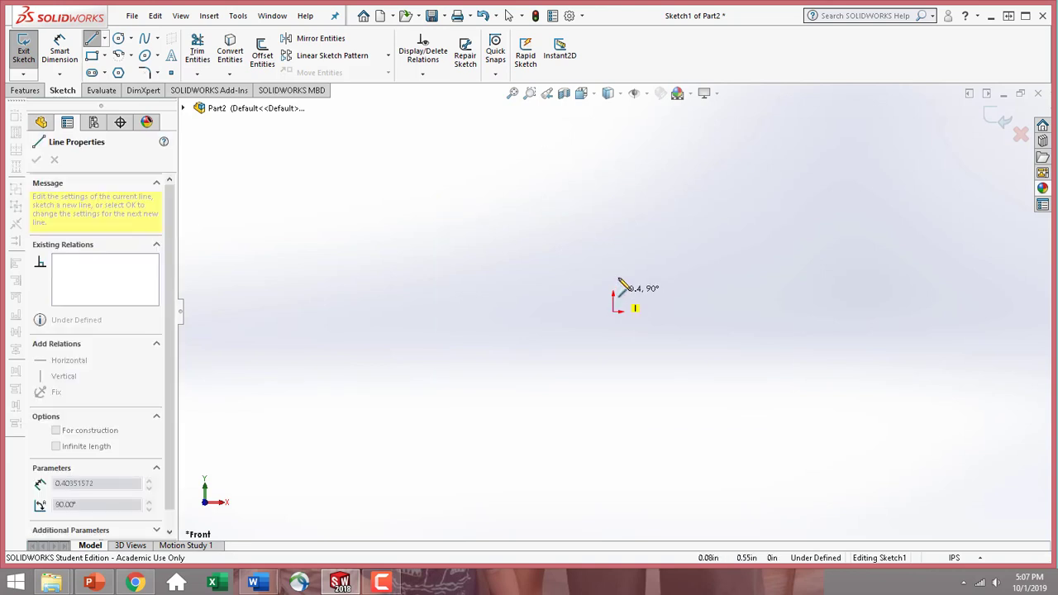
{"action": "left_click", "coordinate": [612, 236]}
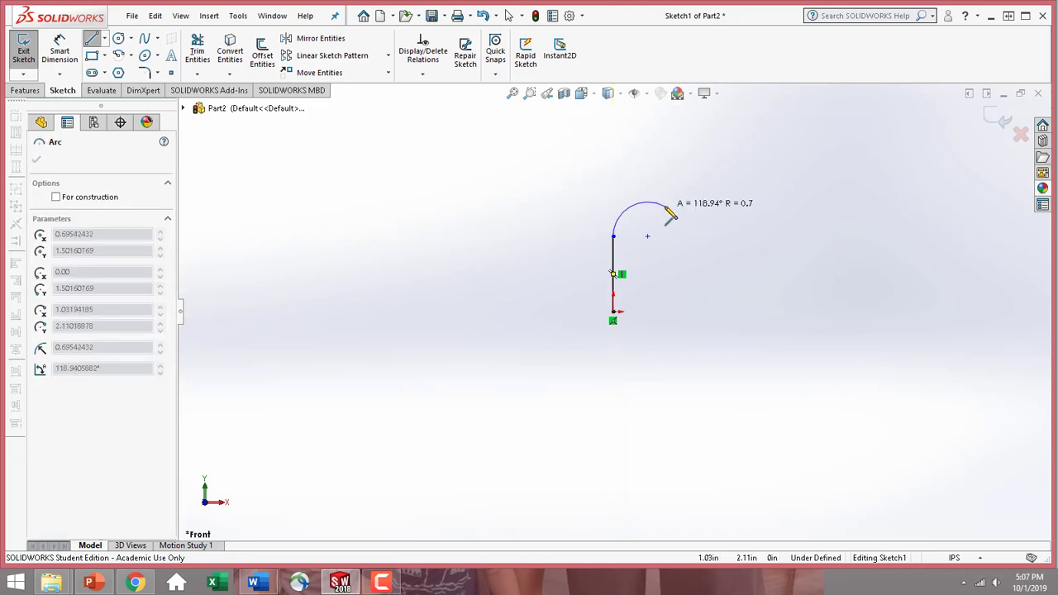
{"action": "left_click", "coordinate": [648, 203]}
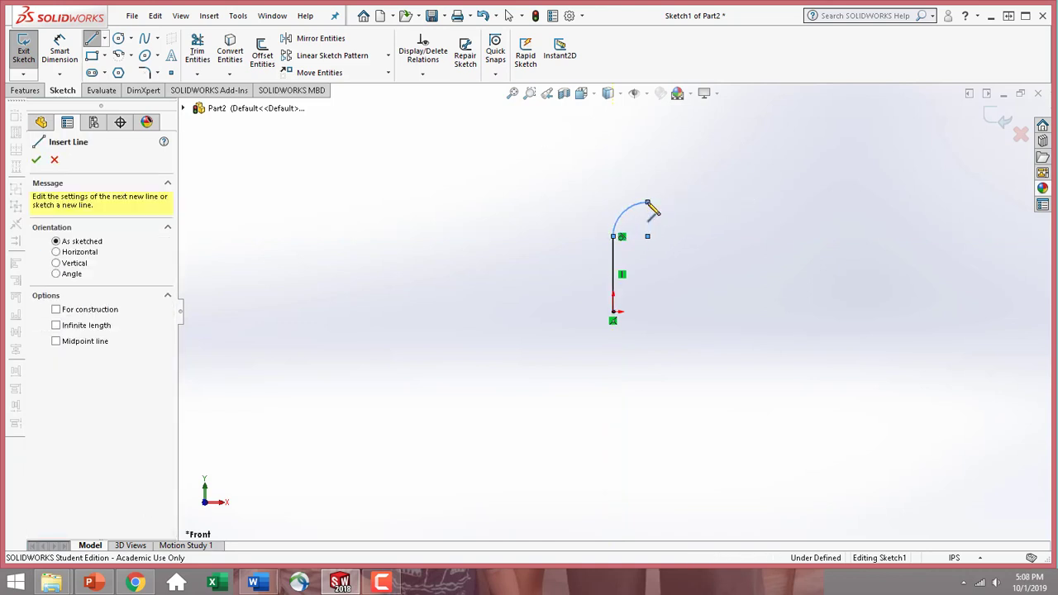
{"action": "left_click", "coordinate": [903, 203]}
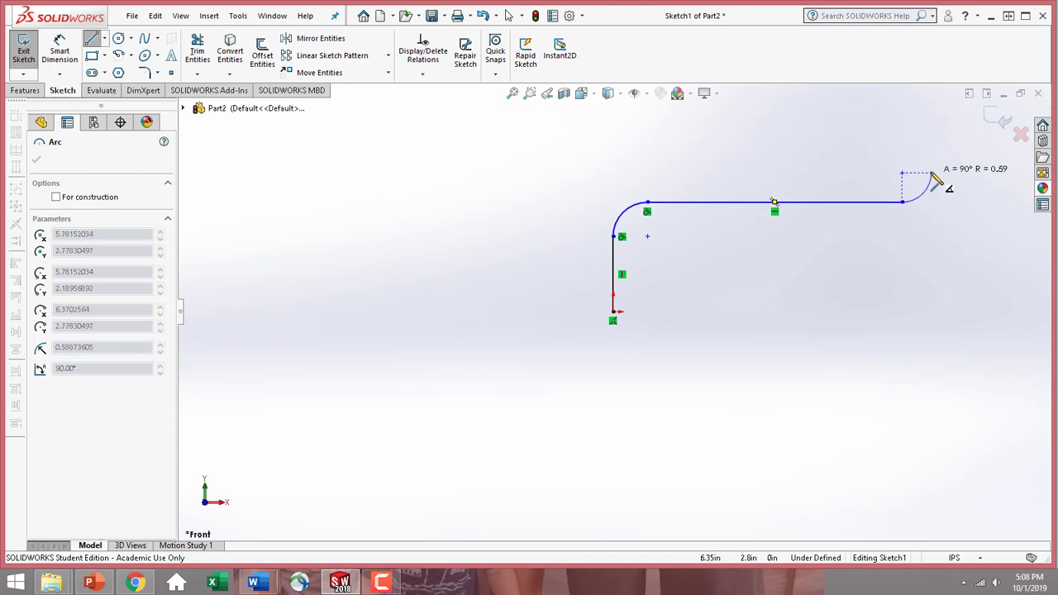
{"action": "left_click", "coordinate": [931, 174]}
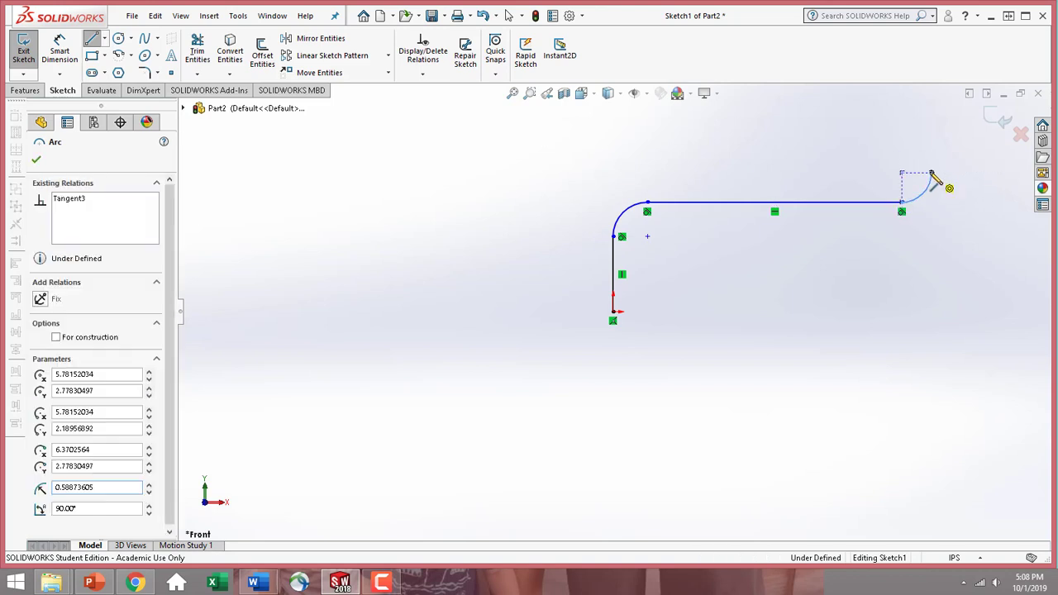
{"action": "left_click", "coordinate": [92, 41]}
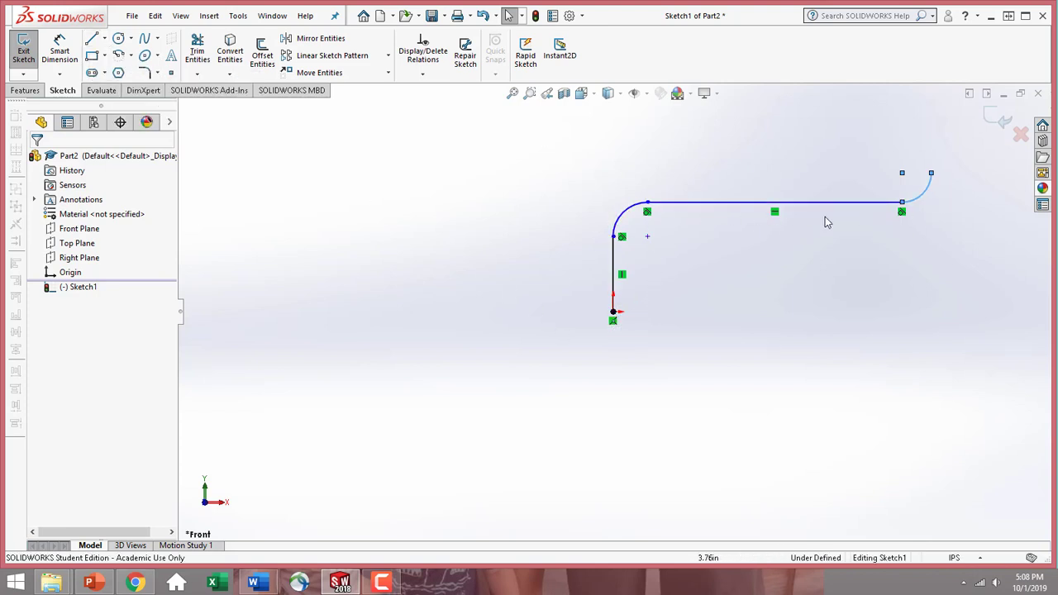
- Sketch a horizontal construction centerline about 20.38 in long from the origin, running beneath the profile
{"action": "left_click", "coordinate": [105, 40]}
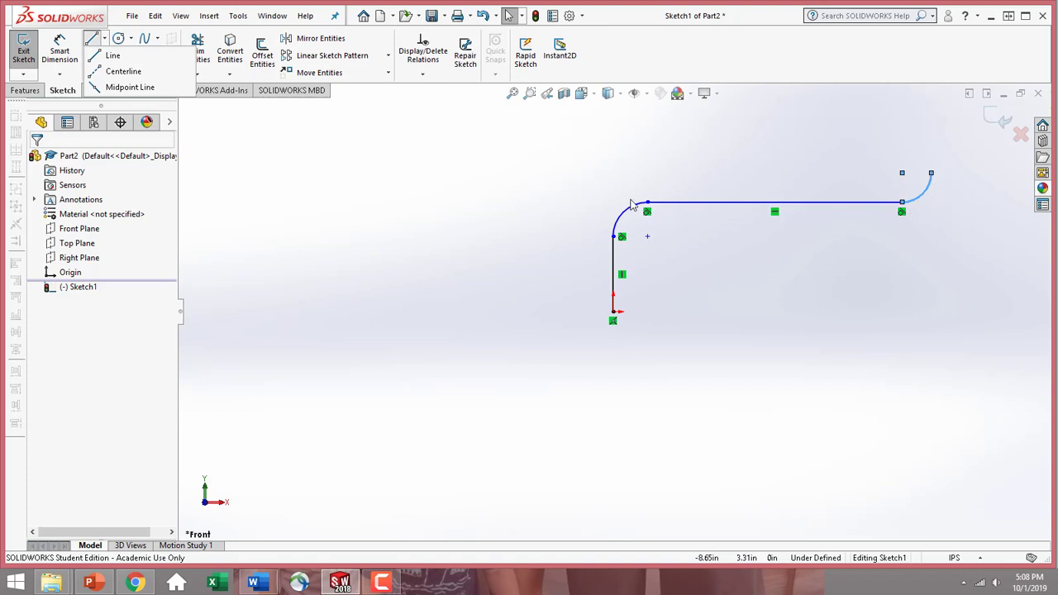
{"action": "left_click", "coordinate": [141, 75]}
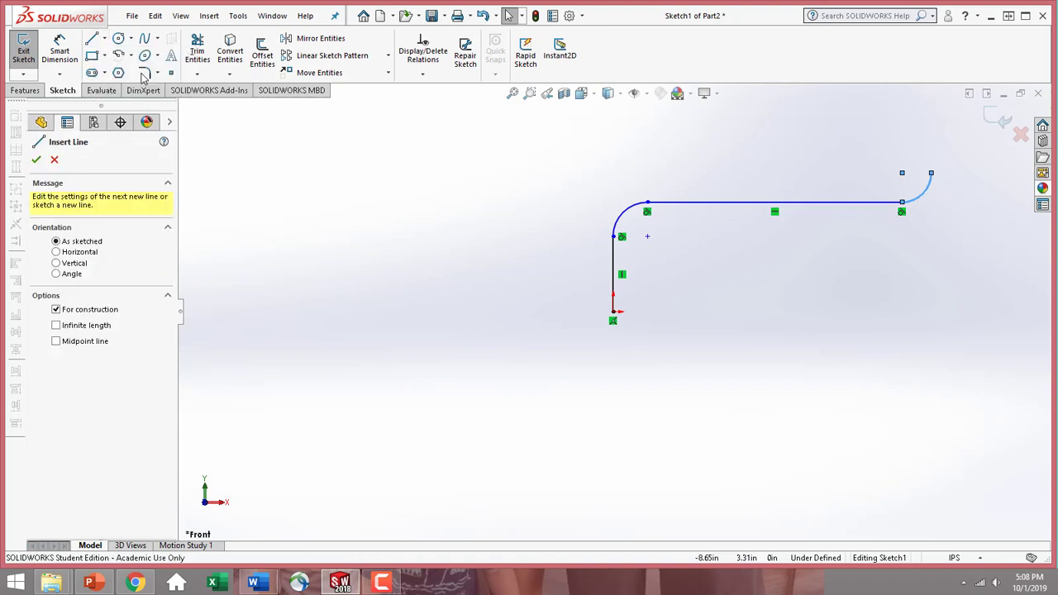
{"action": "left_click", "coordinate": [613, 317]}
{"action": "scroll", "coordinate": [937, 334], "scroll_direction": "up", "scroll_amount": 2}
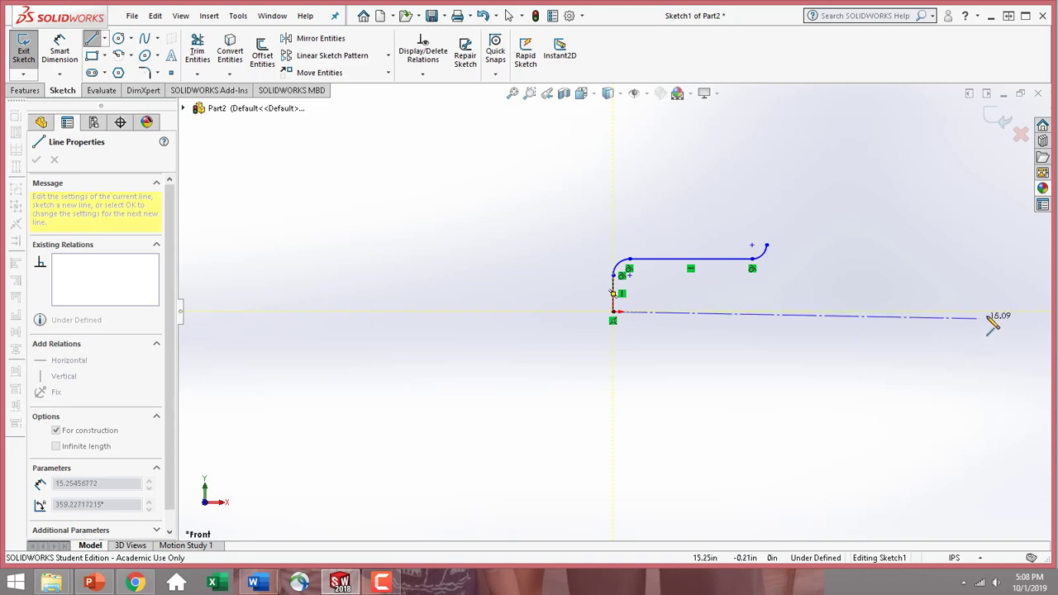
{"action": "scroll", "coordinate": [950, 324], "scroll_direction": "up", "scroll_amount": 2}
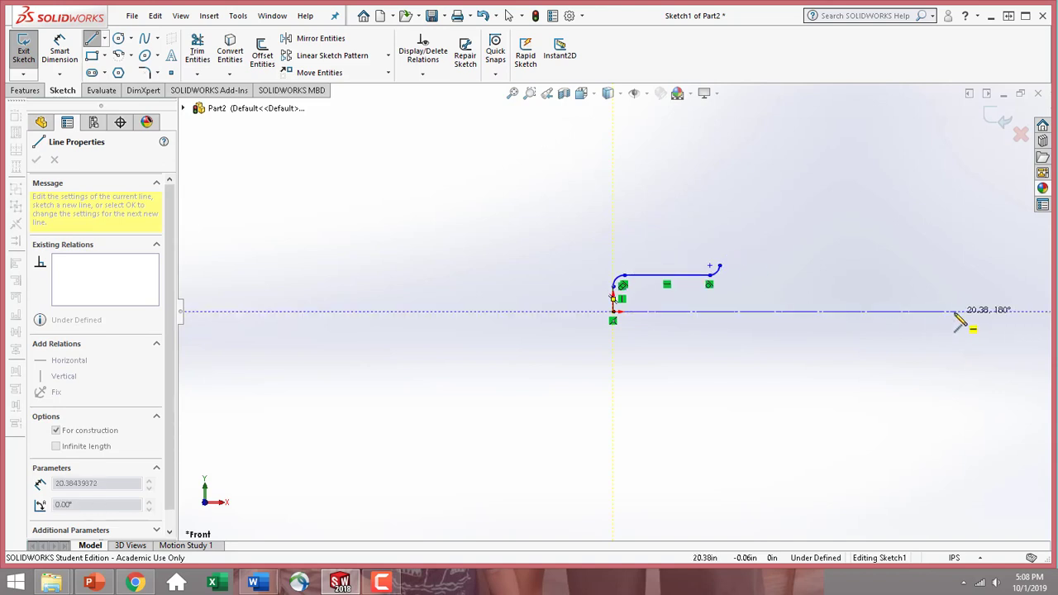
{"action": "left_click", "coordinate": [954, 313]}
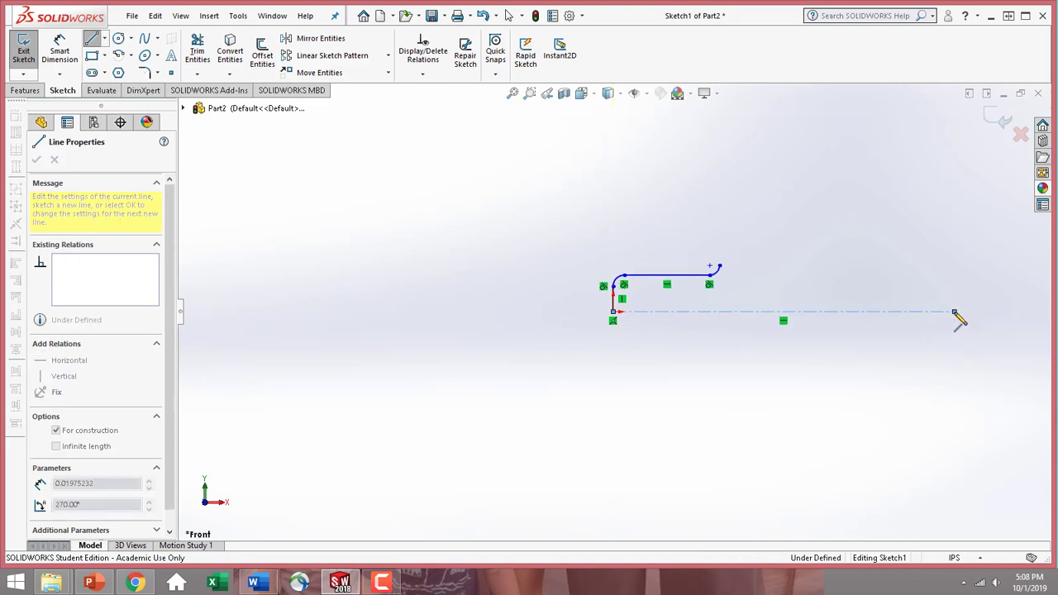
{"action": "left_click", "coordinate": [86, 44]}
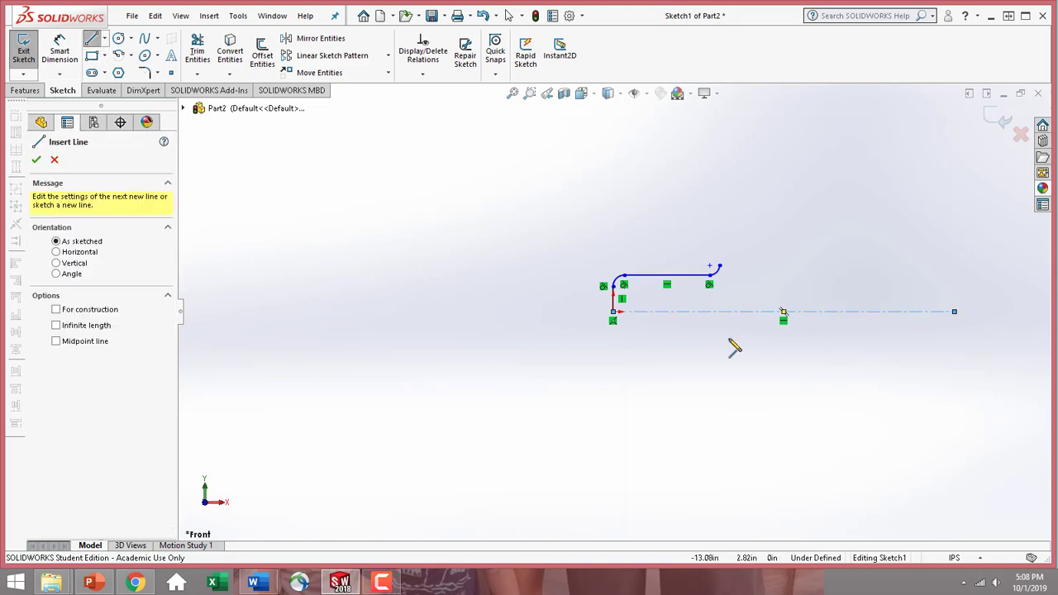
{"action": "scroll", "coordinate": [807, 319], "scroll_direction": "down", "scroll_amount": 2}
{"action": "scroll", "coordinate": [694, 310], "scroll_direction": "down", "scroll_amount": 2}
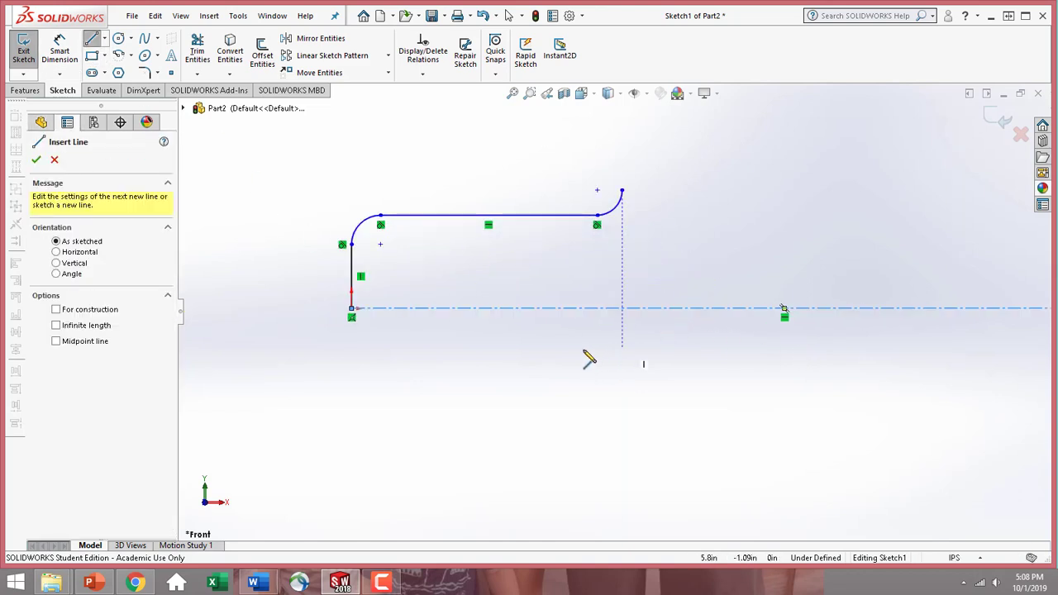
{"action": "left_click", "coordinate": [36, 159]}
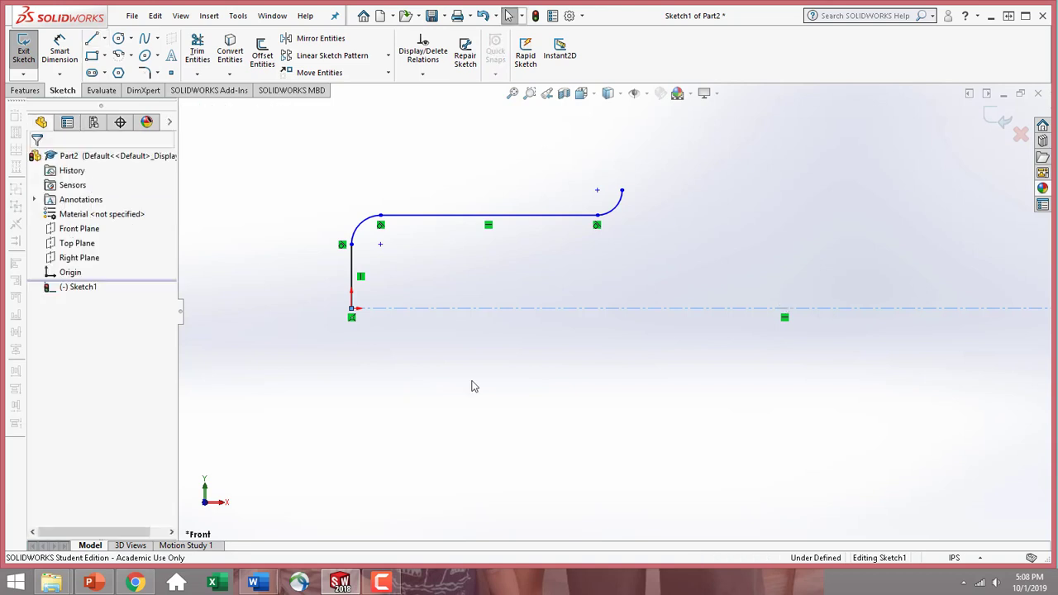
{"action": "left_click", "coordinate": [579, 353]}
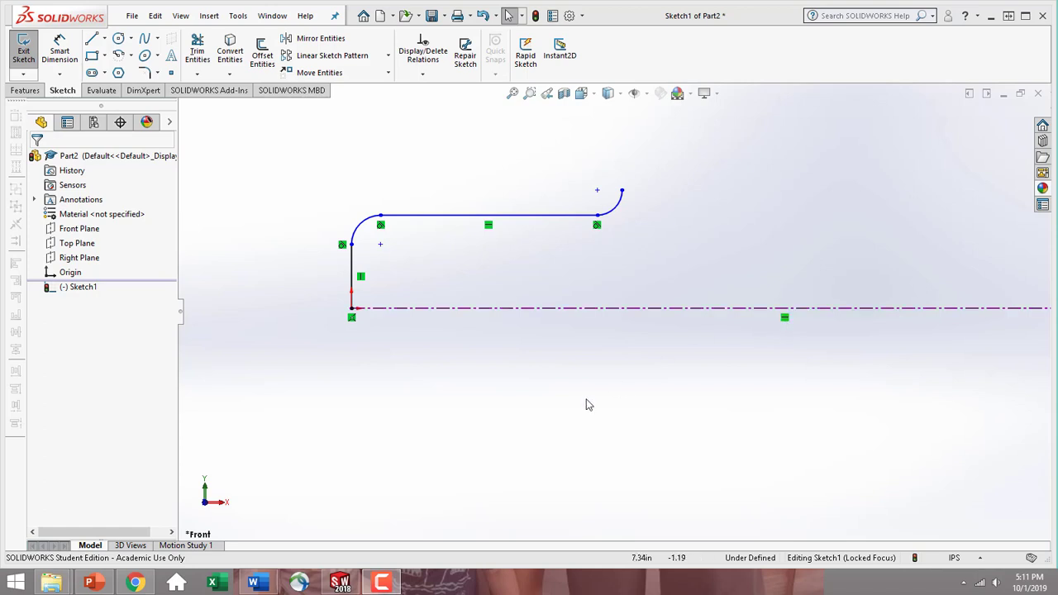
- Delete the tangent relation between the first arc and the horizontal line, and reapply a Tangent relation between them
{"action": "left_click", "coordinate": [382, 230]}
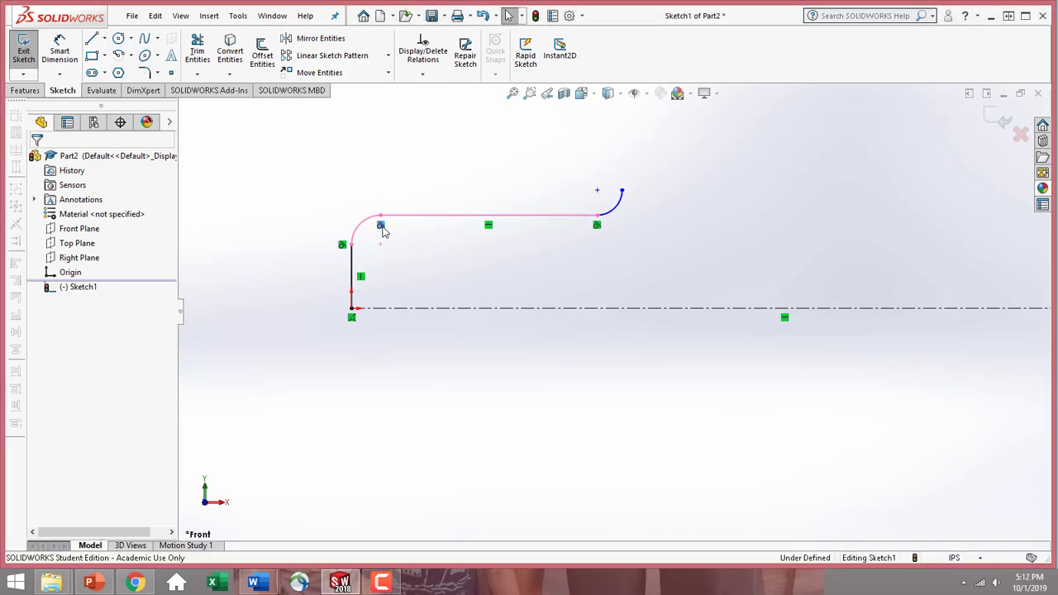
{"action": "key", "text": "Delete"}
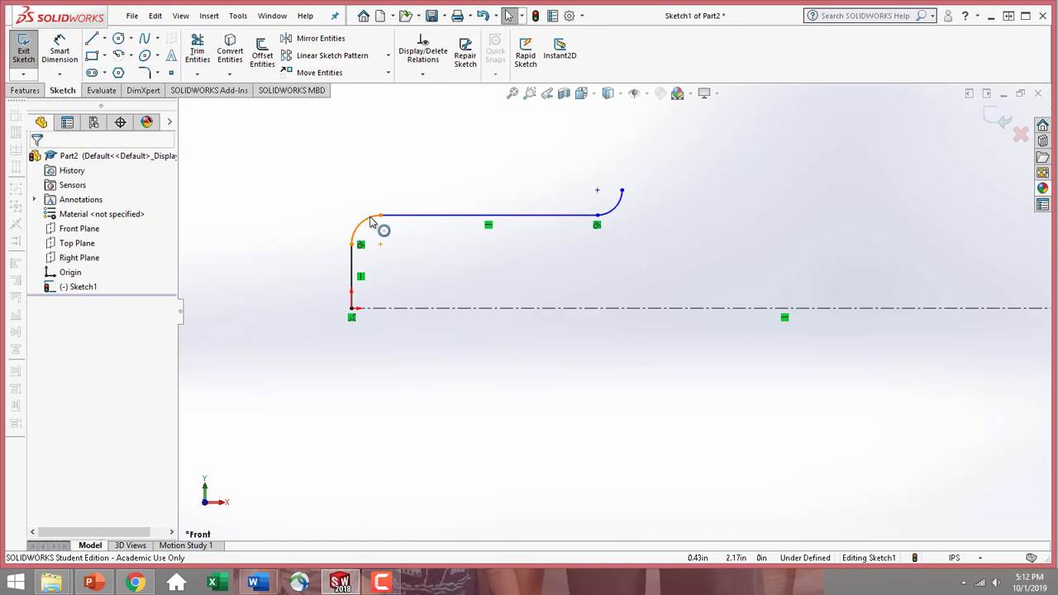
{"action": "left_click", "coordinate": [371, 222]}
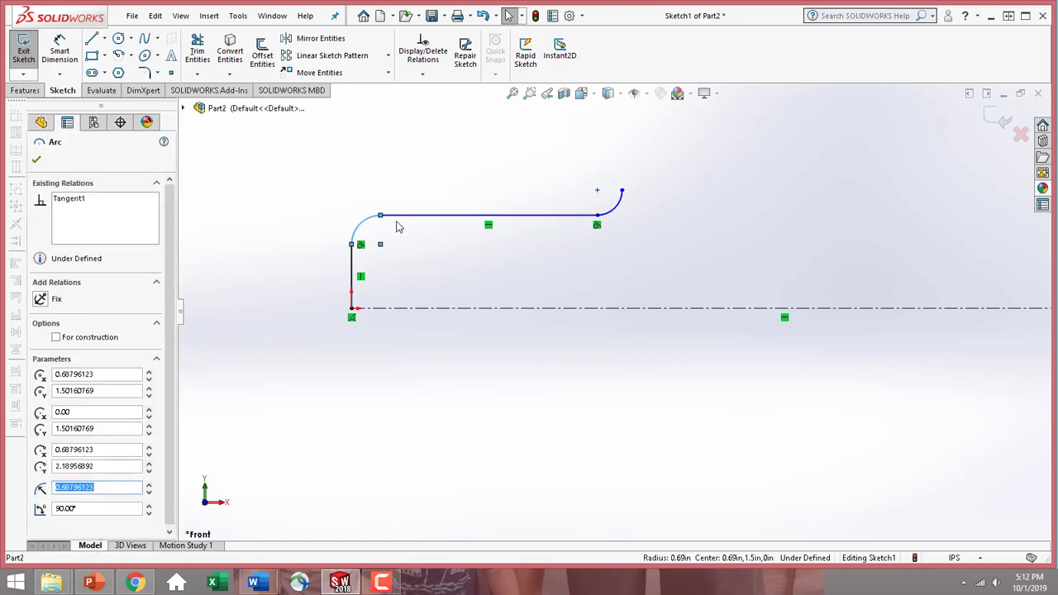
{"action": "left_click", "coordinate": [400, 222], "text": "ctrl"}
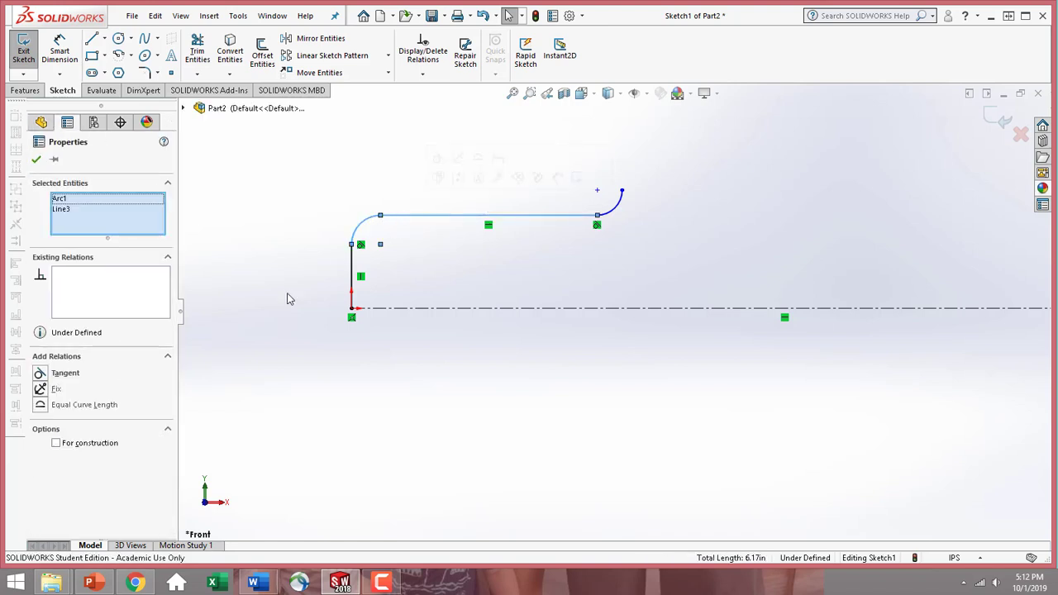
{"action": "left_click", "coordinate": [41, 373]}
{"action": "left_click", "coordinate": [37, 159]}
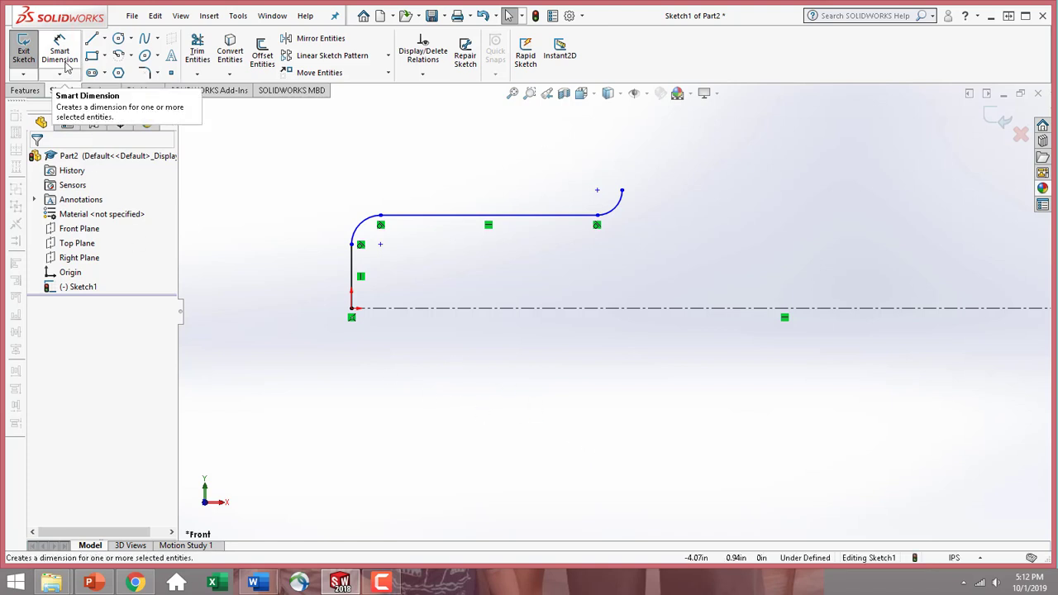
- Dimension the vertical distance between the horizontal profile line and the centerline as 0.45 in
{"action": "left_click", "coordinate": [66, 64]}
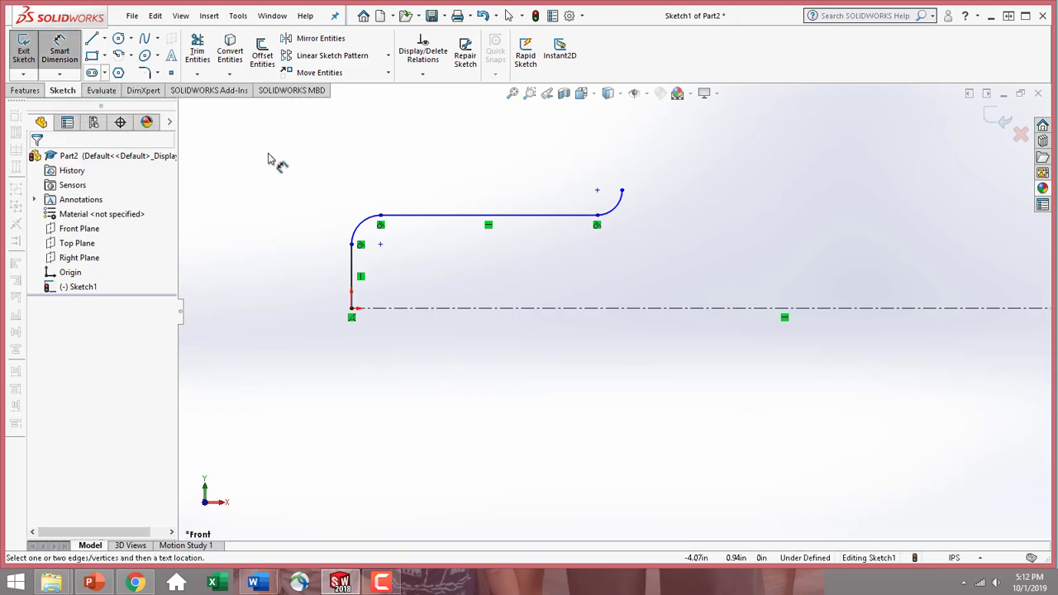
{"action": "left_click", "coordinate": [425, 218]}
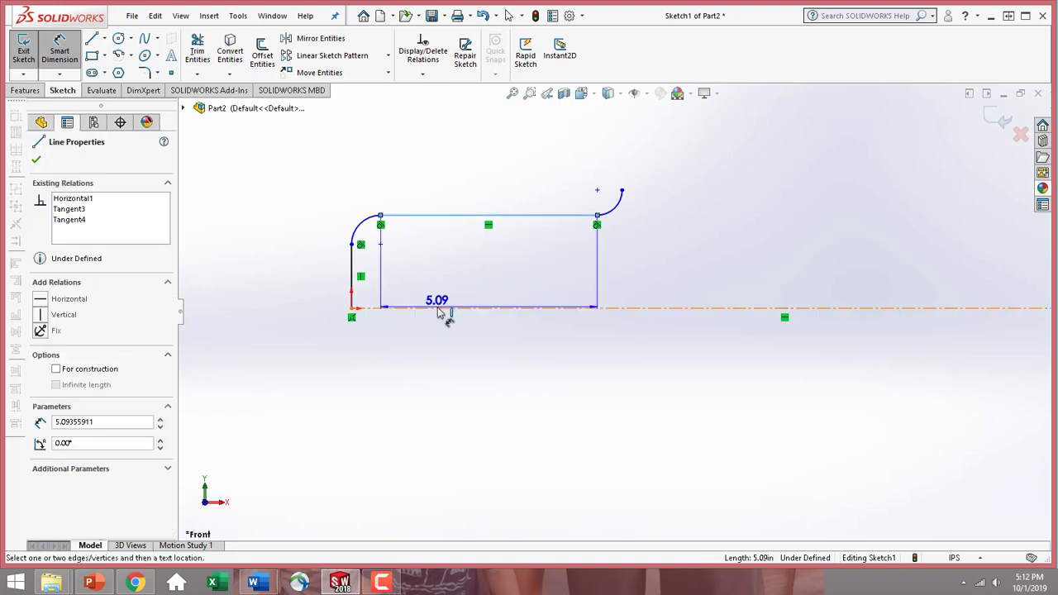
{"action": "left_click", "coordinate": [438, 308]}
{"action": "left_click", "coordinate": [273, 291]}
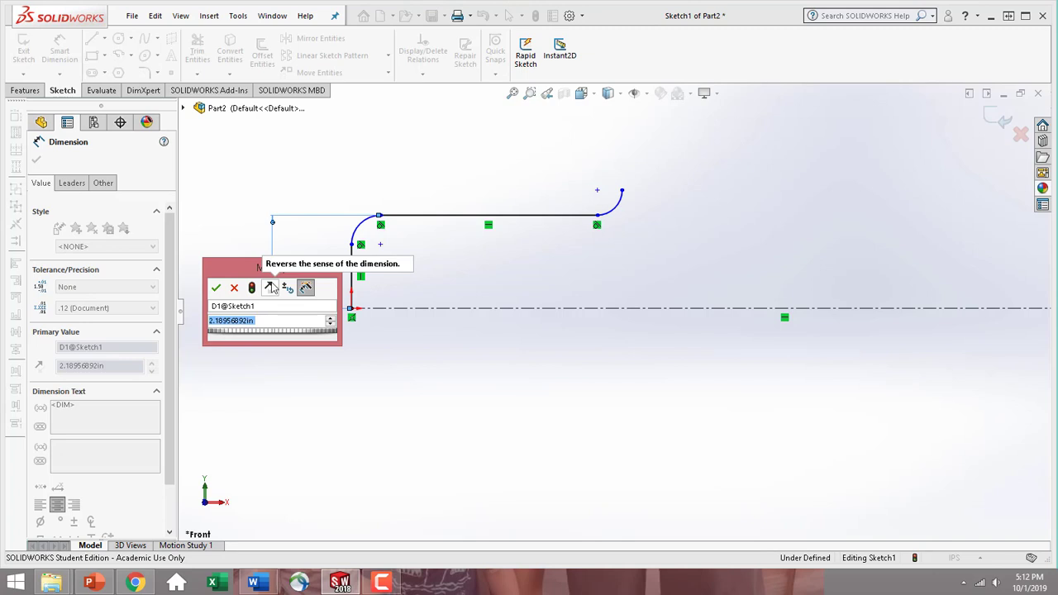
{"action": "type", "text": ".45"}
{"action": "key", "text": "Return"}
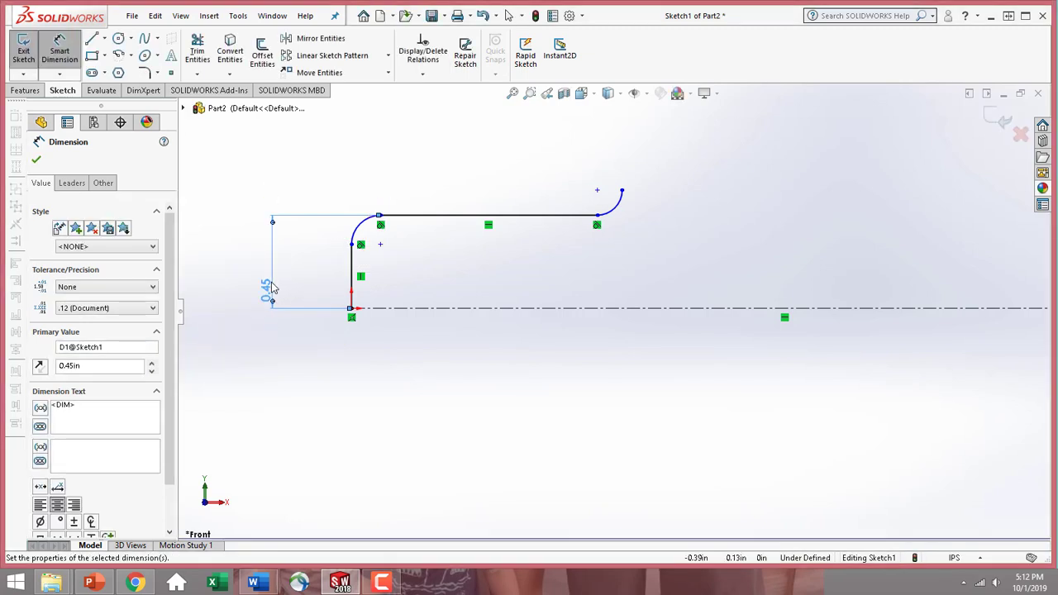
- Move the 0.45 in dimension closer to the profile and use a custom text position with horizontal text centred in the broken dimension line
{"action": "left_click", "coordinate": [267, 283]}
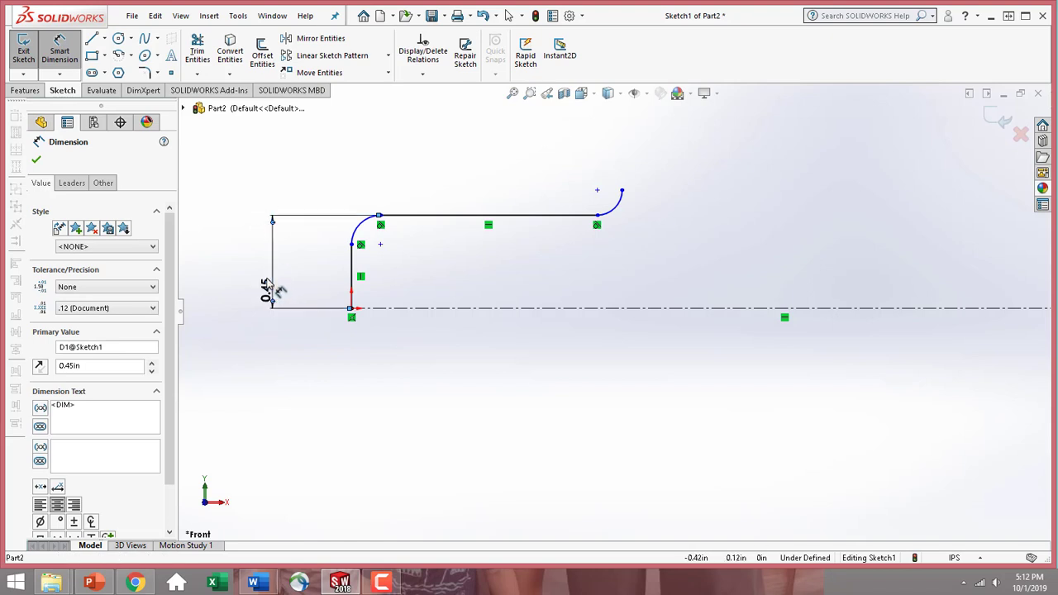
{"action": "left_click_drag", "start_coordinate": [267, 283], "coordinate": [290, 272]}
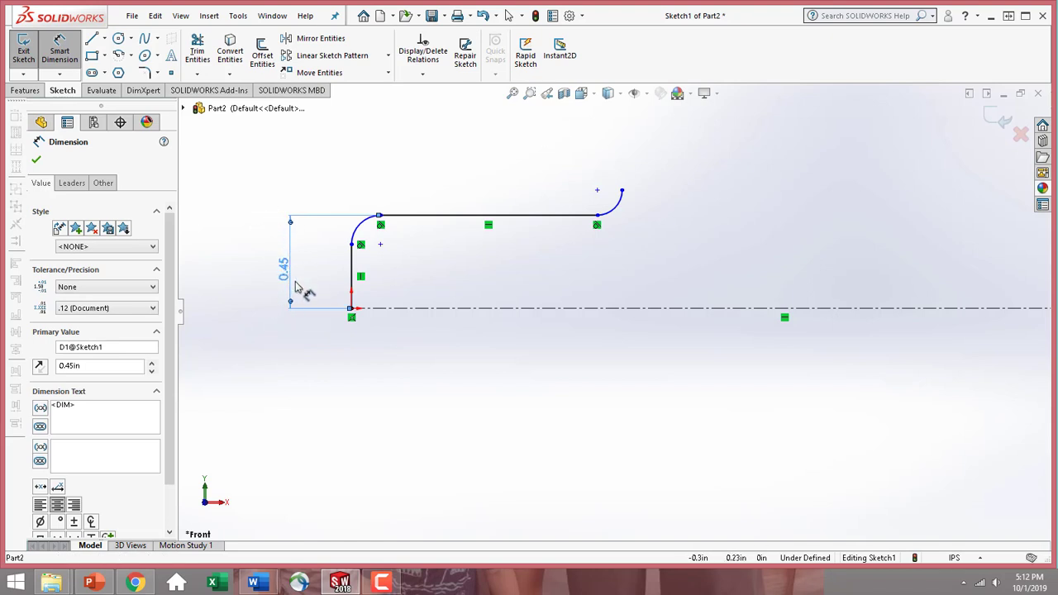
{"action": "left_click", "coordinate": [69, 187]}
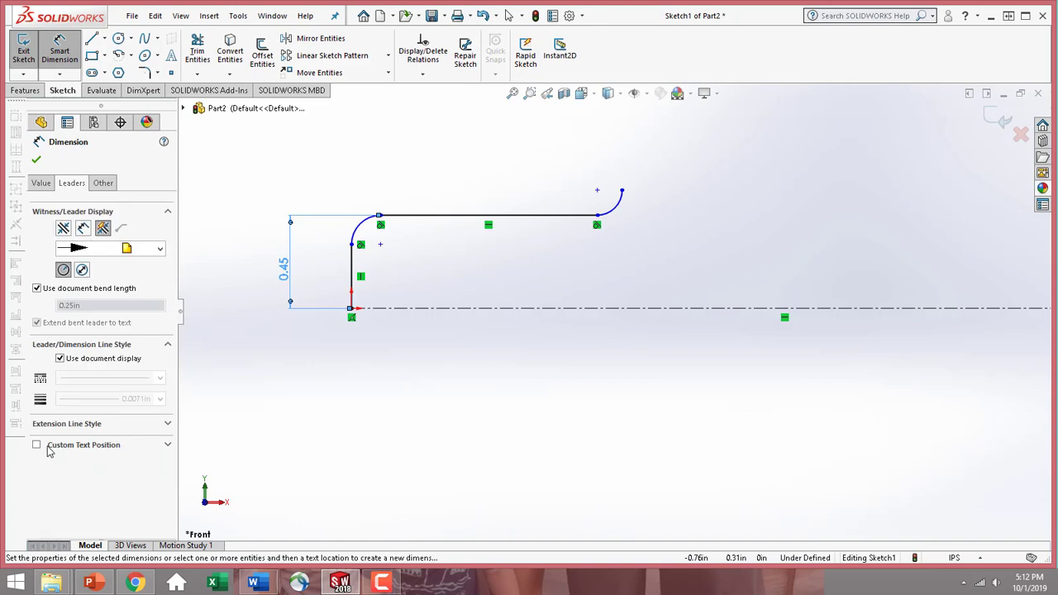
{"action": "left_click", "coordinate": [37, 445]}
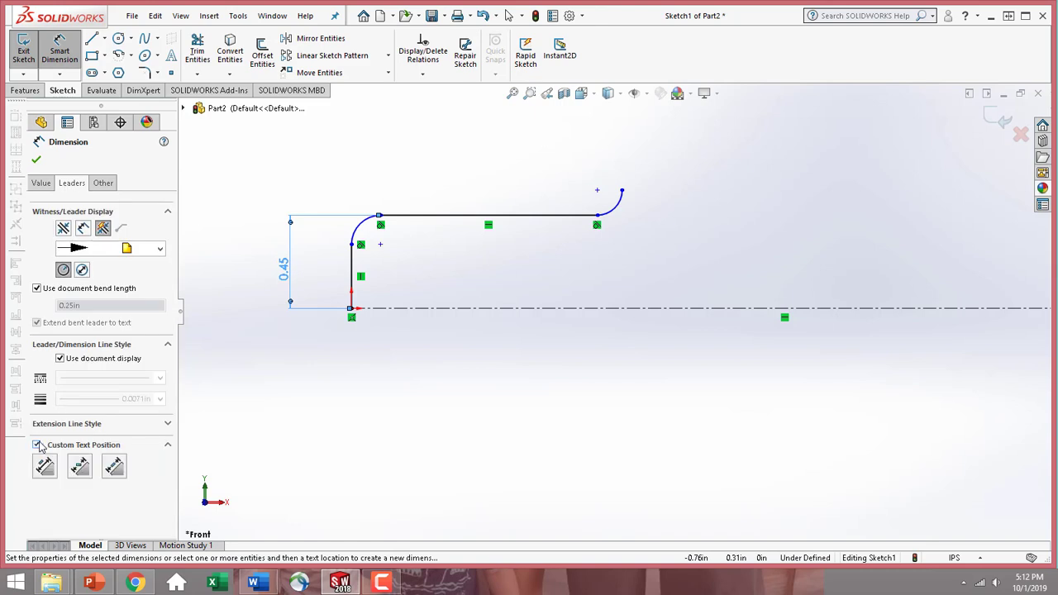
{"action": "left_click", "coordinate": [80, 467]}
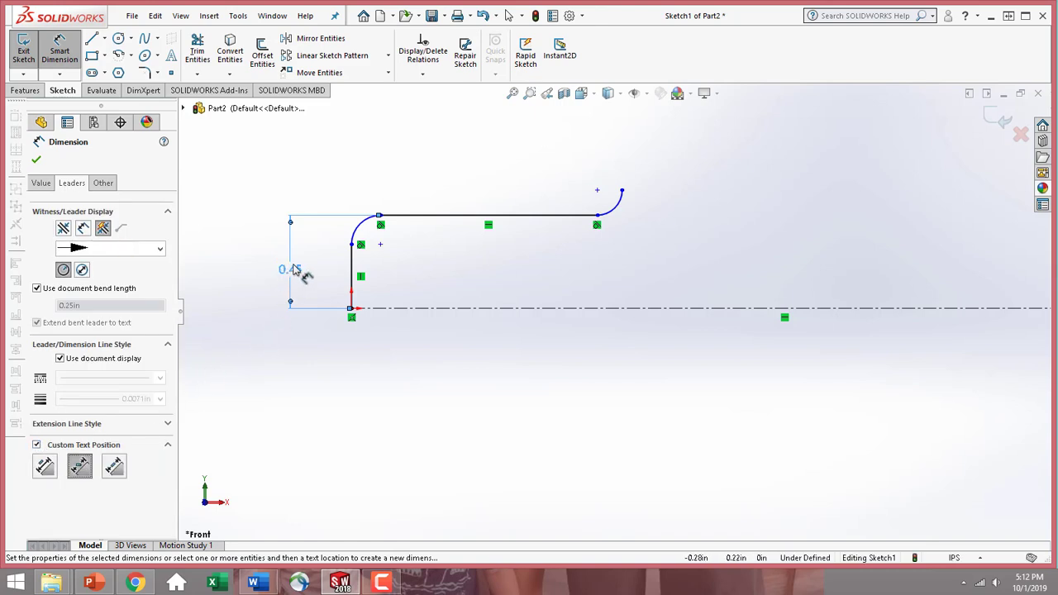
{"action": "left_click_drag", "start_coordinate": [300, 273], "coordinate": [294, 261]}
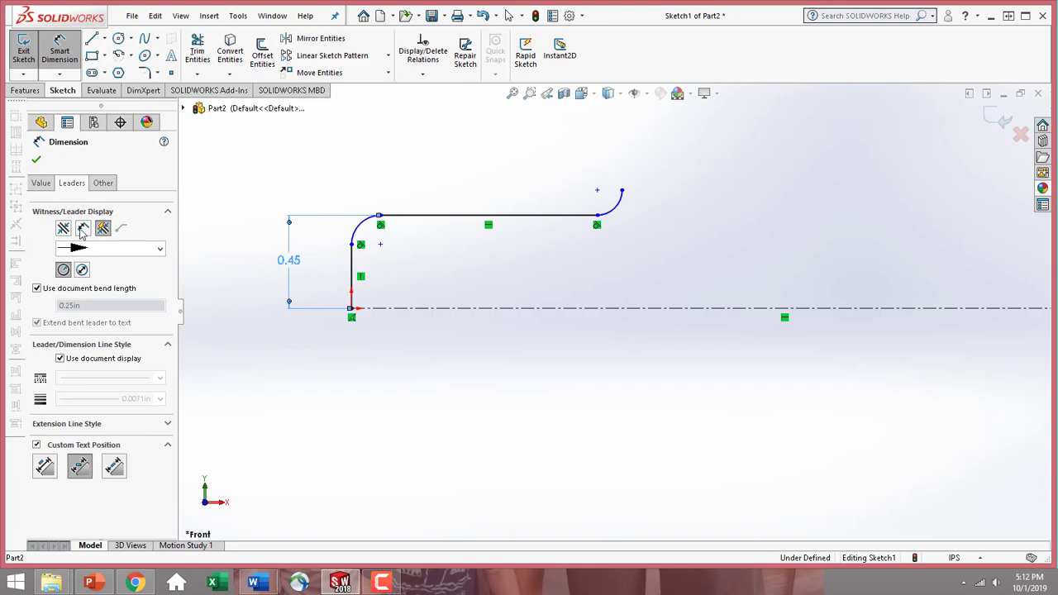
- Dimension the radius of the first arc, between the vertical and horizontal profile lines, as 0.22 in
{"action": "left_click", "coordinate": [41, 184]}
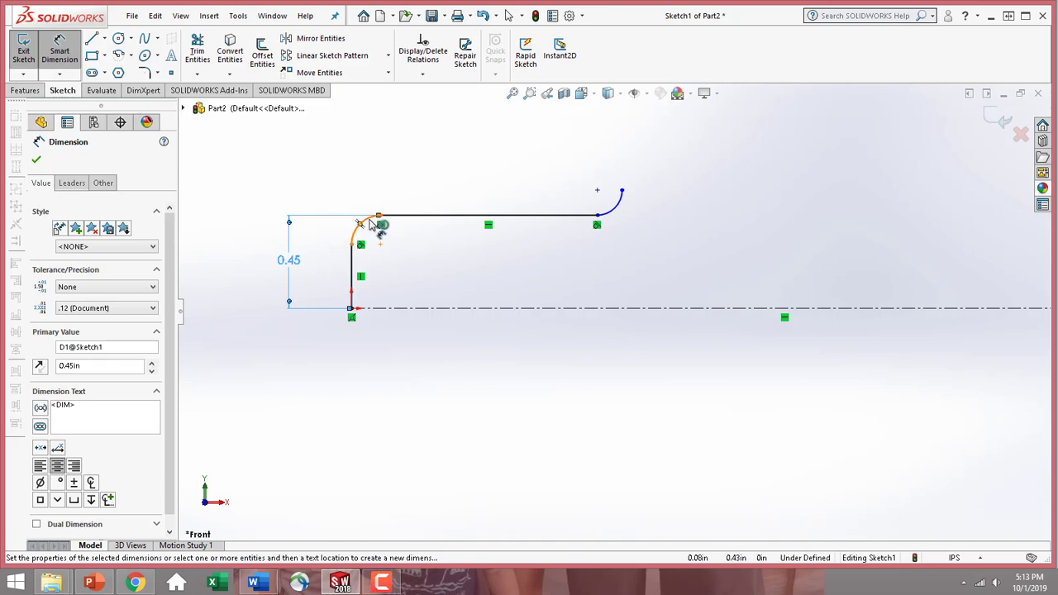
{"action": "left_click", "coordinate": [372, 225]}
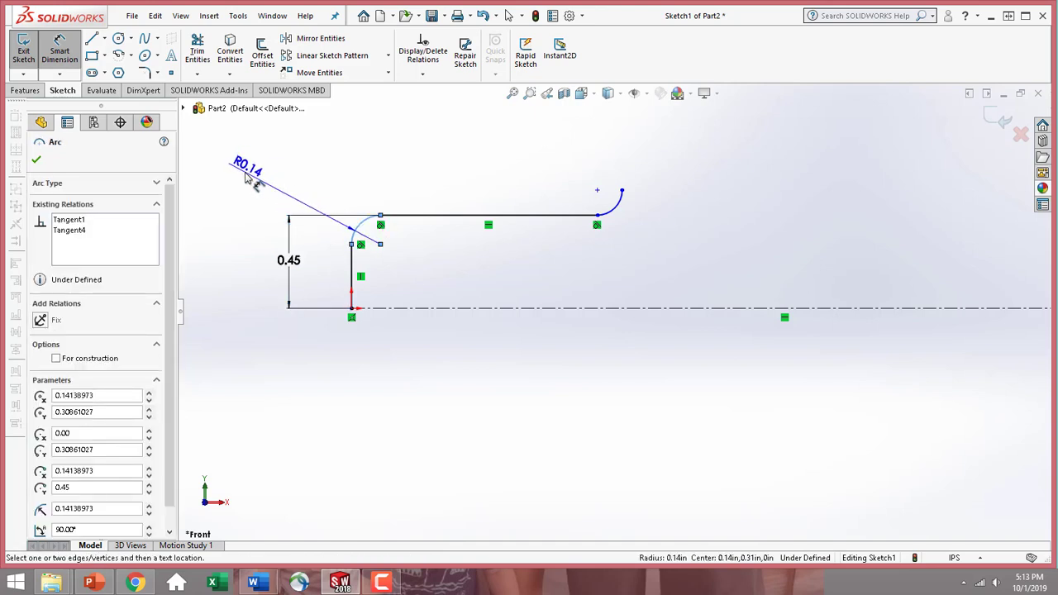
{"action": "left_click", "coordinate": [245, 178]}
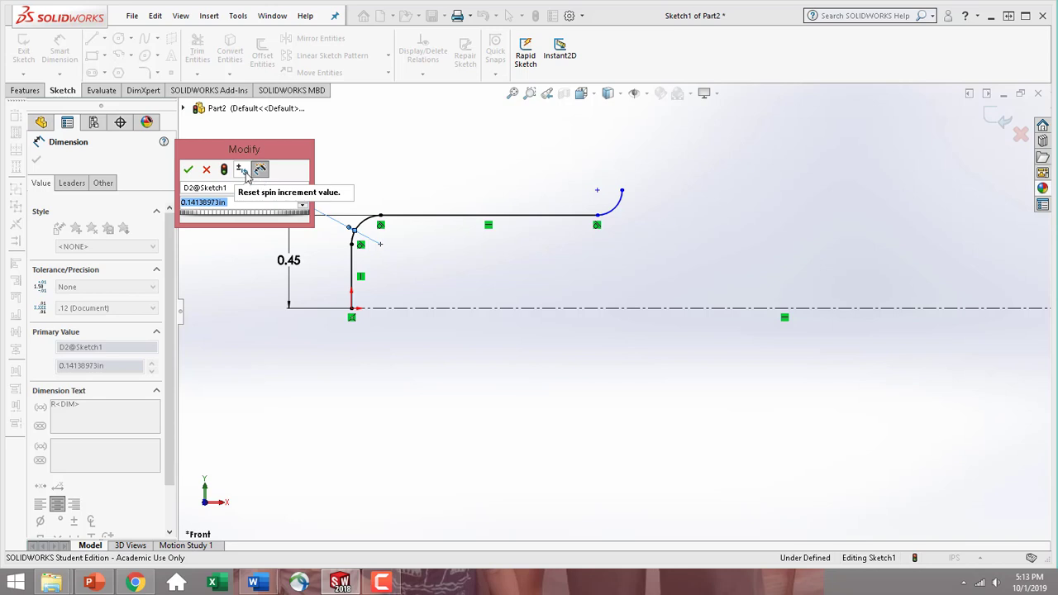
{"action": "type", "text": "0.22"}
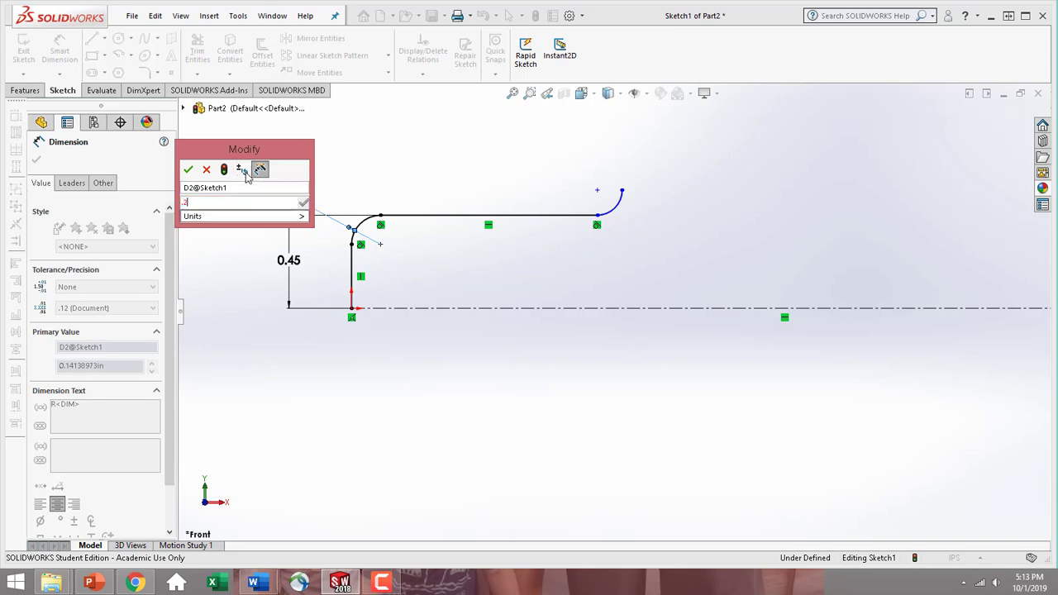
{"action": "key", "text": "Return"}
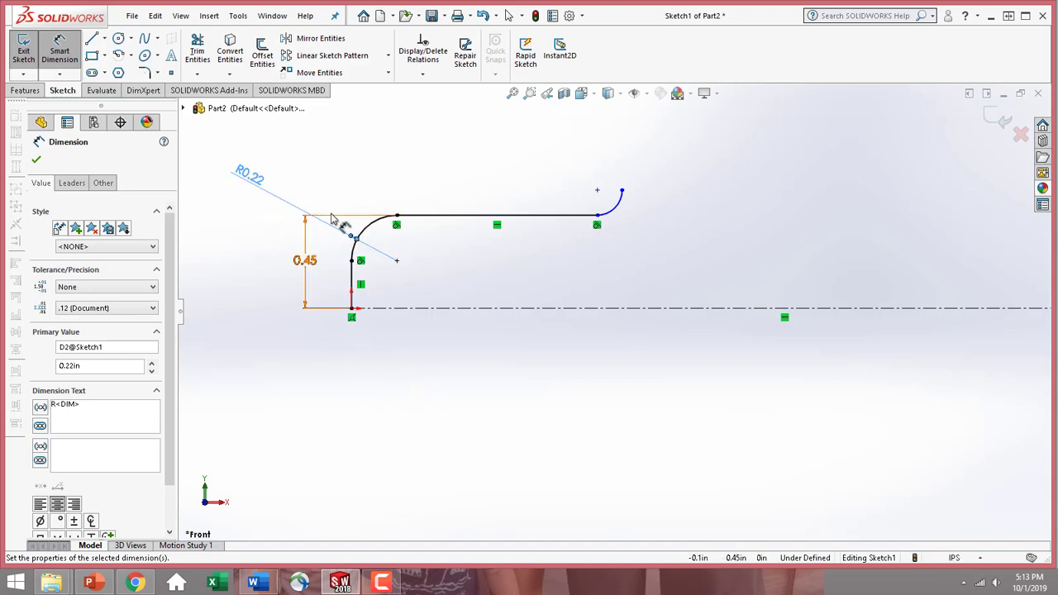
- Dimension the radius of the arc at the far end of the profile as 0.15 in, and move the dimension closer to that arc
{"action": "left_click", "coordinate": [618, 212]}
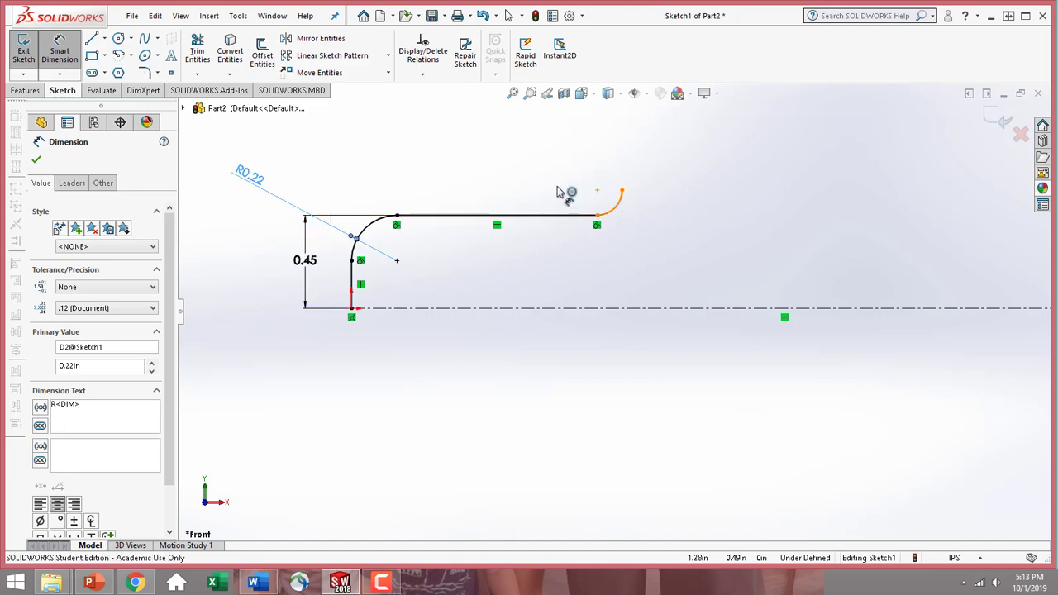
{"action": "left_click", "coordinate": [405, 183]}
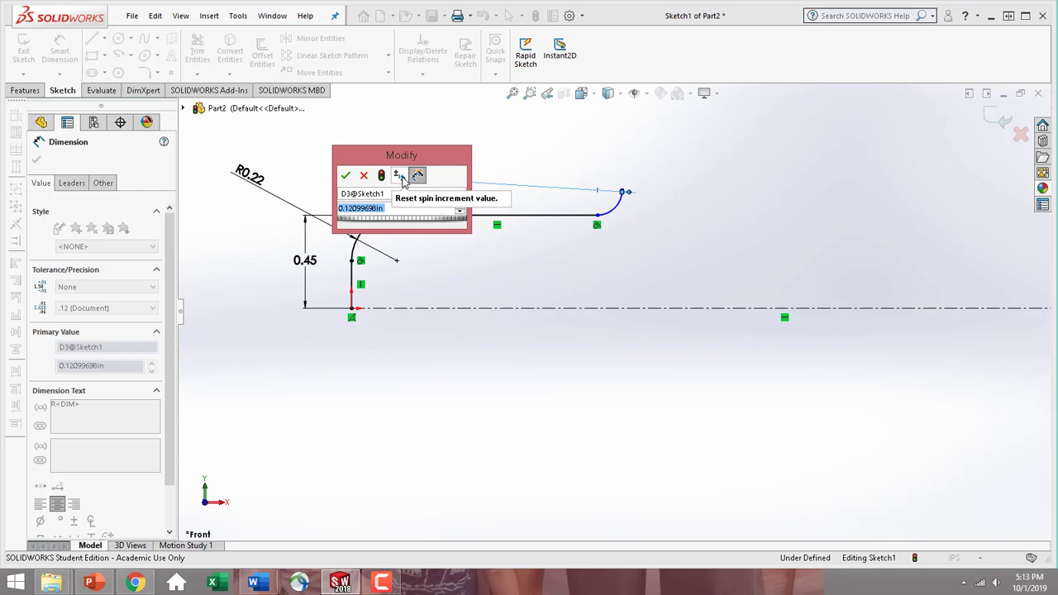
{"action": "type", "text": ".15"}
{"action": "key", "text": "Return"}
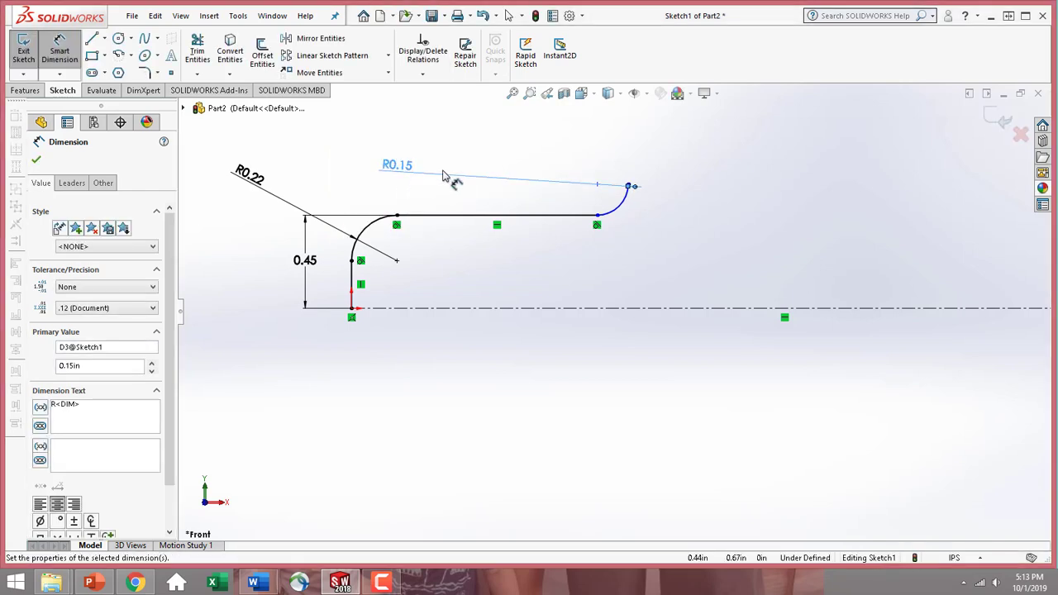
{"action": "left_click_drag", "start_coordinate": [400, 172], "coordinate": [510, 154]}
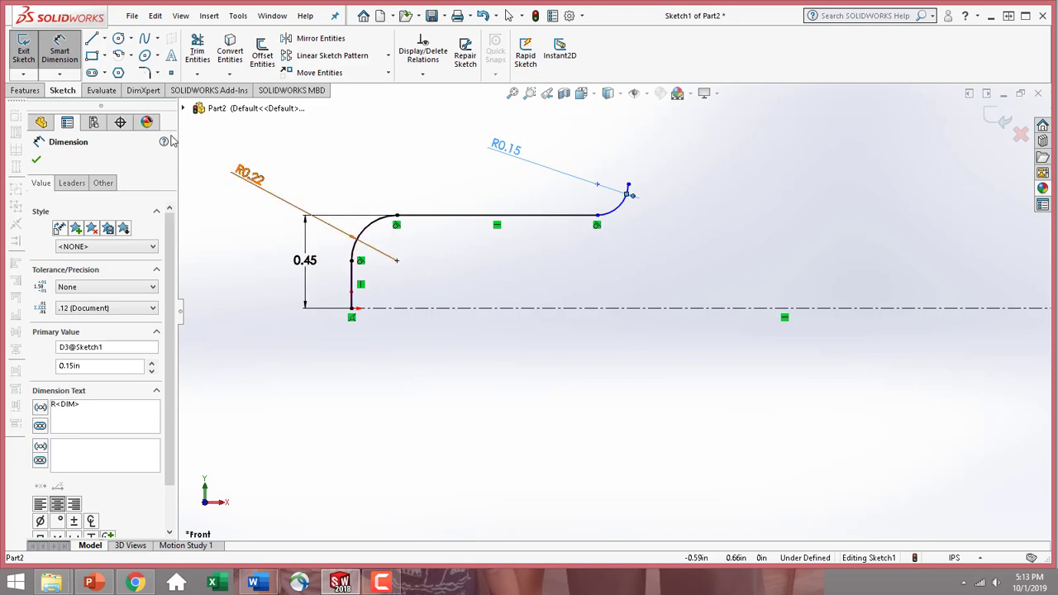
{"action": "left_click", "coordinate": [36, 160]}
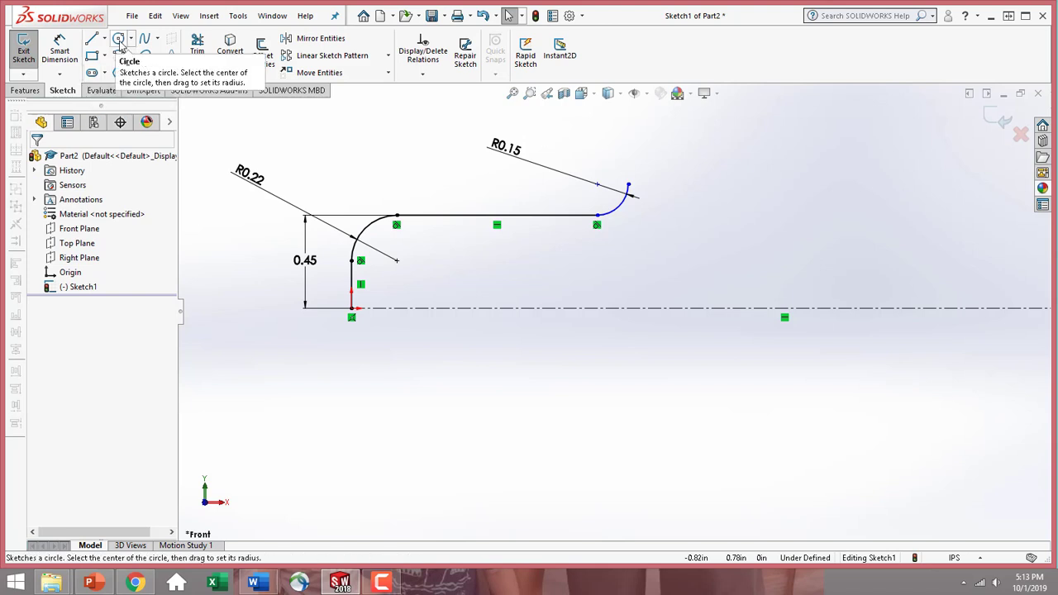
- Sketch two circles centred on the centerline beneath the profile, with radii of about 0.20 in and 0.19 in
{"action": "left_click", "coordinate": [120, 43]}
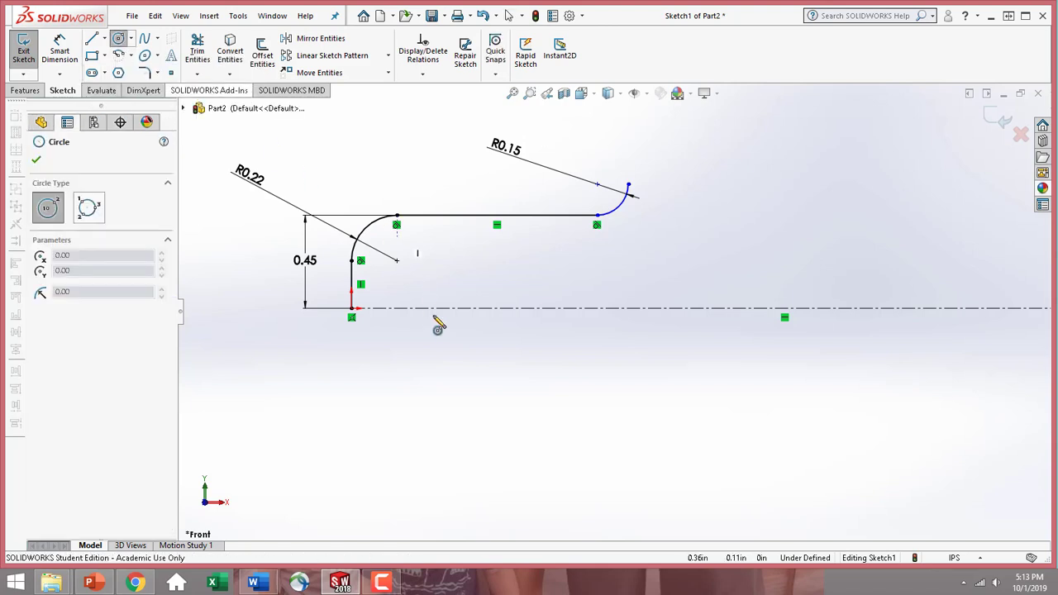
{"action": "left_click", "coordinate": [447, 308]}
{"action": "left_click", "coordinate": [454, 269]}
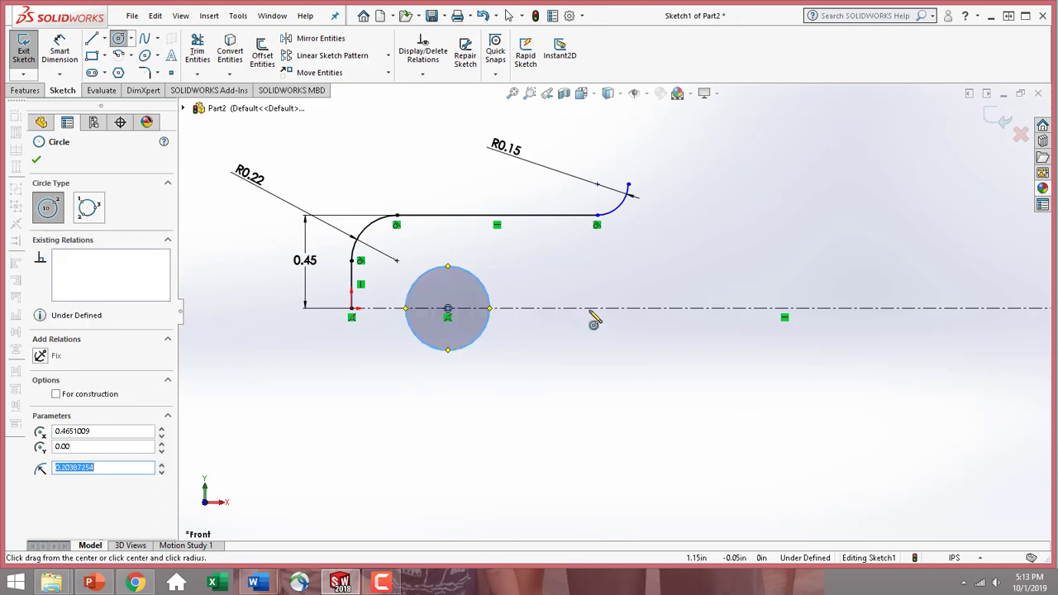
{"action": "left_click", "coordinate": [588, 308]}
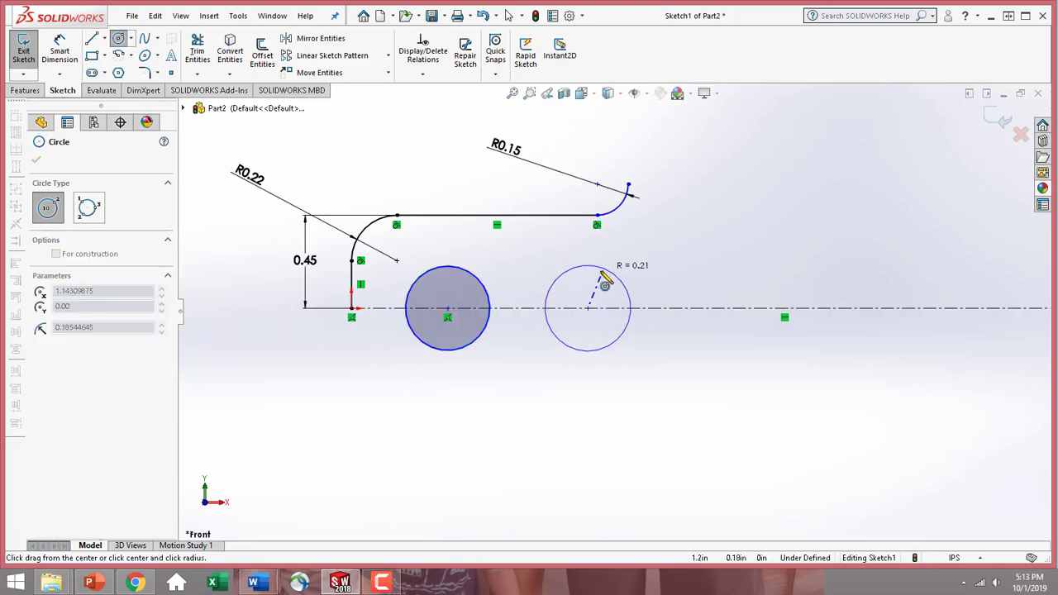
{"action": "left_click", "coordinate": [614, 282]}
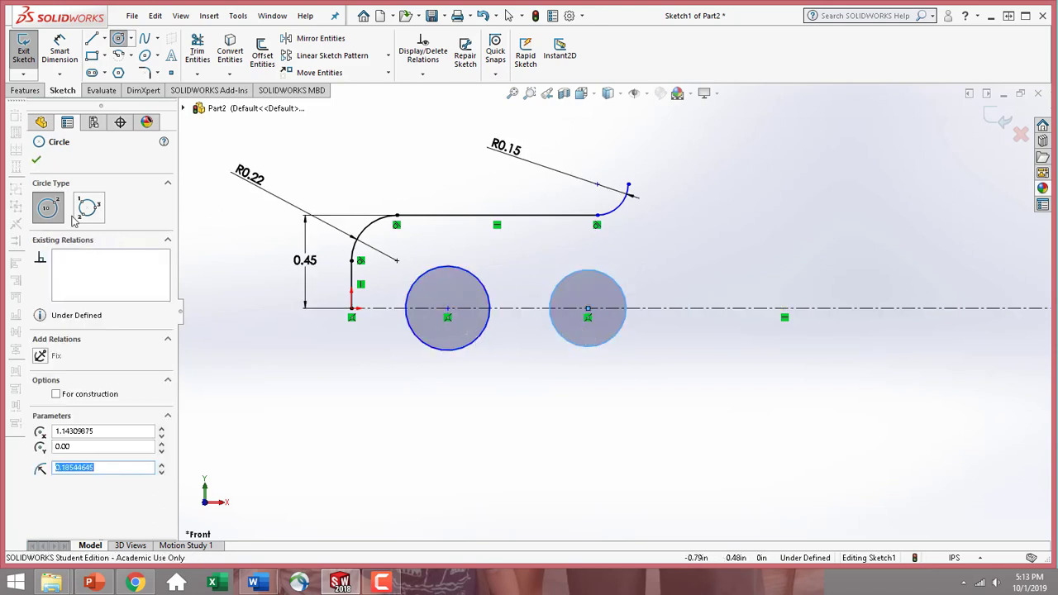
{"action": "left_click", "coordinate": [36, 159]}
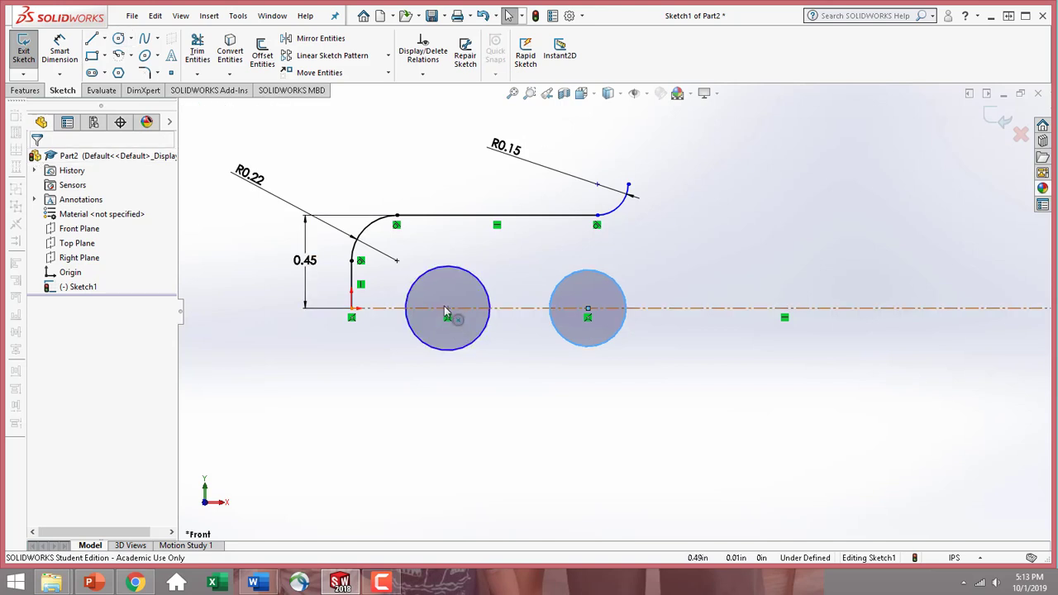
- Apply an Equal relation between the two circles
{"action": "left_click", "coordinate": [477, 349]}
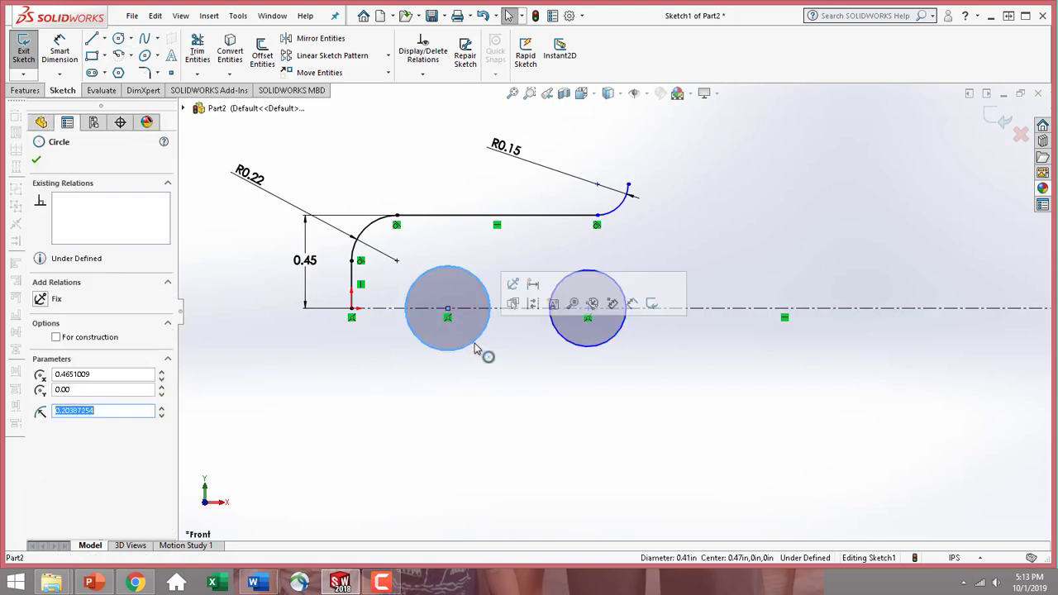
{"action": "left_click", "coordinate": [583, 347], "text": "ctrl"}
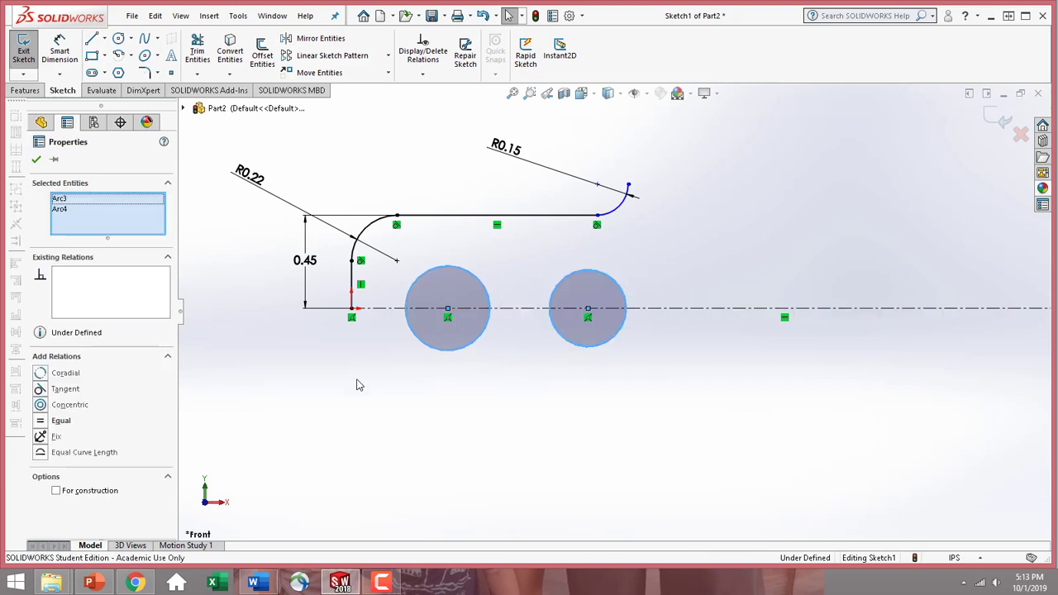
{"action": "left_click", "coordinate": [45, 423]}
{"action": "left_click", "coordinate": [36, 159]}
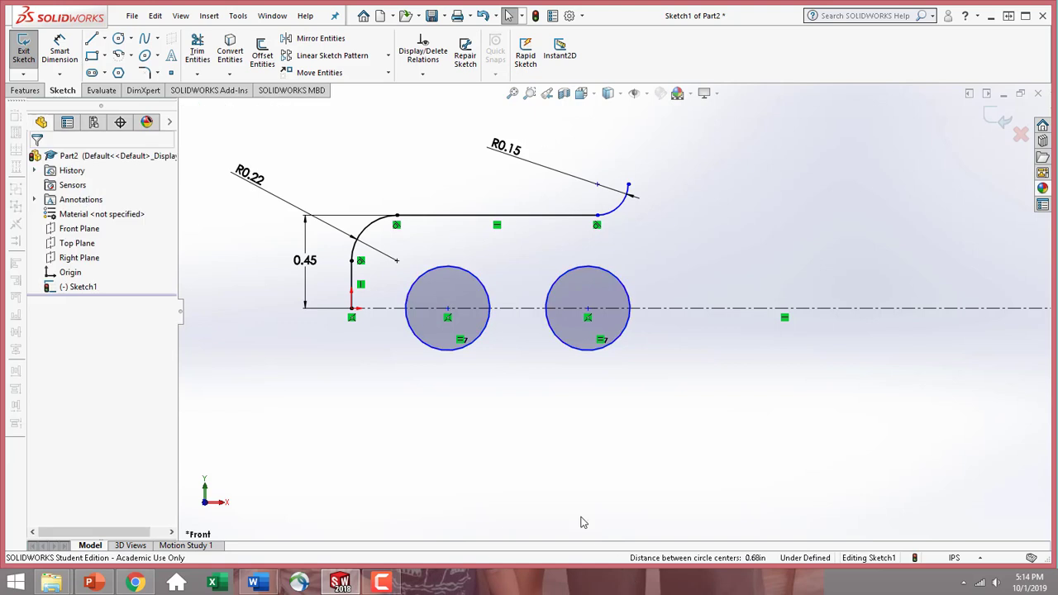
- Dimension the diameter of the circle farther from the origin as 0.60 in, placing the dimension beneath it
{"action": "left_click", "coordinate": [59, 52]}
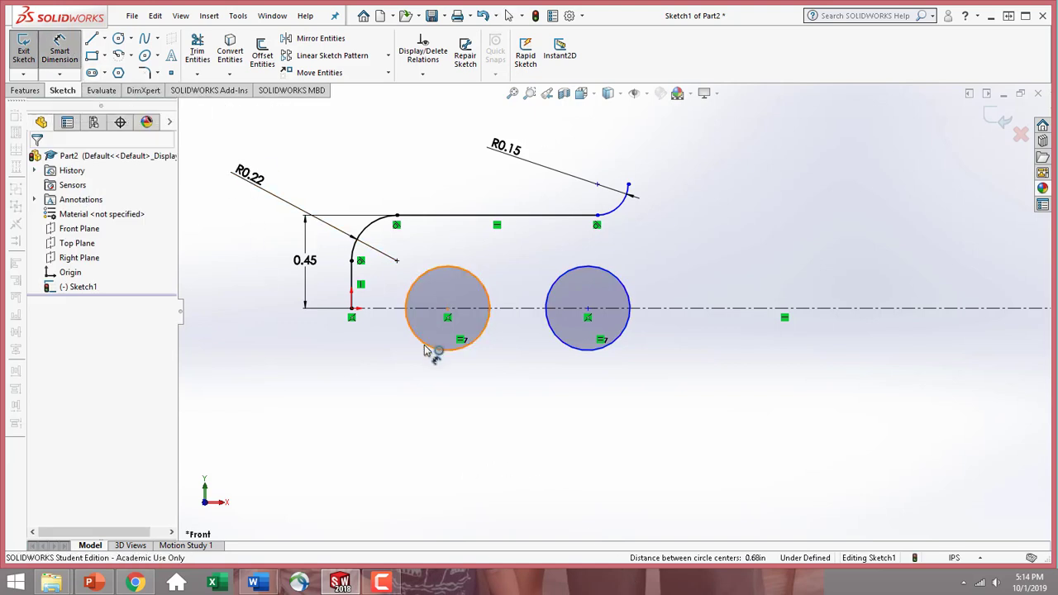
{"action": "left_click", "coordinate": [603, 351]}
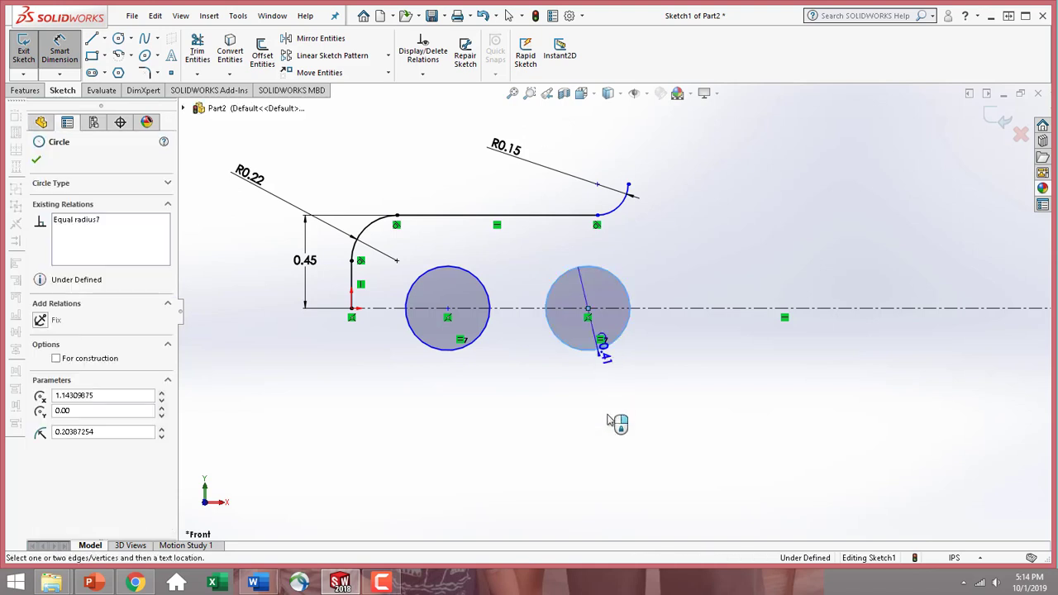
{"action": "left_click", "coordinate": [604, 464]}
{"action": "type", "text": ".60"}
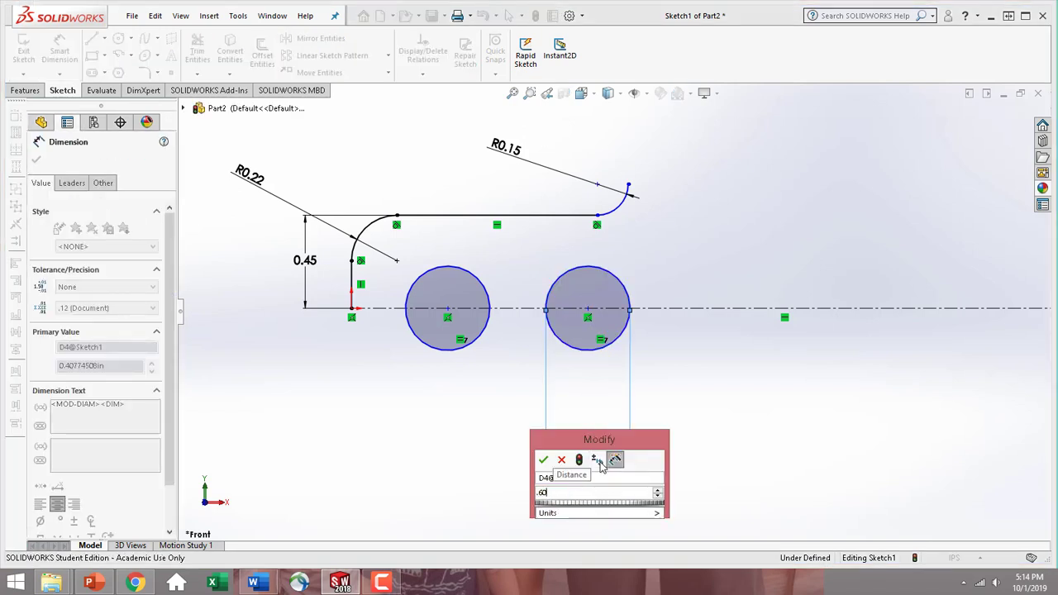
{"action": "key", "text": "Return"}
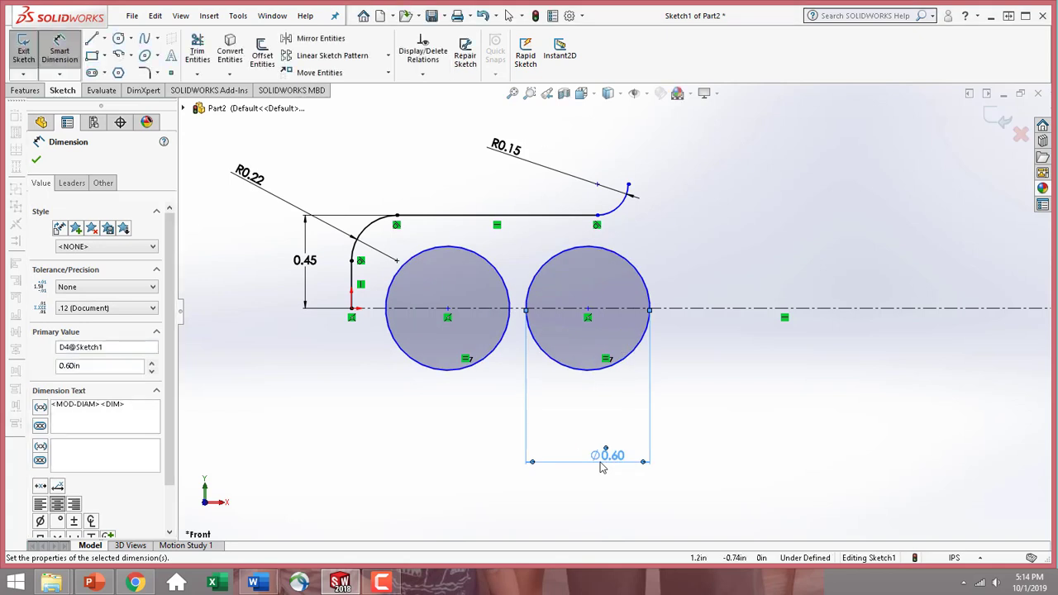
- Dimension the horizontal distance from the vertical profile line to the first circle's centre as 0.60 in, above the profile
{"action": "left_click", "coordinate": [447, 312]}
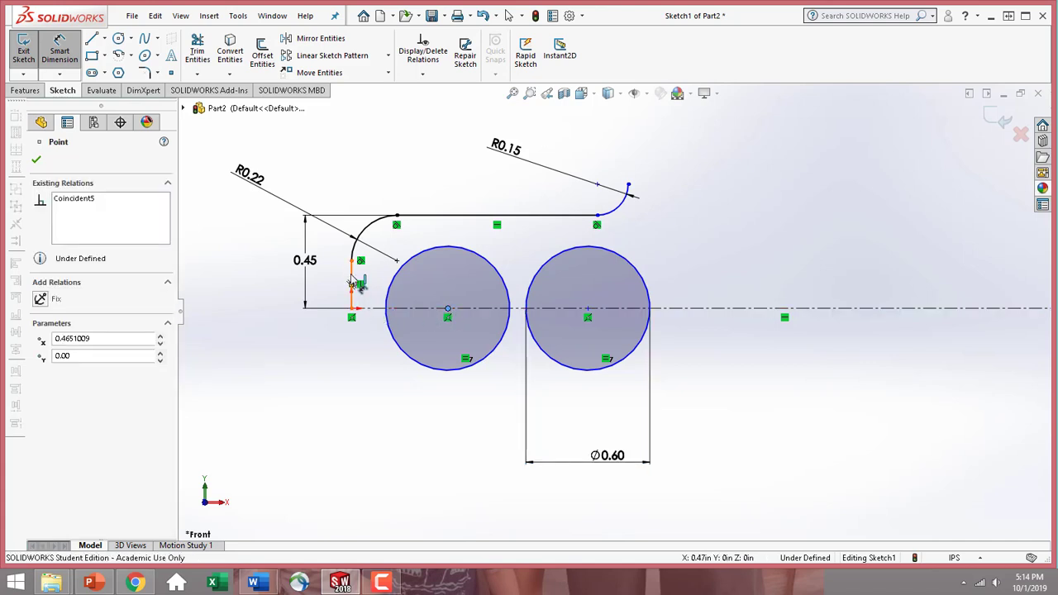
{"action": "left_click", "coordinate": [353, 281]}
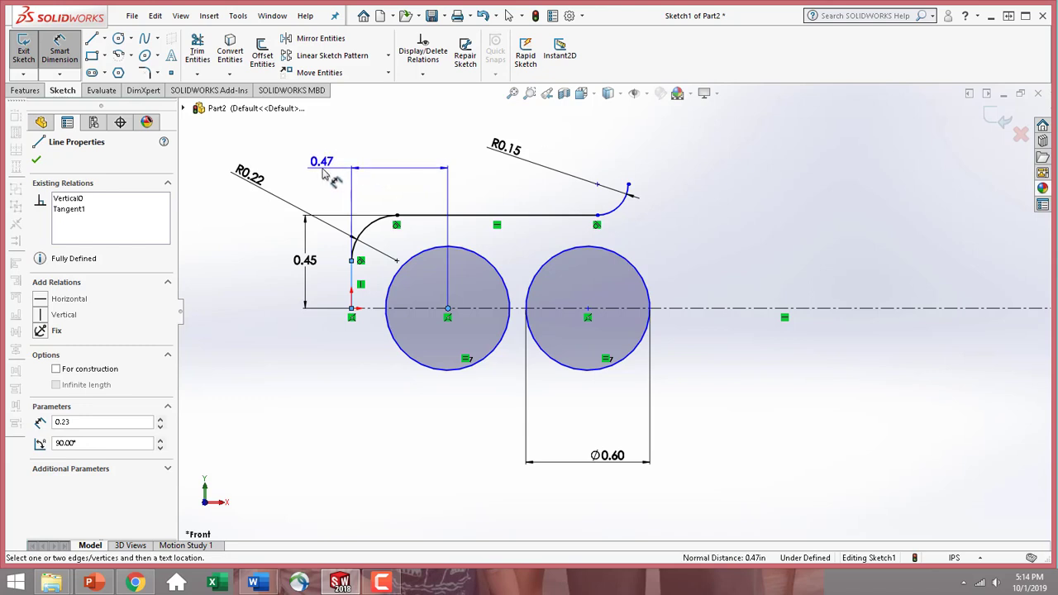
{"action": "left_click", "coordinate": [326, 176]}
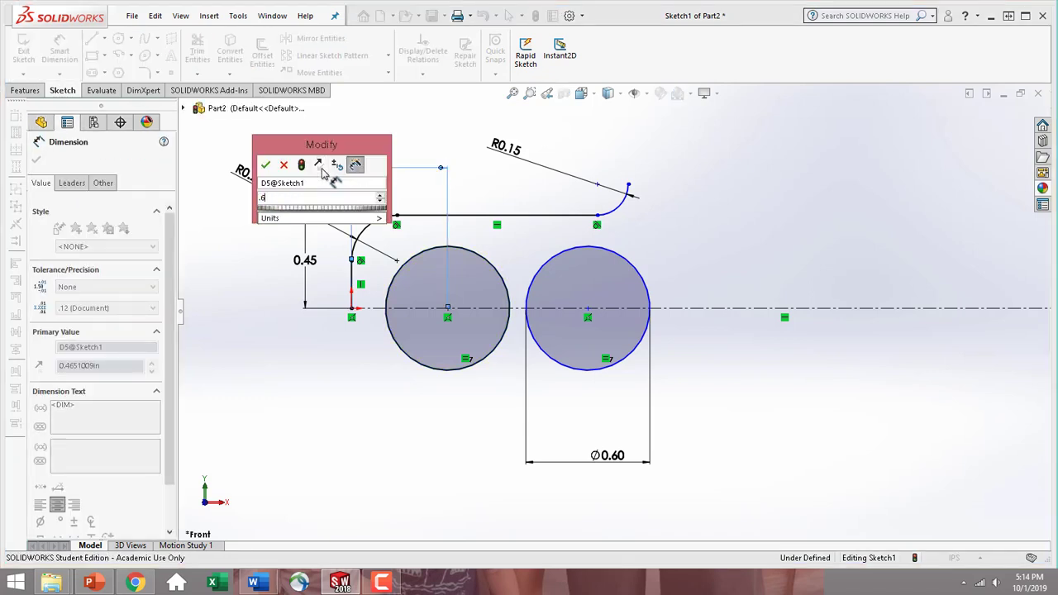
{"action": "key", "text": "Return"}
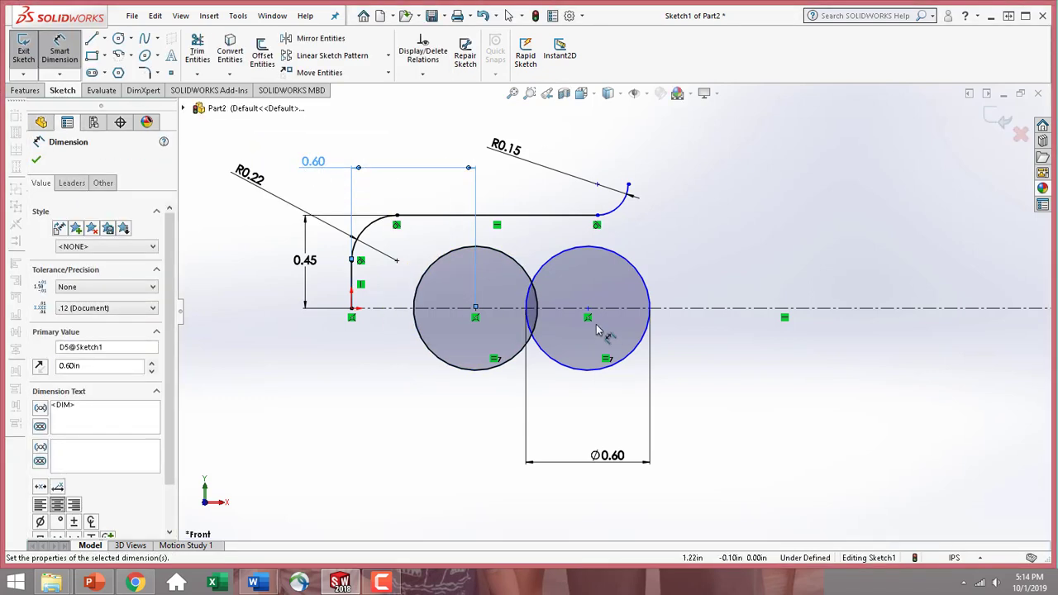
- Dimension the horizontal distance from the vertical profile line to the second circle's centre as 1.50 in, above the 0.60 in dimension
{"action": "left_click", "coordinate": [588, 310]}
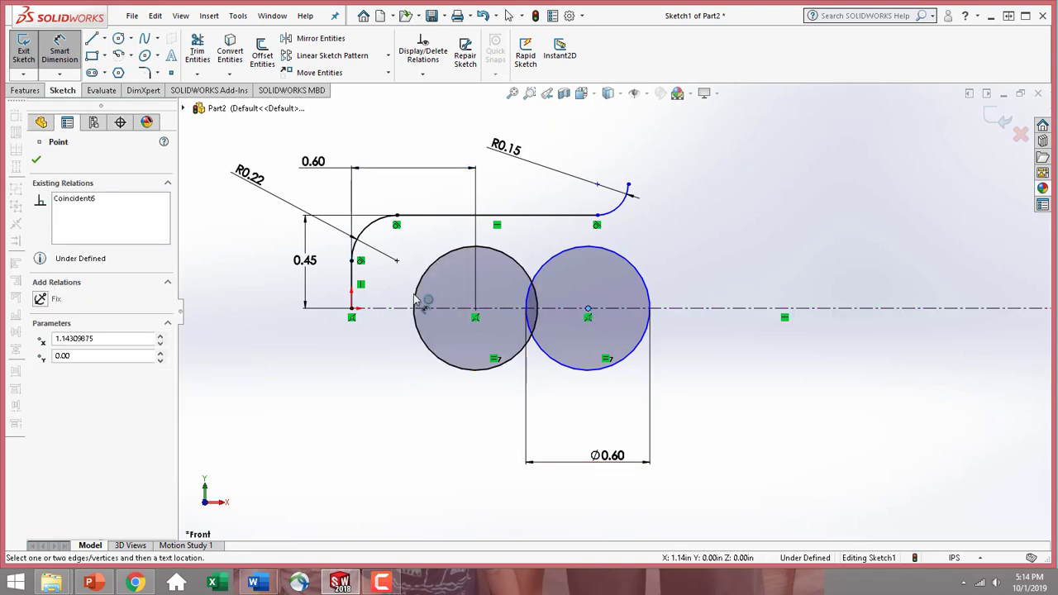
{"action": "left_click", "coordinate": [352, 281]}
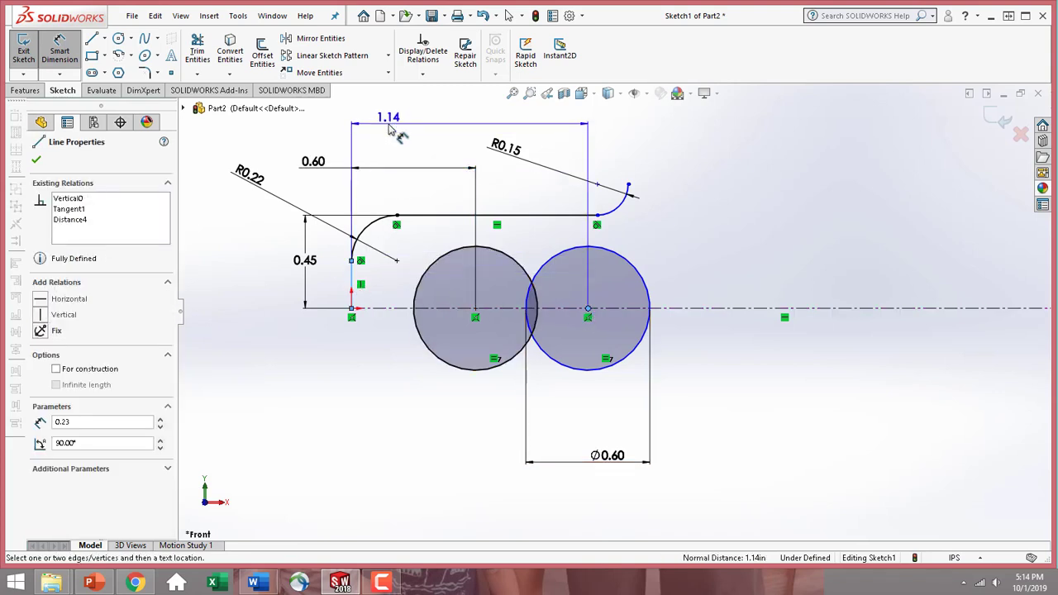
{"action": "key", "text": "z"}
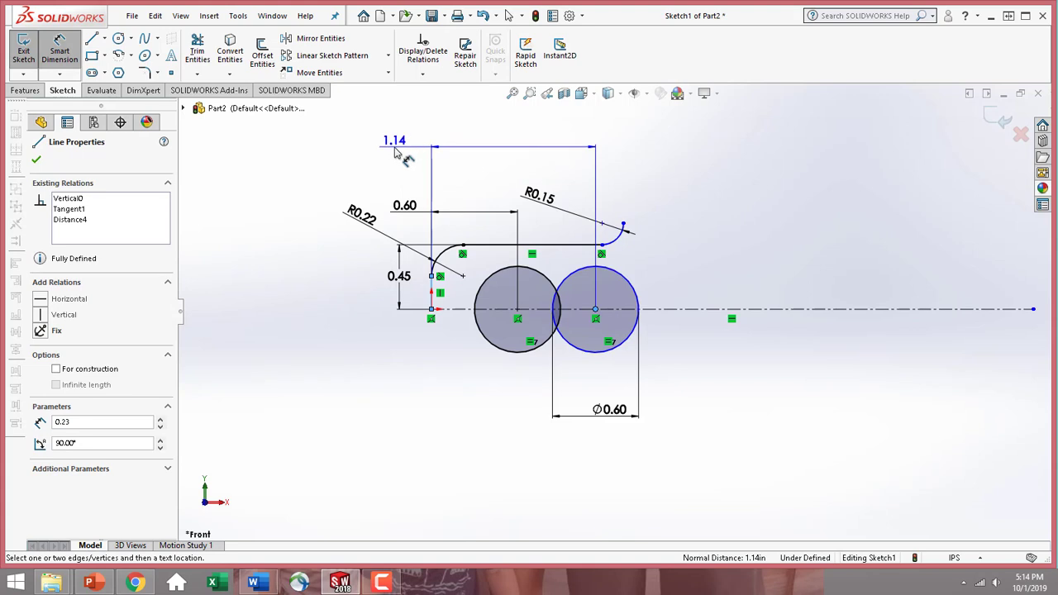
{"action": "left_click", "coordinate": [397, 150]}
{"action": "type", "text": "1.5"}
{"action": "key", "text": "Return"}
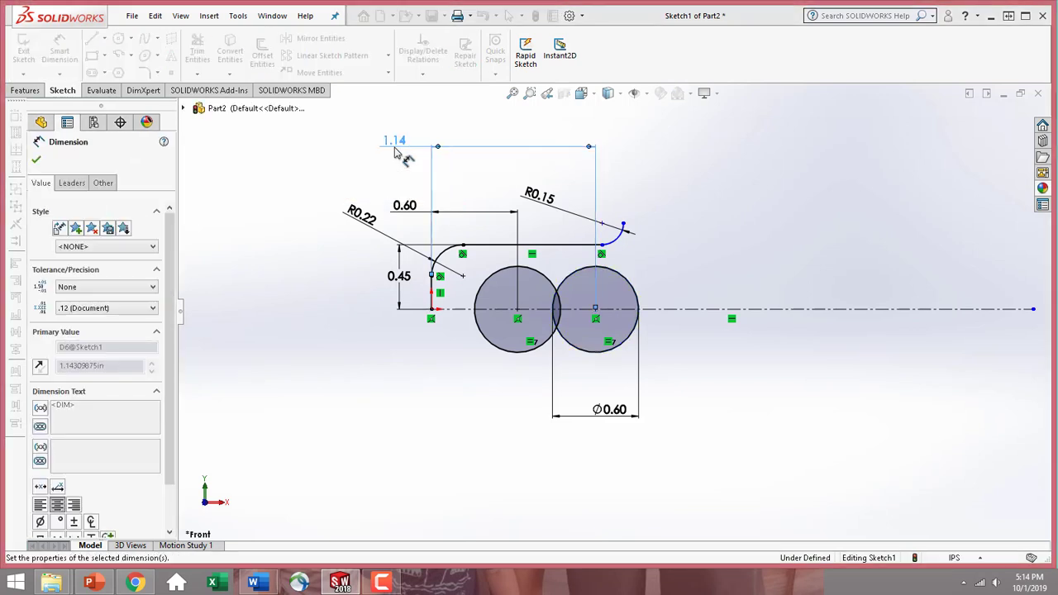
{"action": "left_click", "coordinate": [37, 160]}
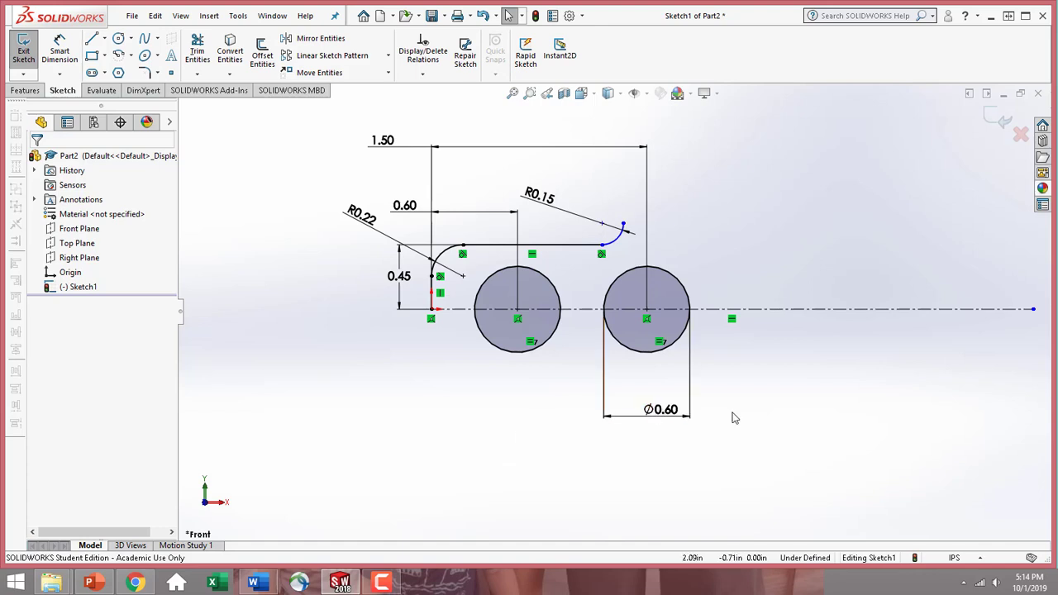
- Lengthen the horizontal profile line by moving its endpoint at the R0.15 arc to about X 2.45 in, Y 0.45 in
{"action": "left_click", "coordinate": [602, 245]}
{"action": "mouse_move", "coordinate": [637, 248]}
{"action": "left_mouse_down"}
{"action": "mouse_move", "coordinate": [708, 240]}
{"action": "mouse_move", "coordinate": [783, 250]}
{"action": "mouse_move", "coordinate": [764, 221]}
{"action": "mouse_move", "coordinate": [835, 193]}
{"action": "left_mouse_up"}
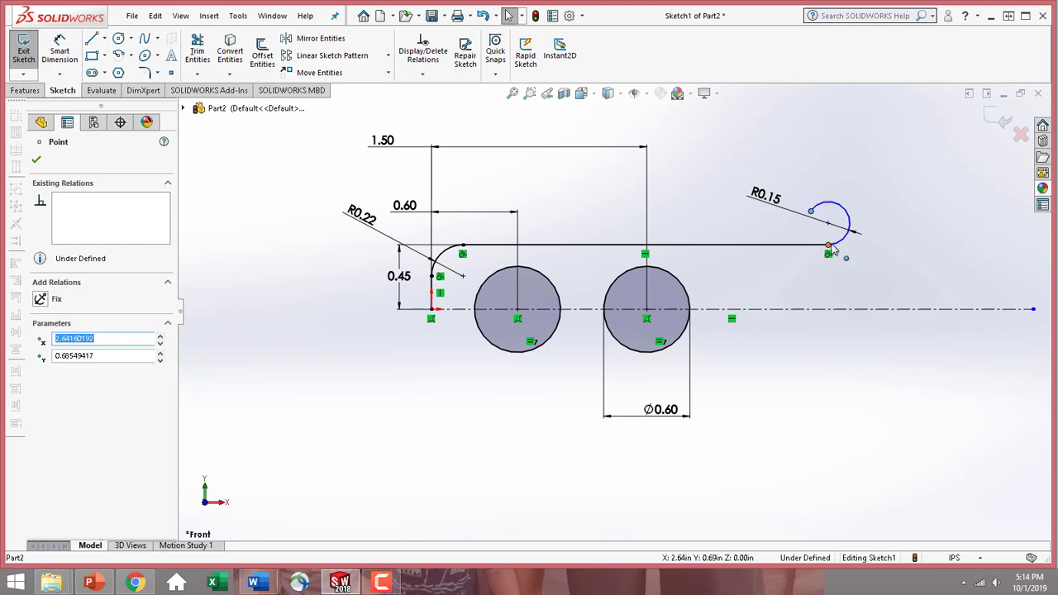
{"action": "key", "text": "Tab"}
{"action": "type", "text": "0.45"}
{"action": "key", "text": "Return"}
{"action": "left_click_drag", "start_coordinate": [786, 250], "coordinate": [783, 249]}
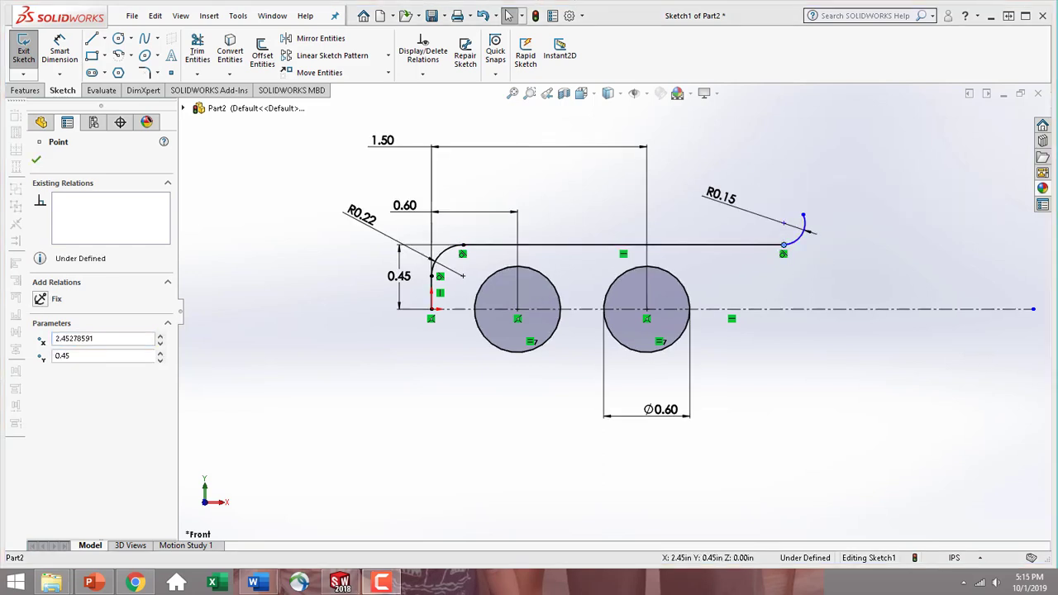
{"action": "left_click", "coordinate": [36, 161]}
{"action": "scroll", "coordinate": [719, 298], "scroll_direction": "up", "scroll_amount": 3}
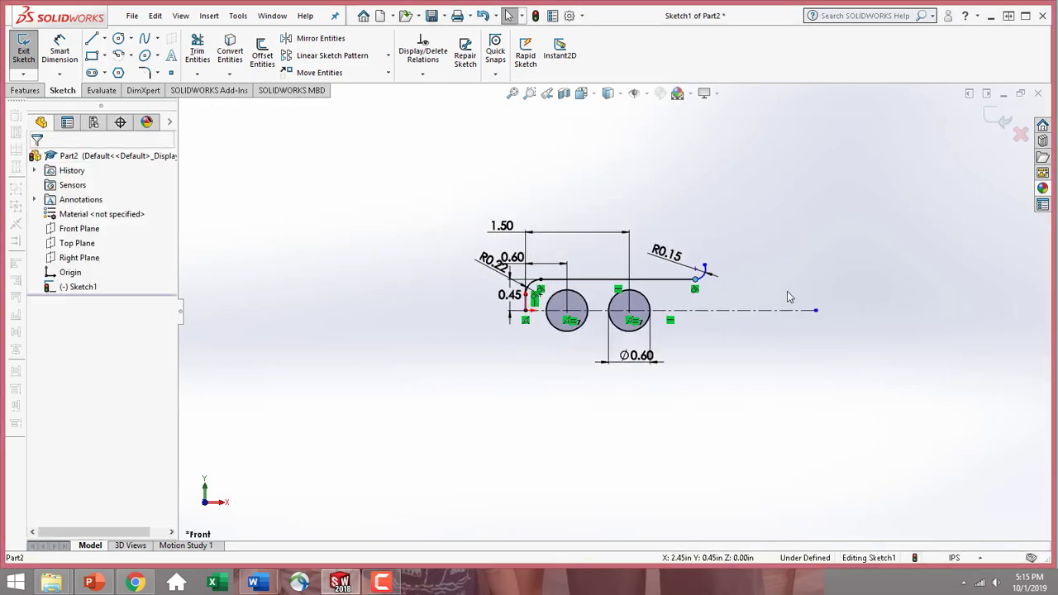
{"action": "scroll", "coordinate": [756, 270], "scroll_direction": "down", "scroll_amount": 1}
{"action": "scroll", "coordinate": [712, 291], "scroll_direction": "up", "scroll_amount": 2}
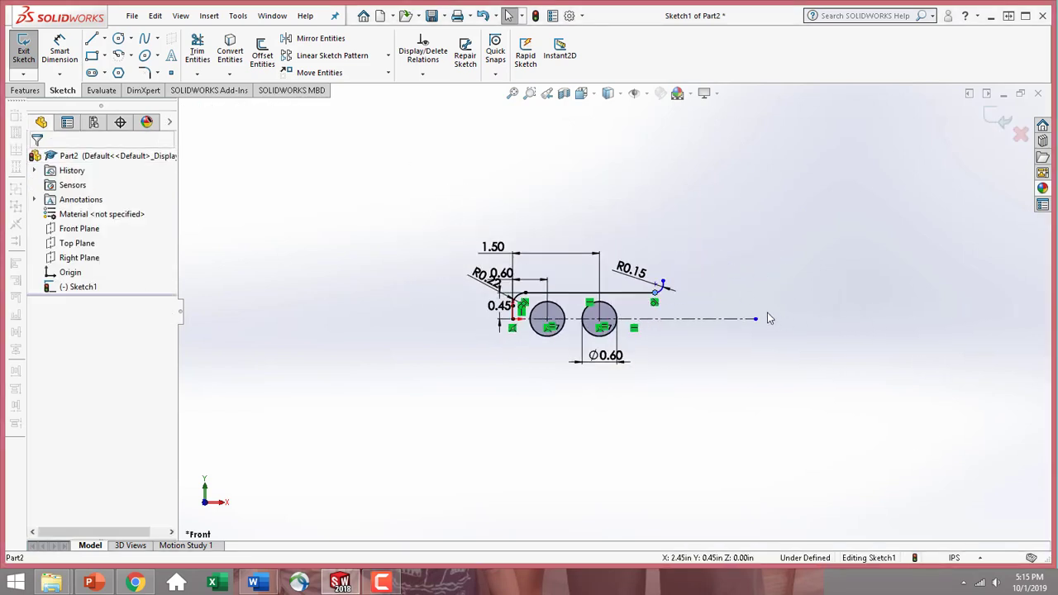
- Move the R0.22 dimension text slightly farther from the corner arc, clear of the 0.60 dimension
{"action": "scroll", "coordinate": [773, 300], "scroll_direction": "down", "scroll_amount": 2}
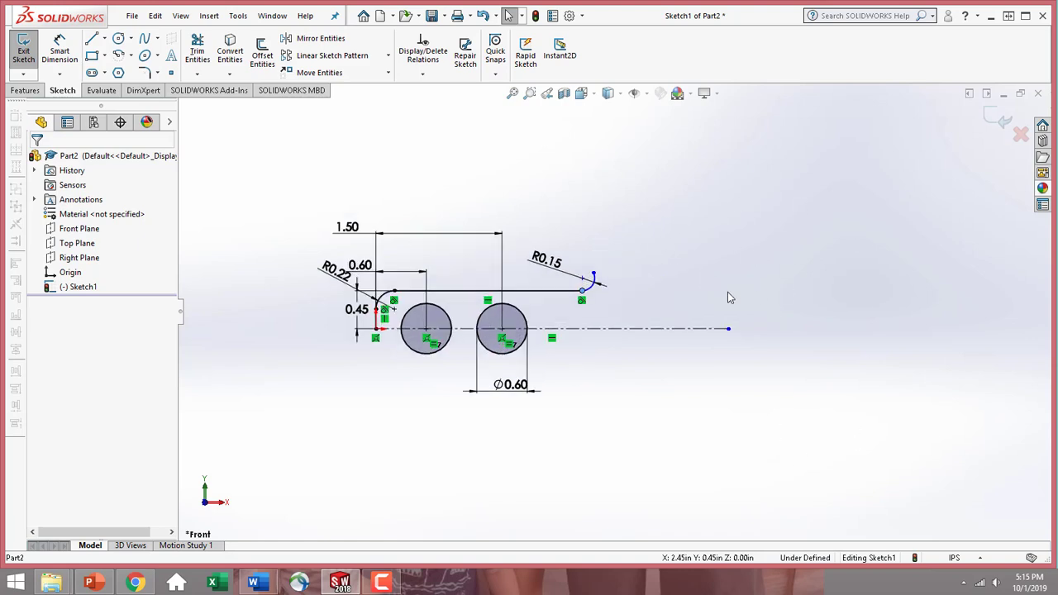
{"action": "mouse_move", "coordinate": [316, 276]}
{"action": "left_mouse_down"}
{"action": "mouse_move", "coordinate": [331, 276]}
{"action": "mouse_move", "coordinate": [320, 282]}
{"action": "left_mouse_up"}
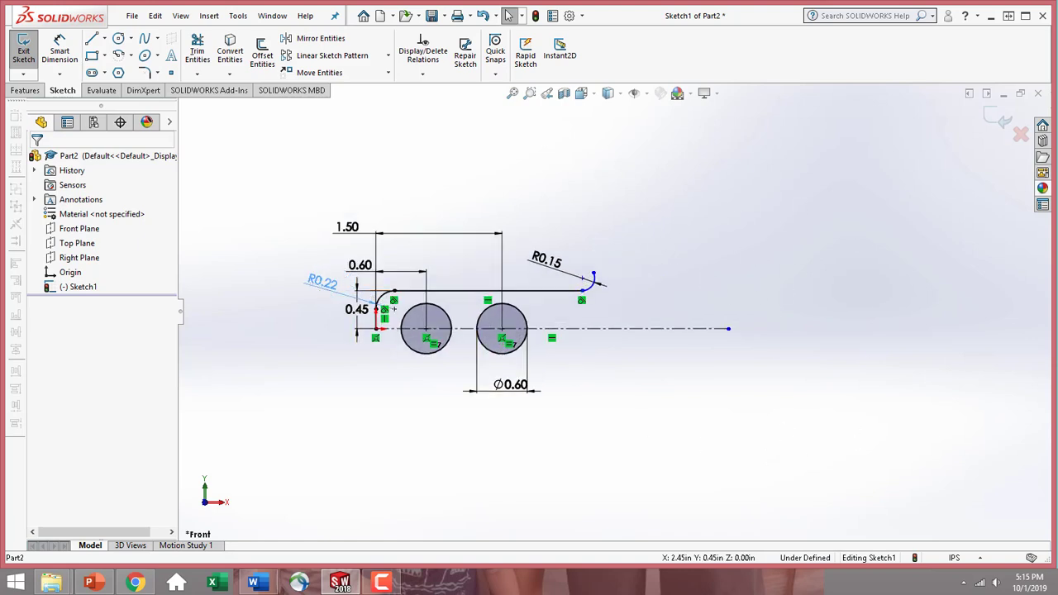
{"action": "left_click", "coordinate": [36, 162]}
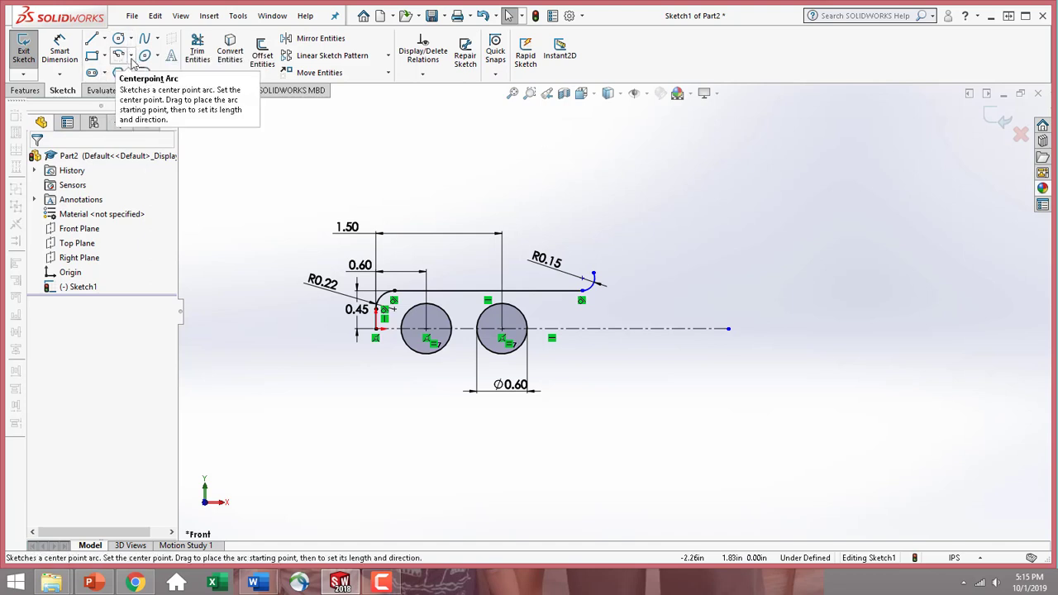
- Sketch a centerpoint arc of about R1.62 in centred on the centerline between the circles, crossing the centerline just beyond the R0.15 arc
{"action": "left_click", "coordinate": [131, 58]}
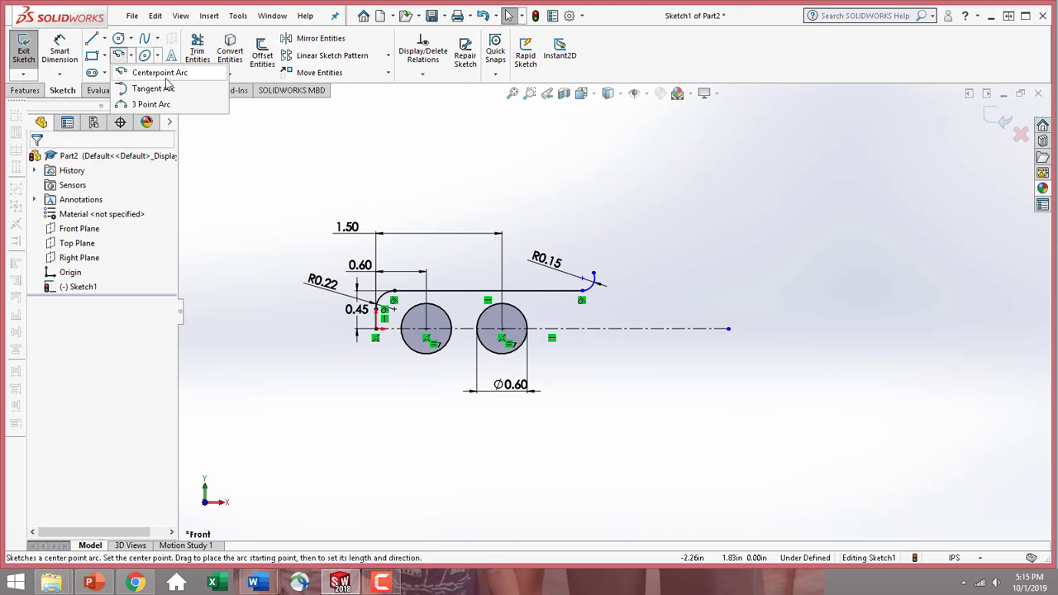
{"action": "left_click", "coordinate": [161, 73]}
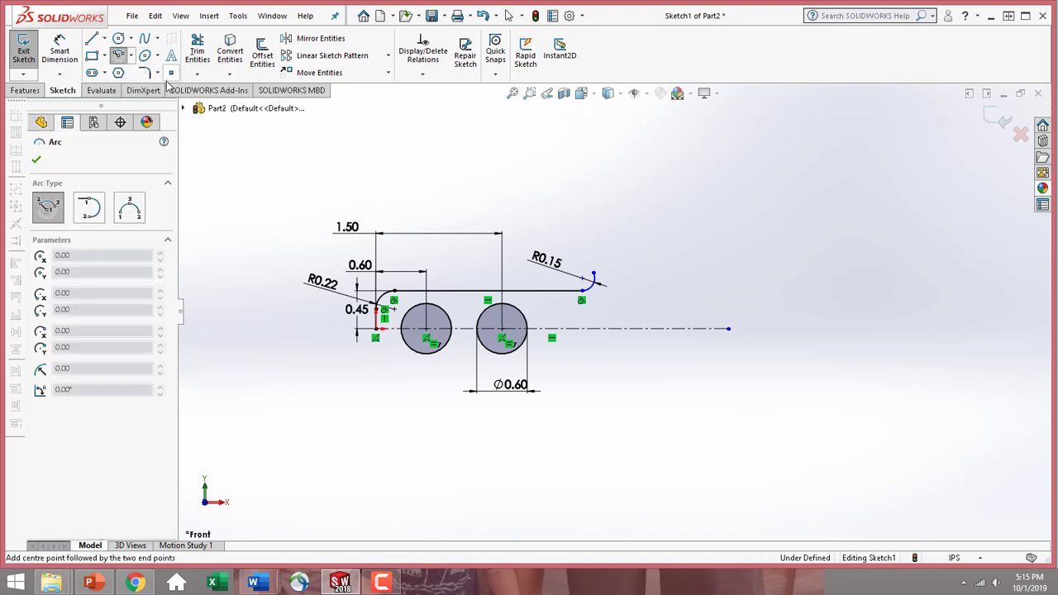
{"action": "left_click", "coordinate": [58, 213]}
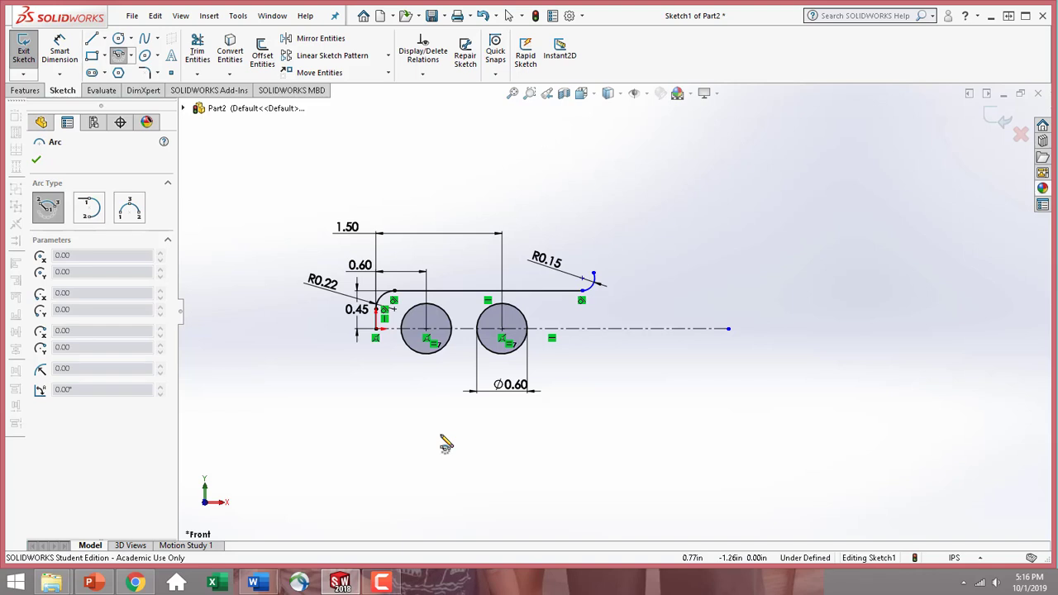
{"action": "left_click", "coordinate": [468, 329]}
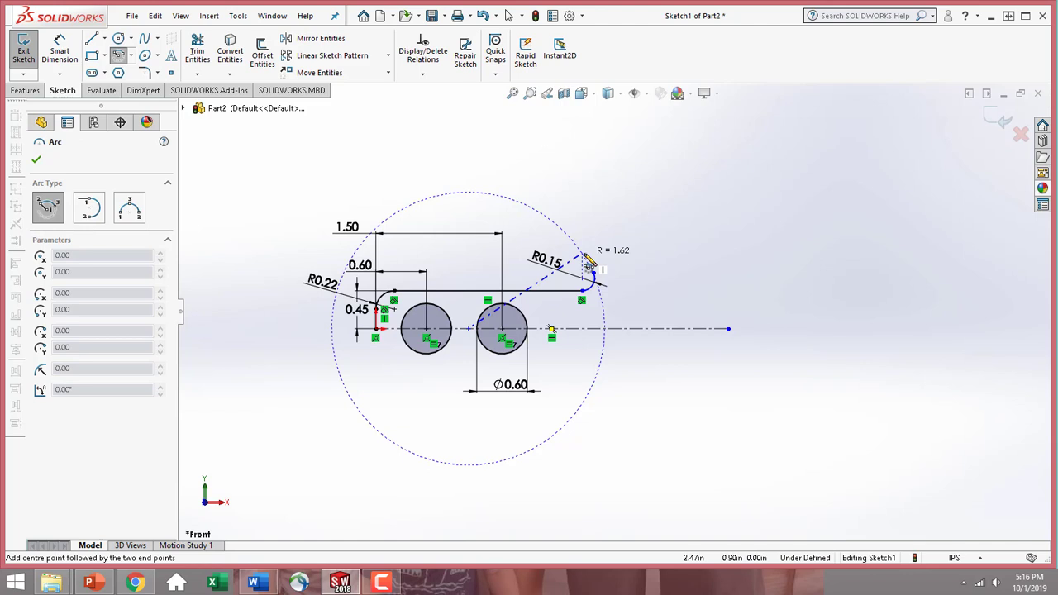
{"action": "left_click", "coordinate": [584, 256]}
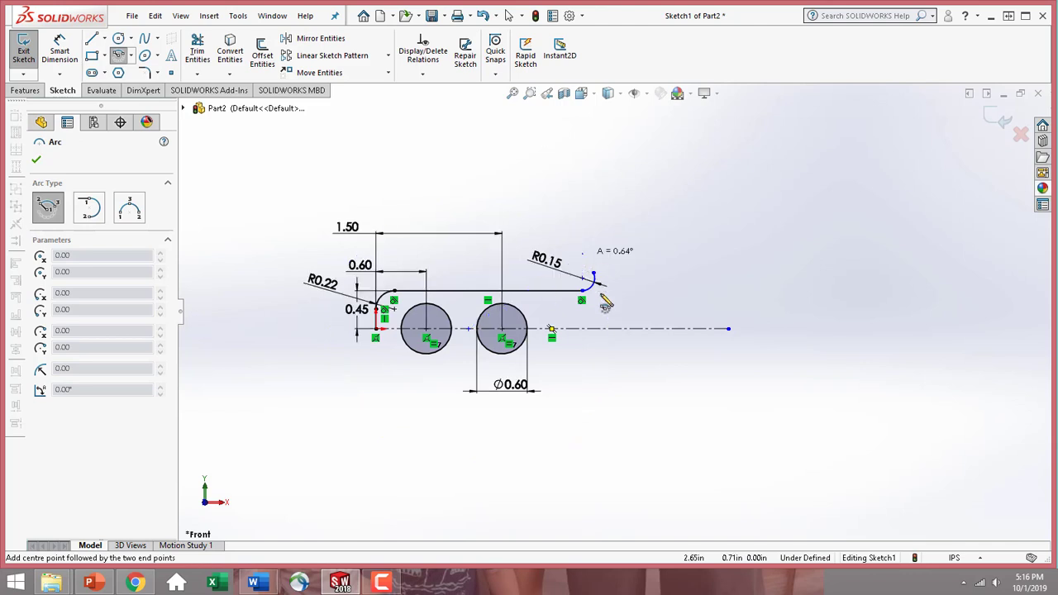
{"action": "left_click", "coordinate": [604, 436]}
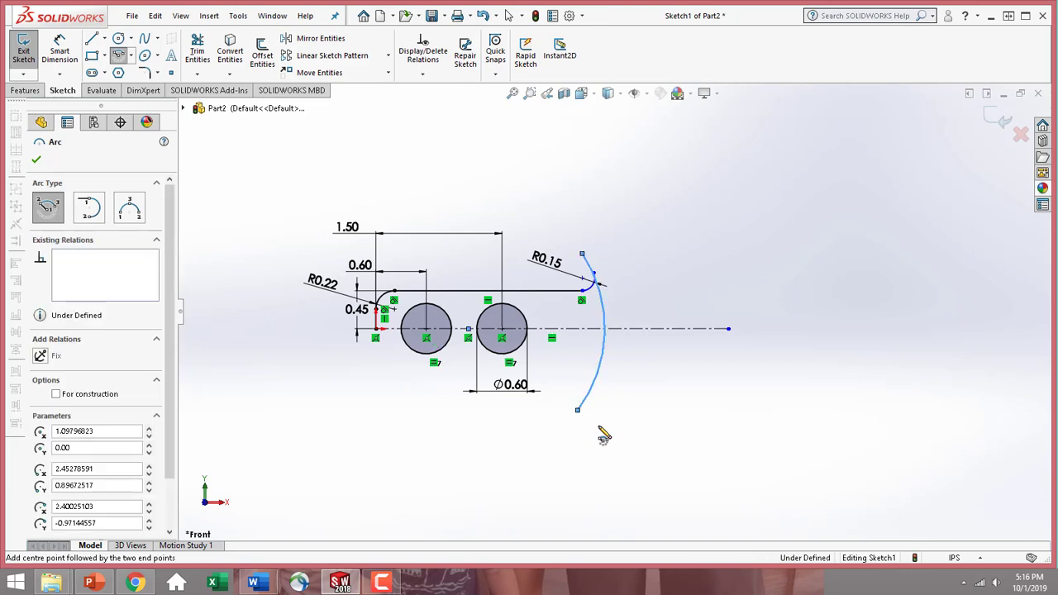
- Sketch a second concentric centerpoint arc of about R2.52 in across the centerline, sharing the first arc's centre
{"action": "left_click", "coordinate": [468, 329]}
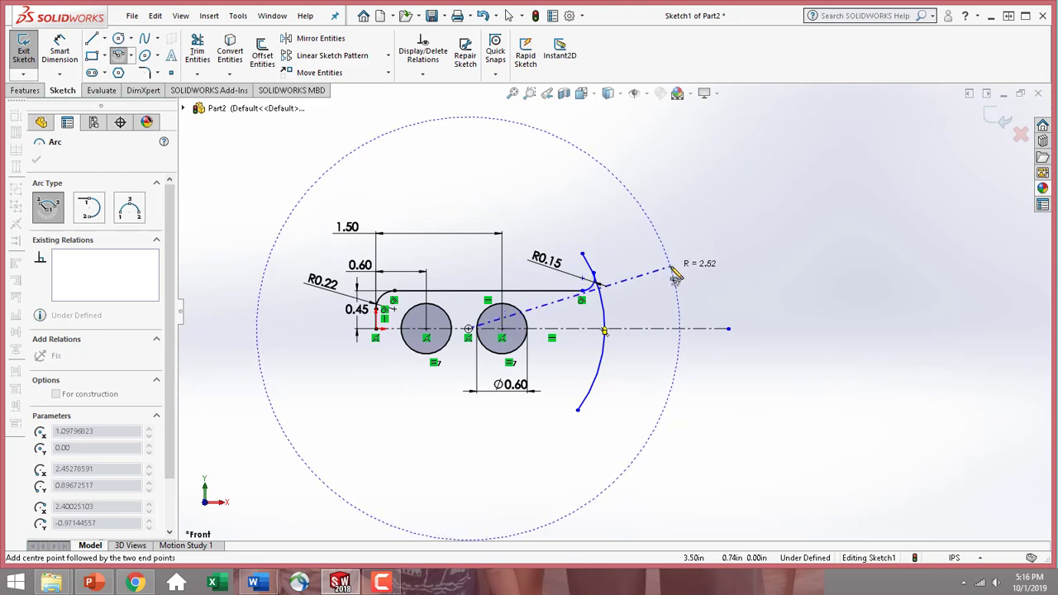
{"action": "left_click", "coordinate": [670, 267]}
{"action": "left_click", "coordinate": [664, 411]}
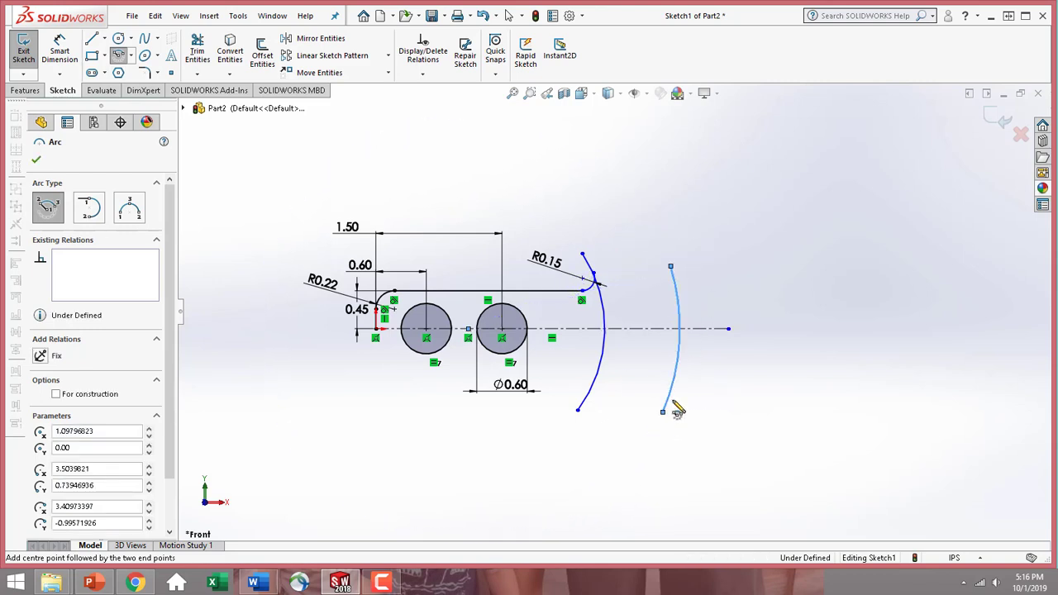
- Sketch a third concentric arc of about R3.16 in from the same centre, just beyond the centerline's free end
{"action": "left_click", "coordinate": [468, 330]}
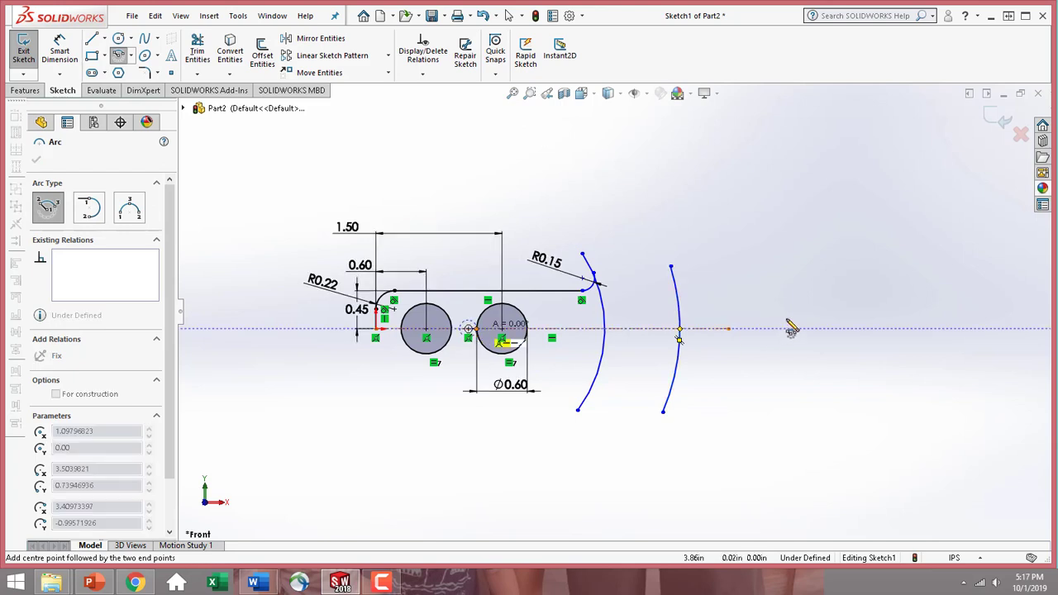
{"action": "left_click", "coordinate": [717, 236]}
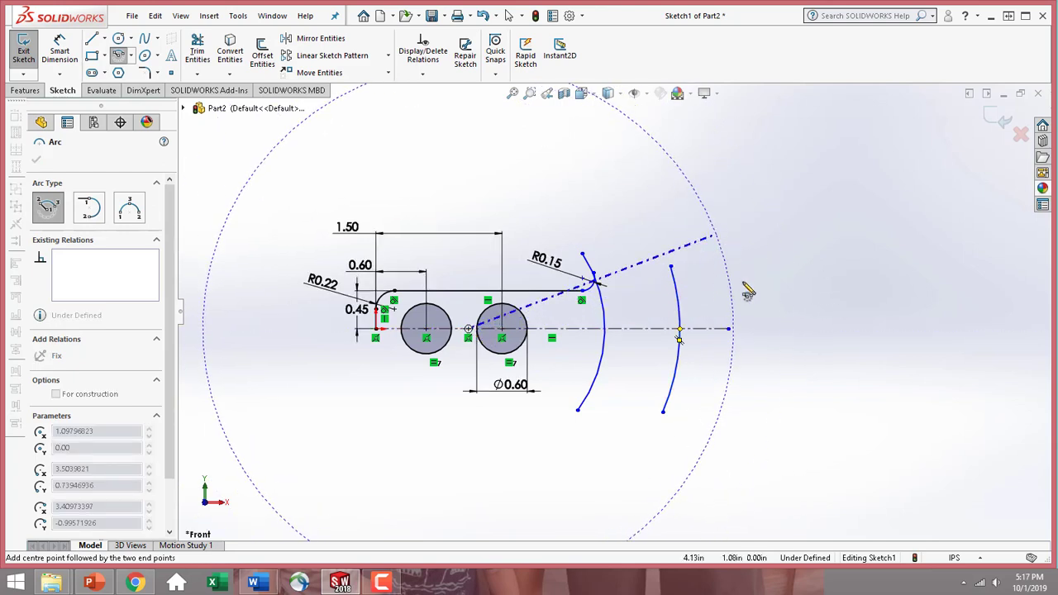
{"action": "left_click", "coordinate": [736, 457]}
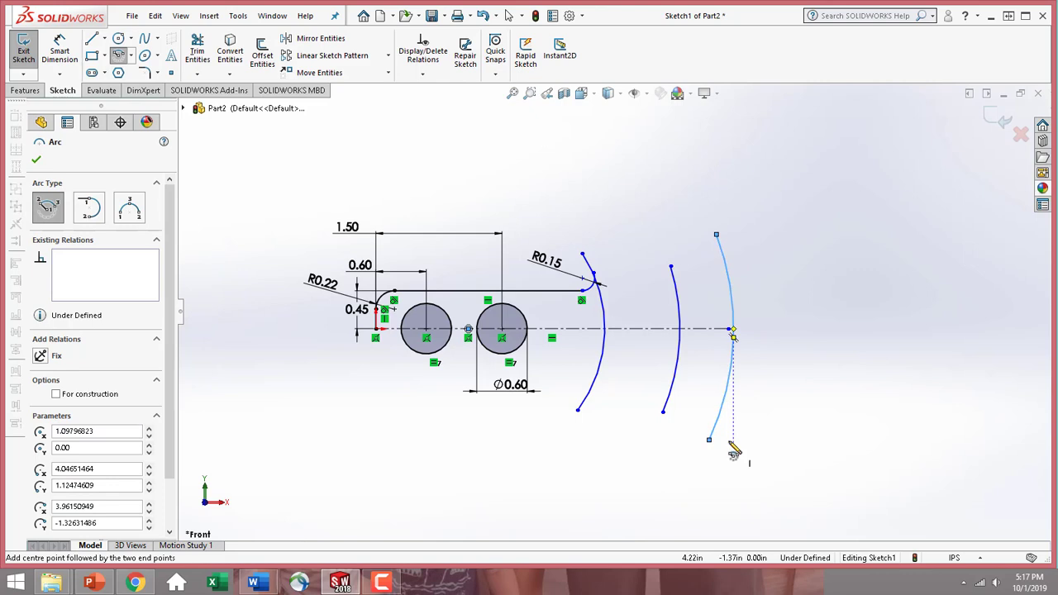
- Sketch a fourth concentric arc of about R3.89 in from the same centre and finish the arc command
{"action": "left_click", "coordinate": [467, 329]}
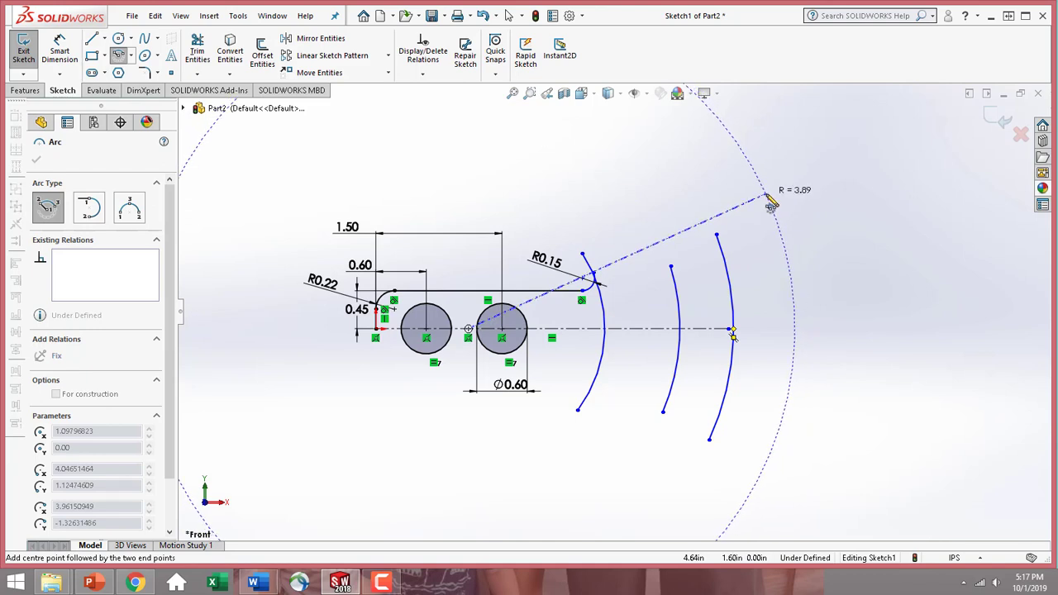
{"action": "left_click", "coordinate": [766, 195]}
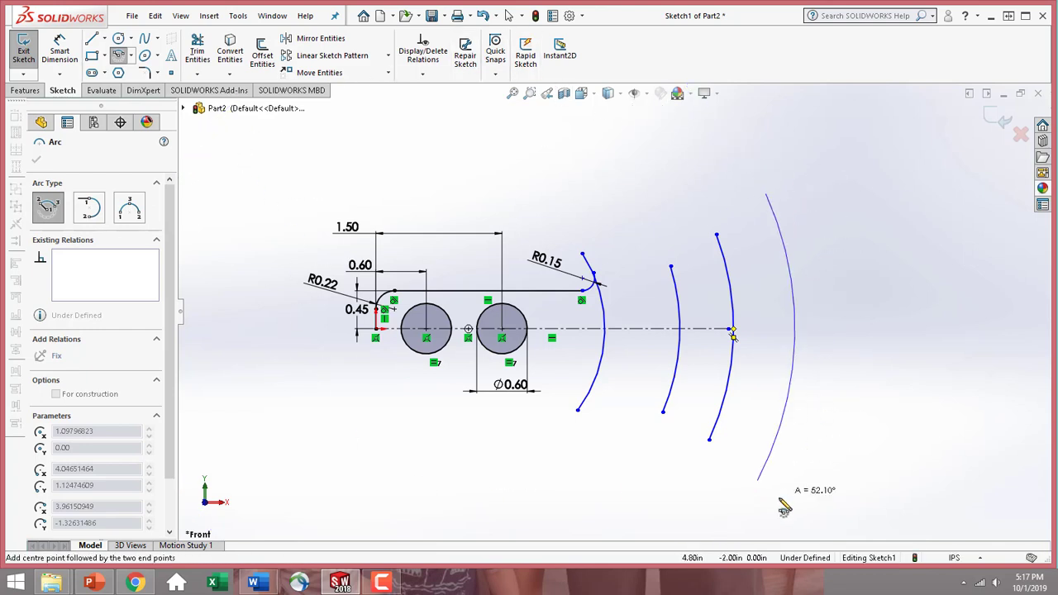
{"action": "left_click", "coordinate": [752, 523]}
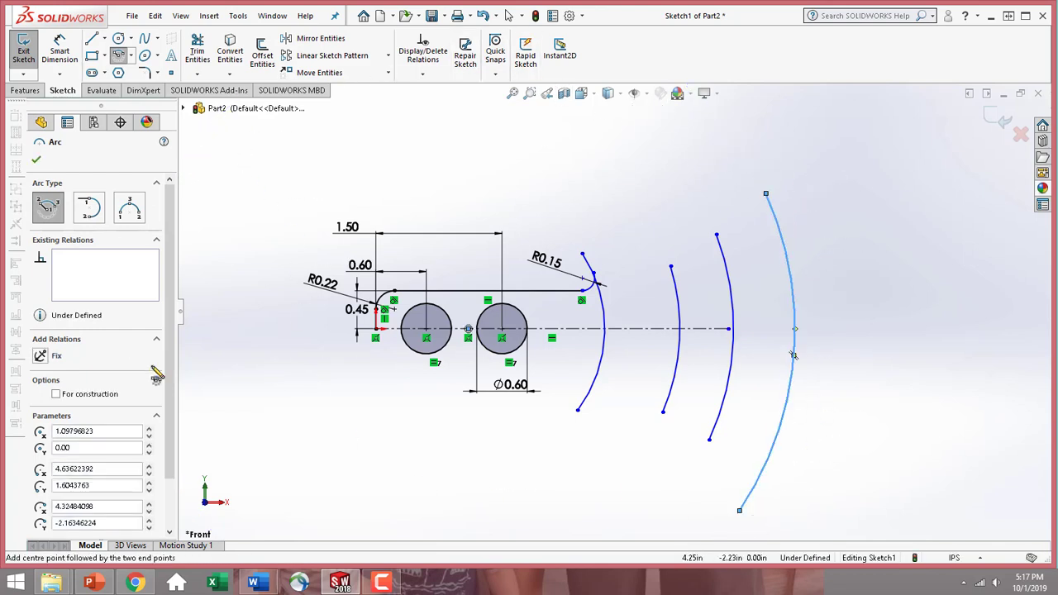
{"action": "left_click", "coordinate": [36, 159]}
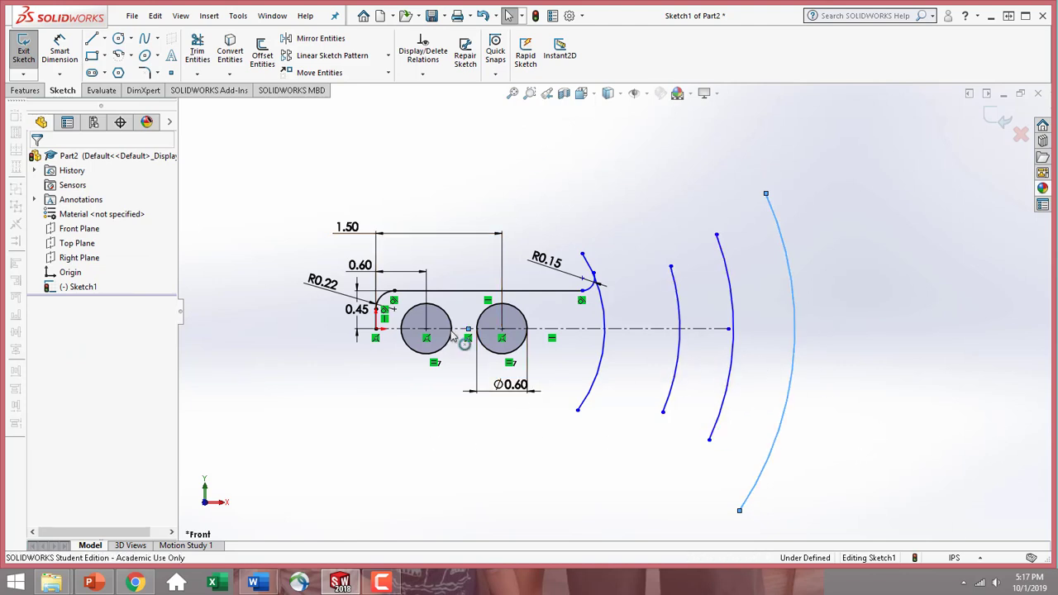
- Make the midpoint of the innermost large arc coincident with the centerline
{"action": "scroll", "coordinate": [460, 334], "scroll_direction": "down", "scroll_amount": 5}
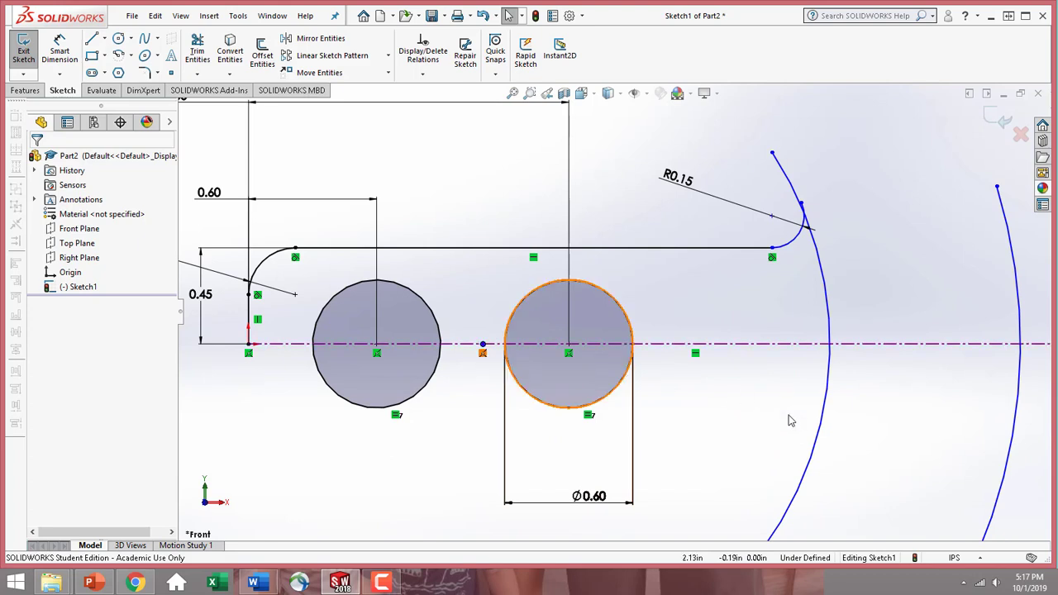
{"action": "scroll", "coordinate": [917, 420], "scroll_direction": "up", "scroll_amount": 3}
{"action": "scroll", "coordinate": [929, 302], "scroll_direction": "down", "scroll_amount": 2}
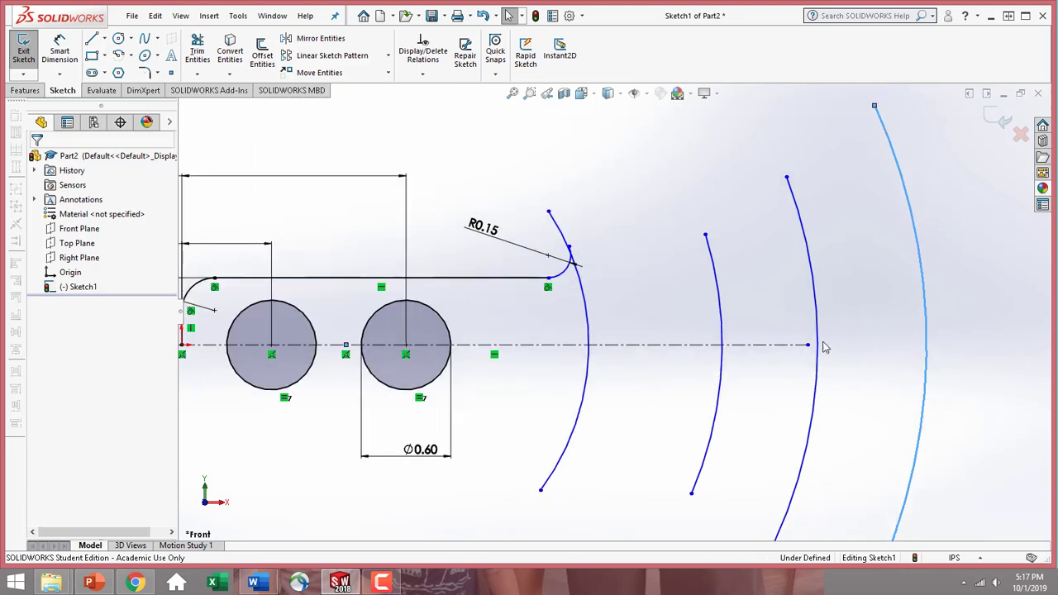
{"action": "left_click", "coordinate": [589, 354]}
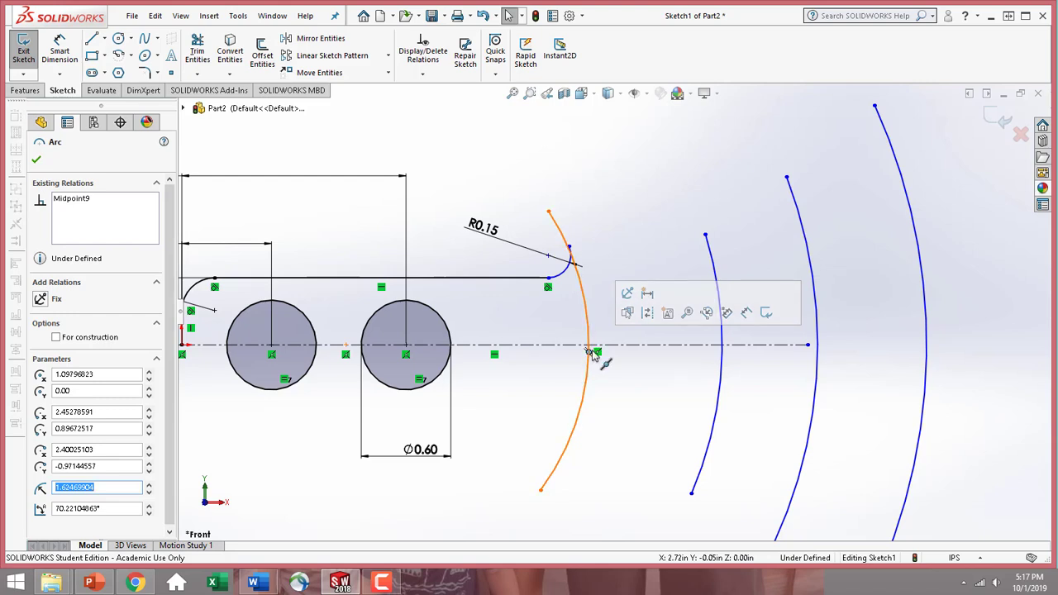
{"action": "left_click", "coordinate": [590, 352]}
{"action": "left_click", "coordinate": [620, 345], "text": "ctrl"}
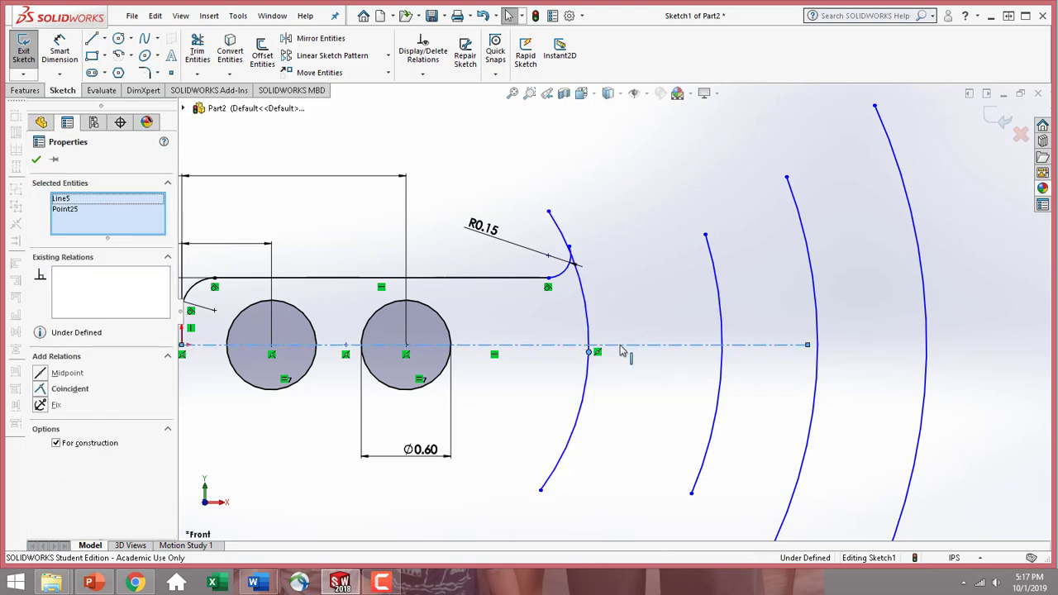
{"action": "left_click", "coordinate": [41, 390]}
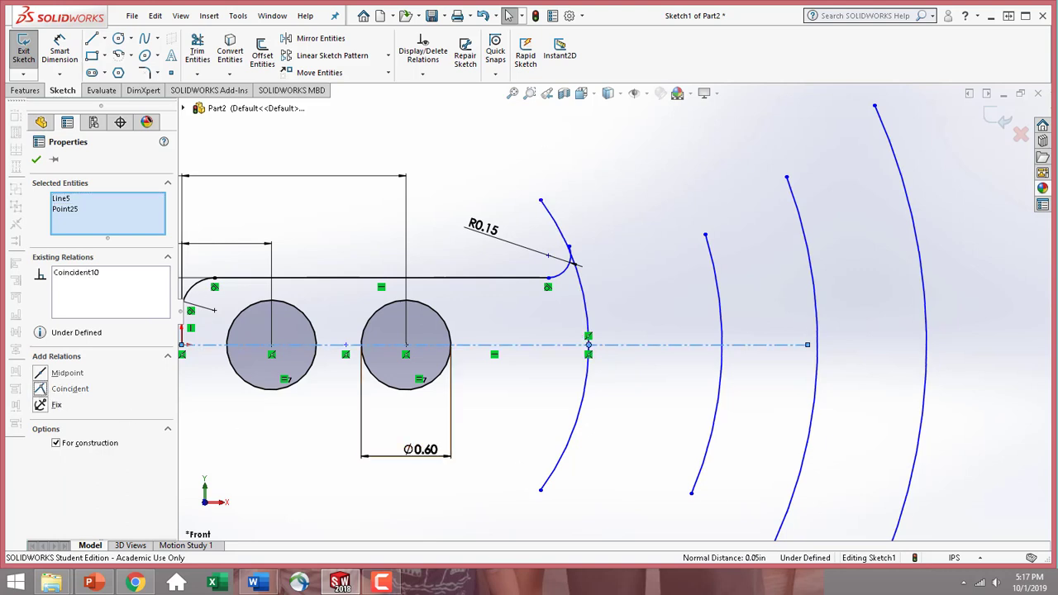
{"action": "left_click", "coordinate": [35, 158]}
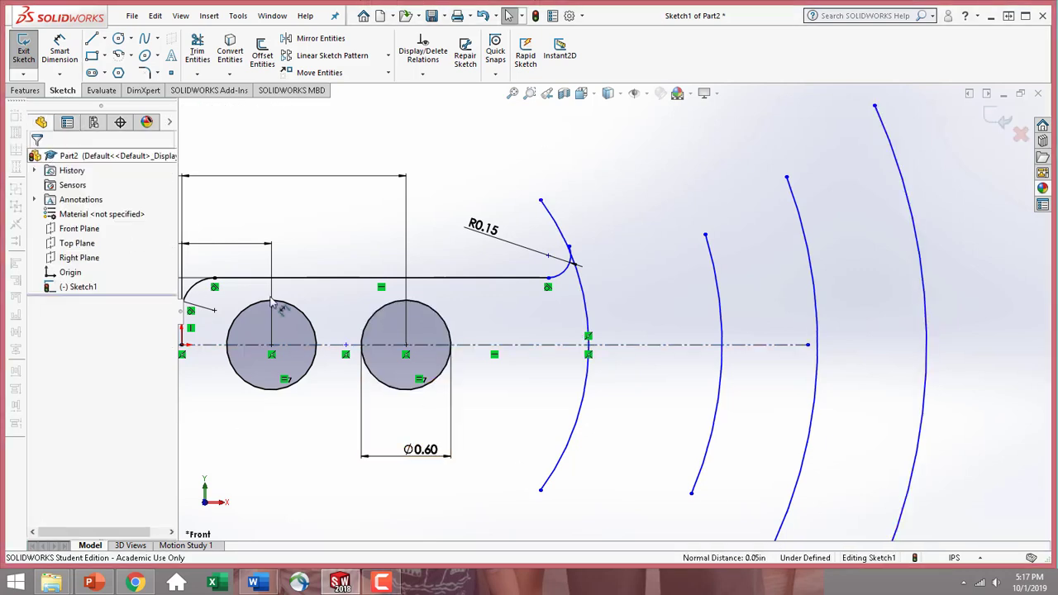
- Make the midpoint of the second large arc coincident with the centerline
{"action": "left_click", "coordinate": [721, 368]}
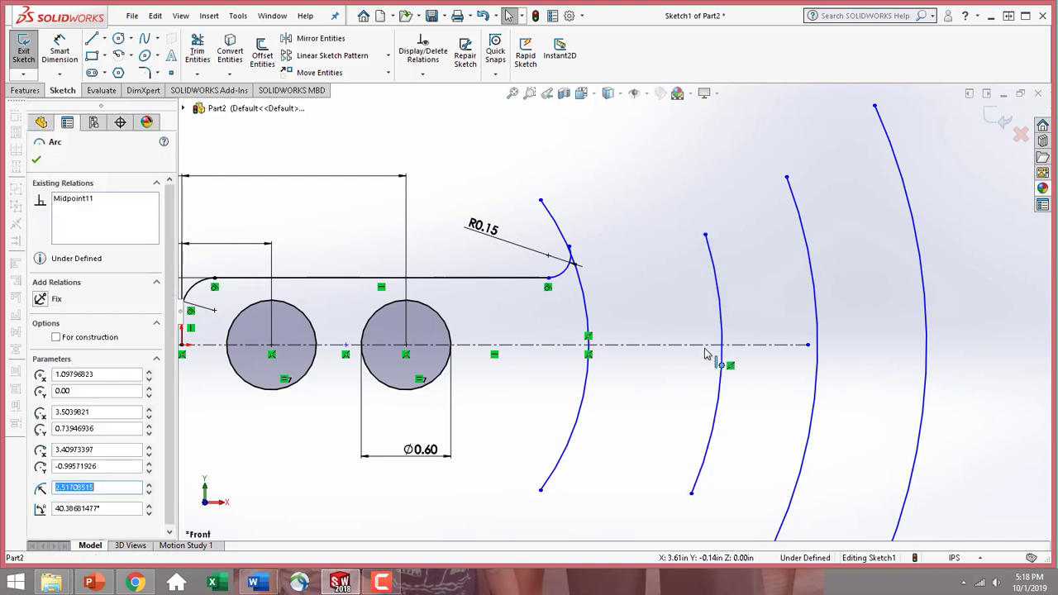
{"action": "left_click", "coordinate": [706, 347], "text": "ctrl"}
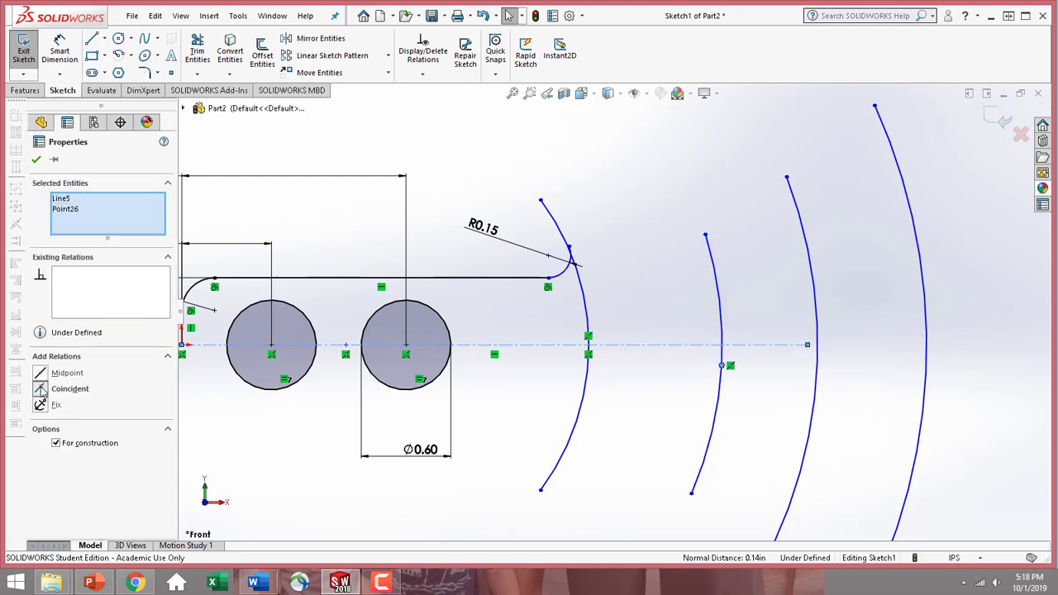
{"action": "left_click", "coordinate": [39, 389]}
{"action": "left_click", "coordinate": [36, 159]}
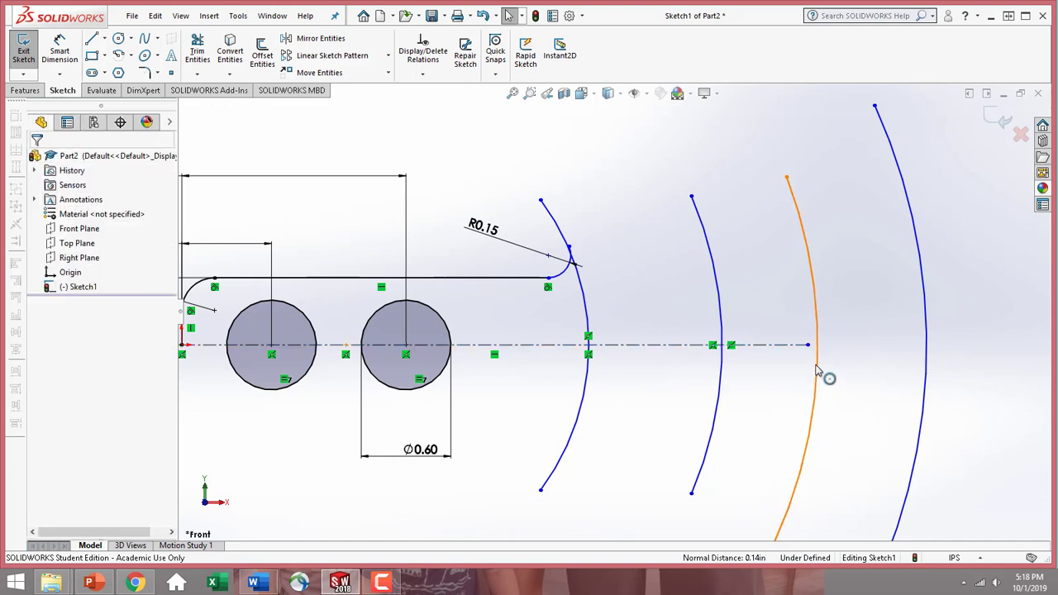
- Make the midpoint of the third large arc coincident with the centerline
{"action": "left_click", "coordinate": [816, 367]}
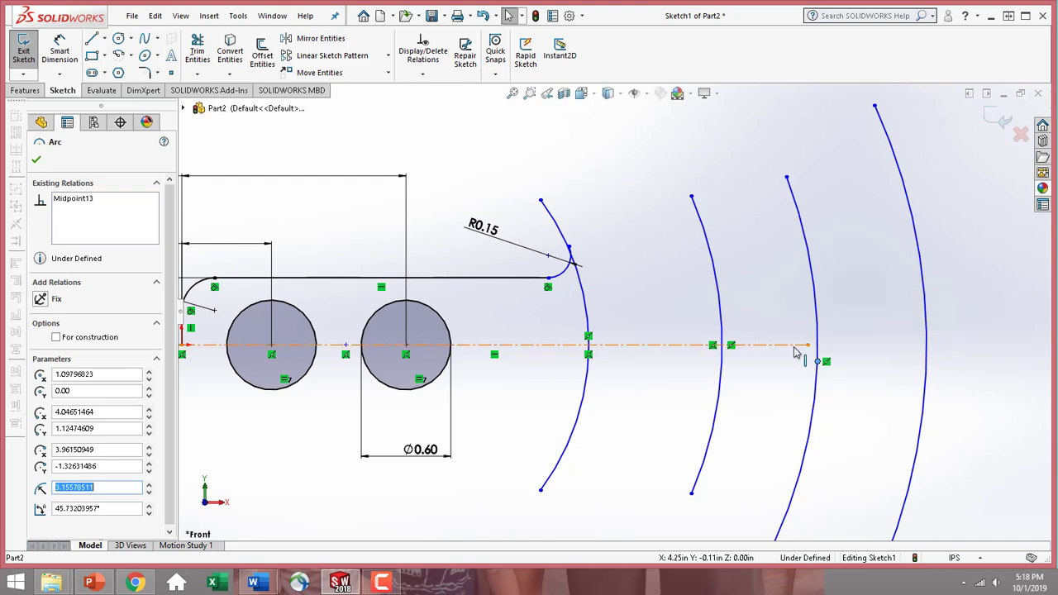
{"action": "left_click", "coordinate": [788, 345], "text": "ctrl"}
{"action": "left_click", "coordinate": [43, 390]}
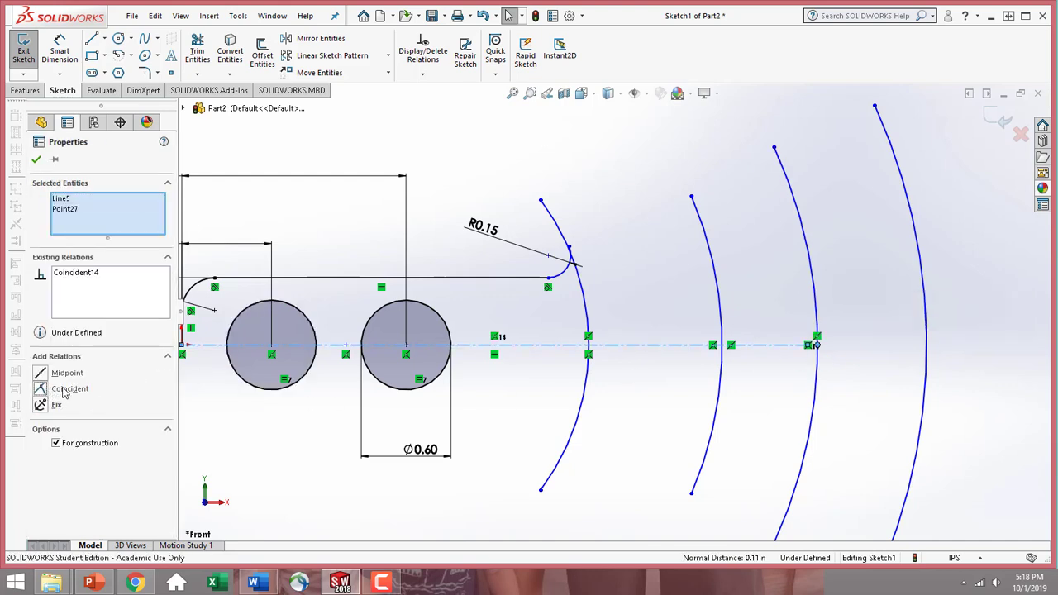
{"action": "key", "text": "Escape"}
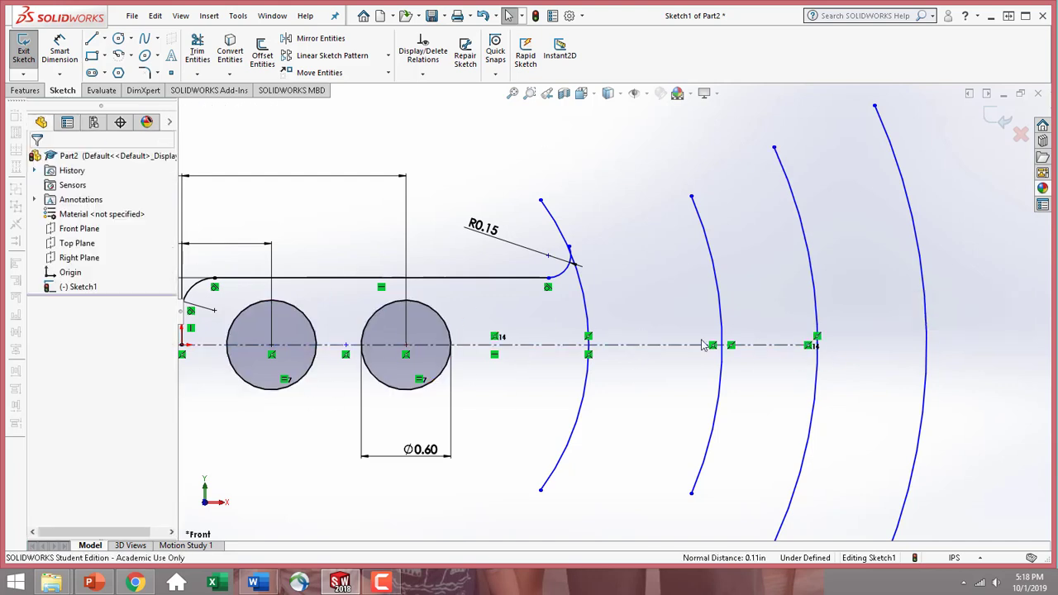
- Extend the centerline's free endpoint past the third large arc to about X 4.78 in
{"action": "left_click", "coordinate": [809, 346]}
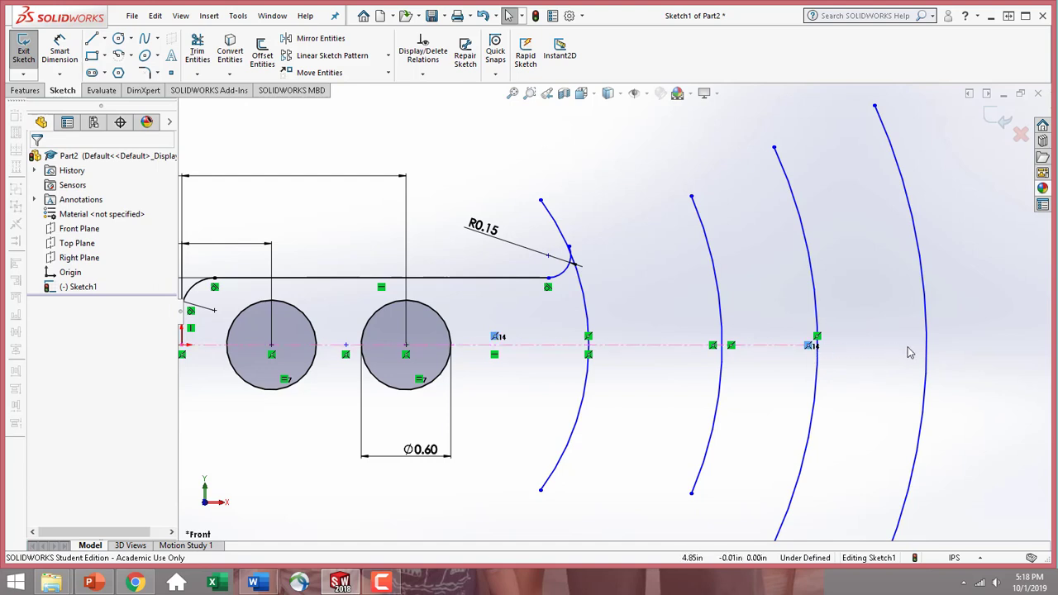
{"action": "scroll", "coordinate": [814, 368], "scroll_direction": "down", "scroll_amount": 6}
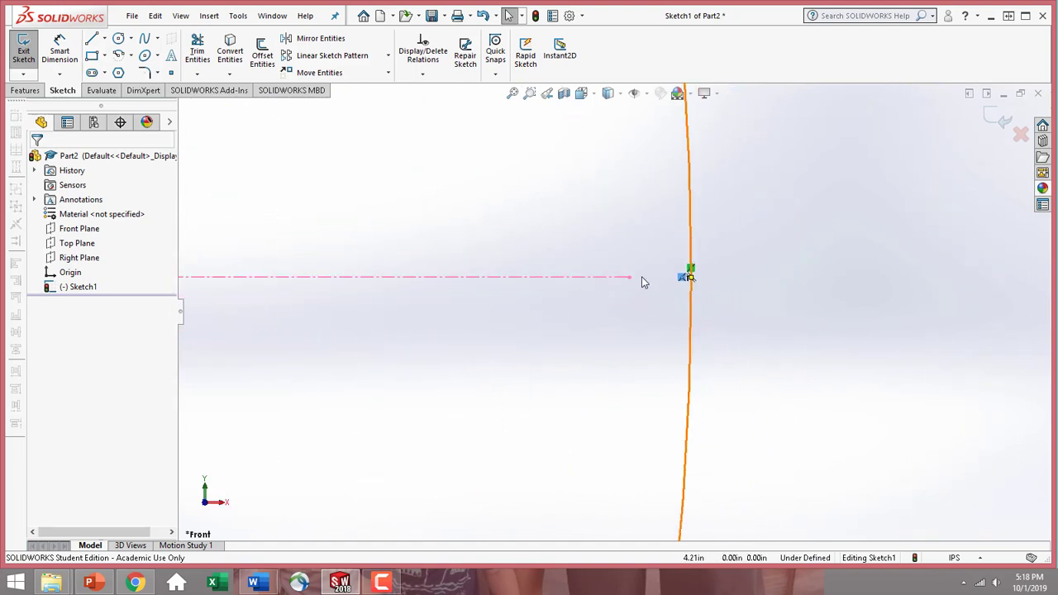
{"action": "left_click_drag", "start_coordinate": [630, 277], "coordinate": [1011, 305]}
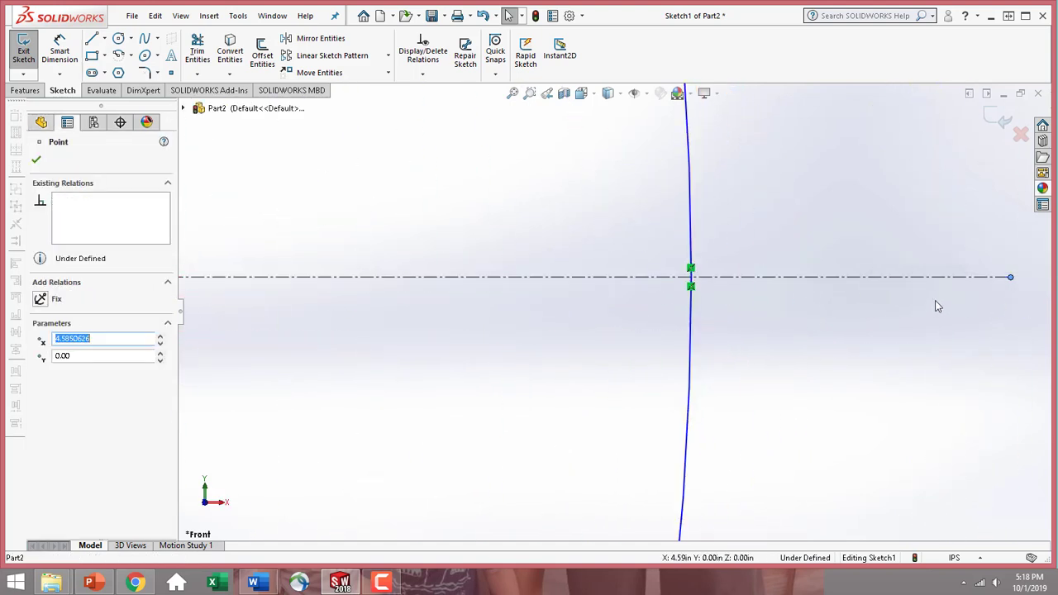
{"action": "scroll", "coordinate": [935, 303], "scroll_direction": "up", "scroll_amount": 8}
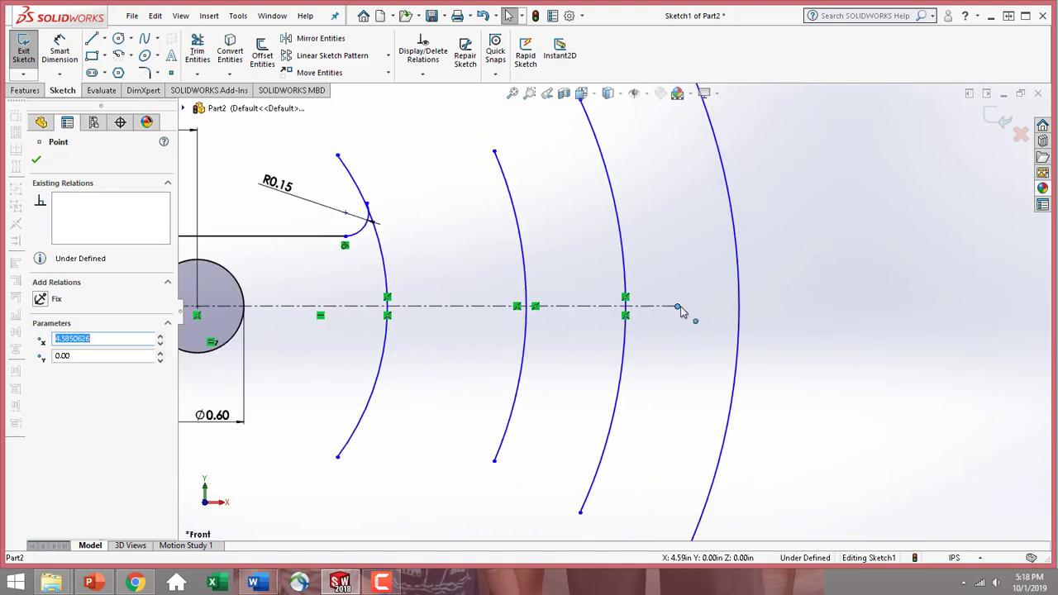
{"action": "left_click_drag", "start_coordinate": [679, 310], "coordinate": [709, 306]}
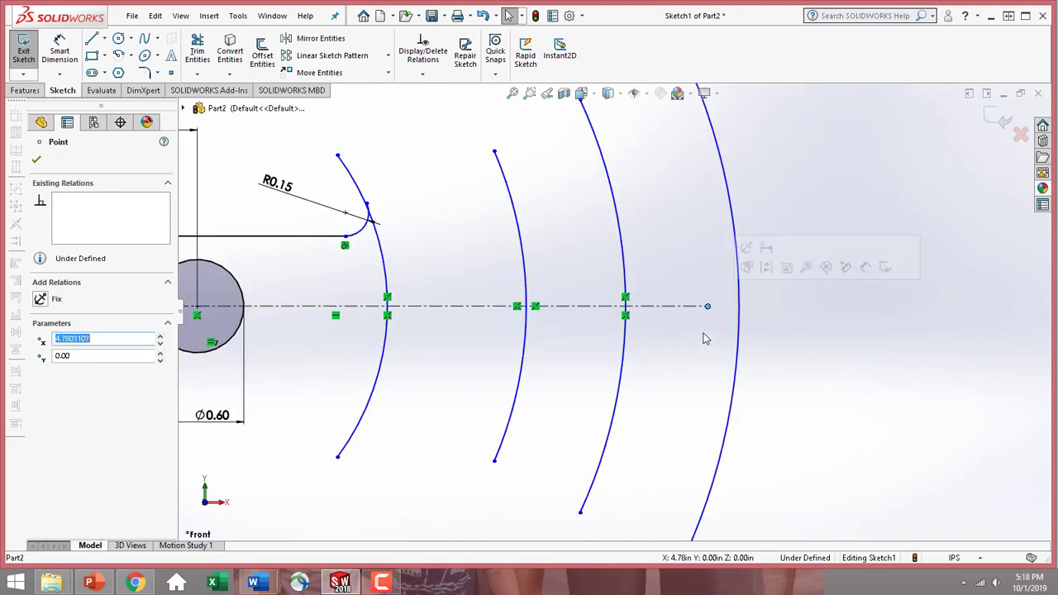
{"action": "scroll", "coordinate": [690, 324], "scroll_direction": "up", "scroll_amount": 3}
{"action": "scroll", "coordinate": [670, 311], "scroll_direction": "down", "scroll_amount": 5}
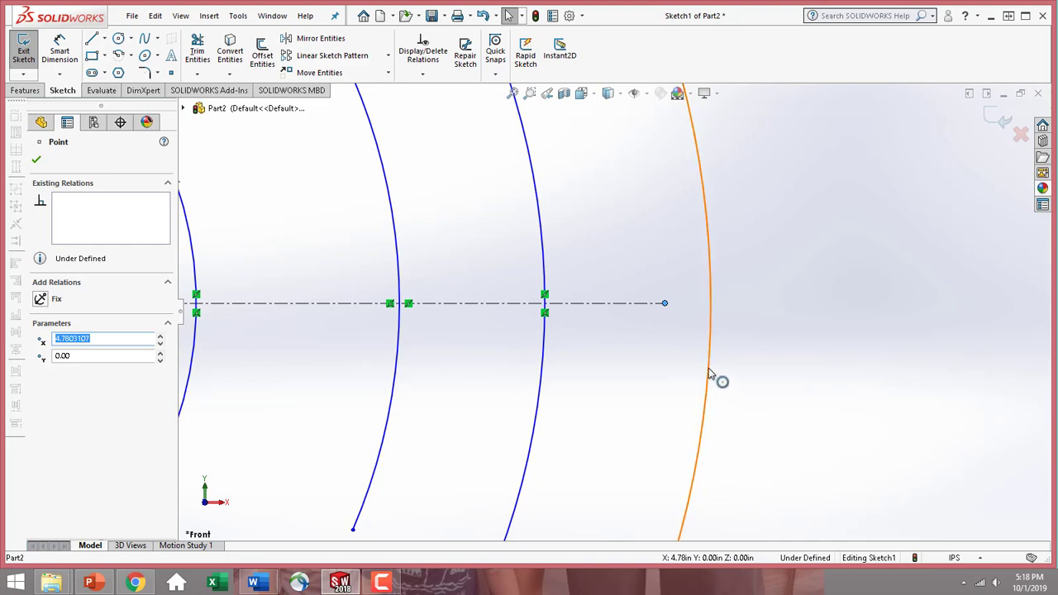
{"action": "left_click", "coordinate": [709, 436]}
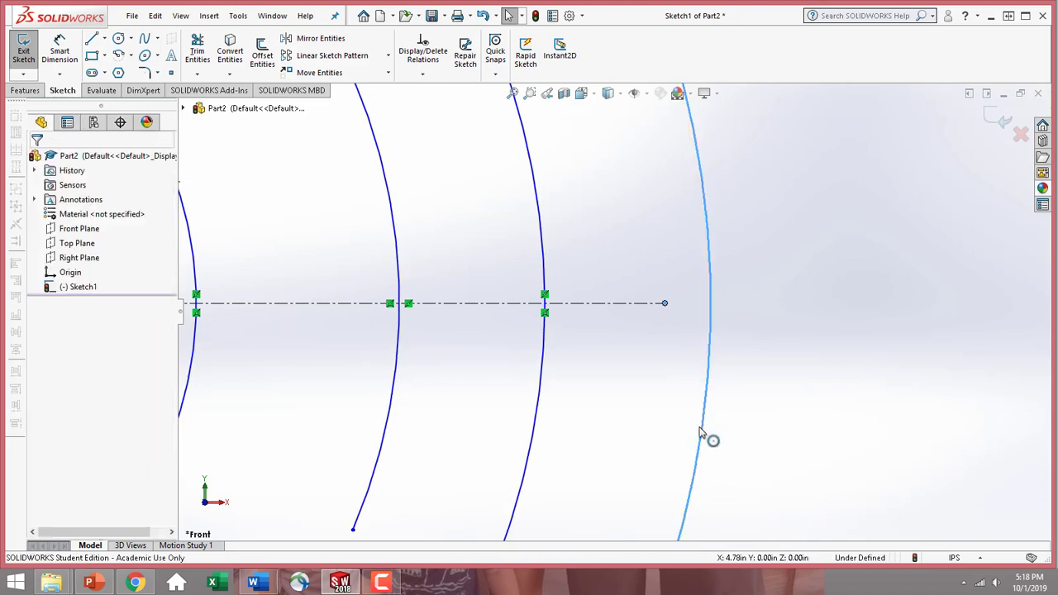
{"action": "left_click", "coordinate": [803, 390]}
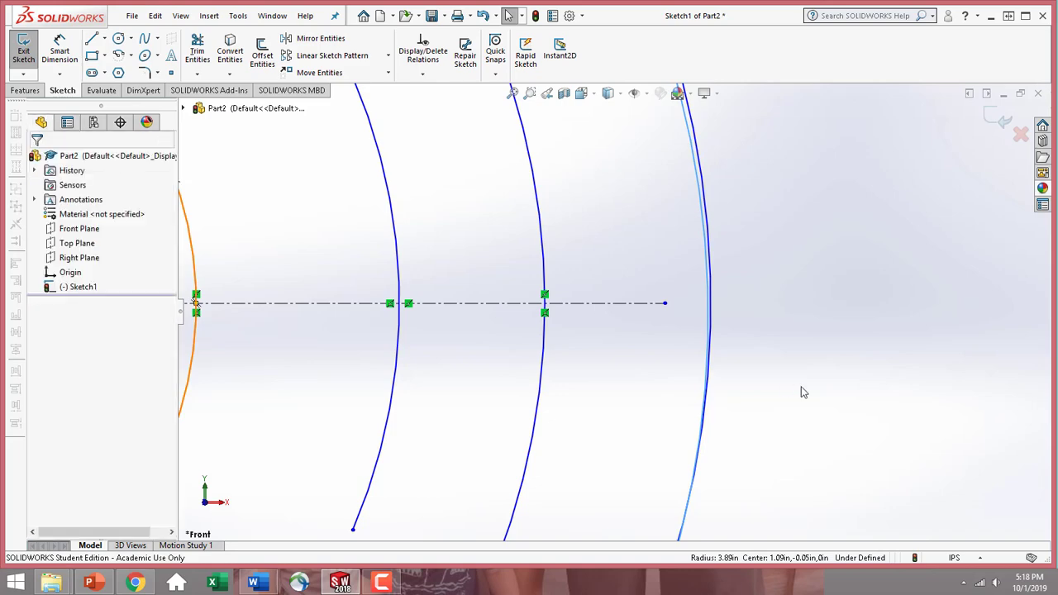
- Delete the stray duplicate arc lying just inside the outermost large arc
{"action": "scroll", "coordinate": [800, 377], "scroll_direction": "up", "scroll_amount": 3}
{"action": "scroll", "coordinate": [688, 376], "scroll_direction": "up", "scroll_amount": 3}
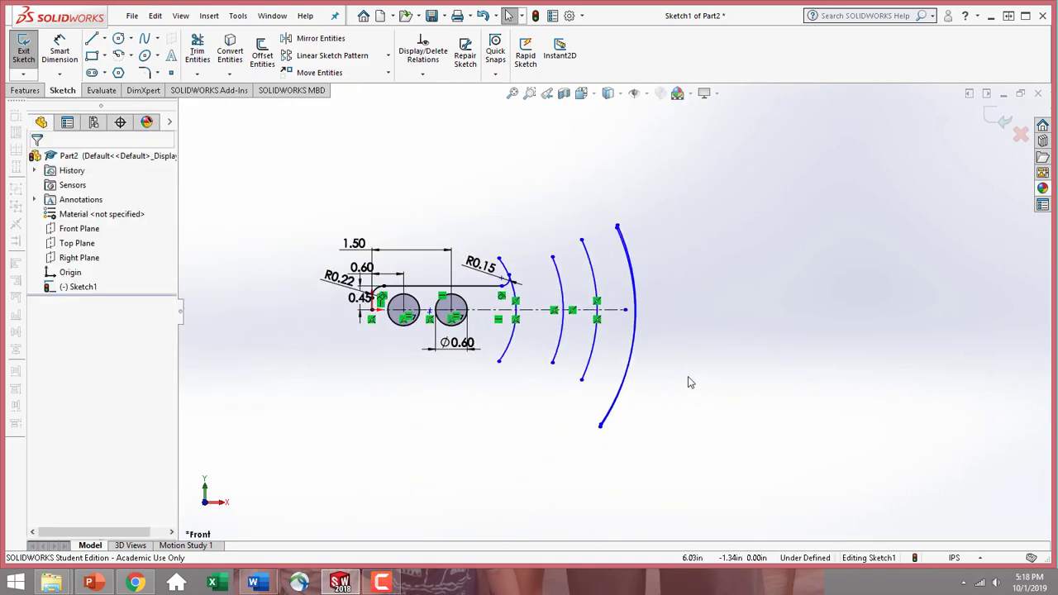
{"action": "scroll", "coordinate": [652, 323], "scroll_direction": "down", "scroll_amount": 5}
{"action": "scroll", "coordinate": [608, 236], "scroll_direction": "up", "scroll_amount": 2}
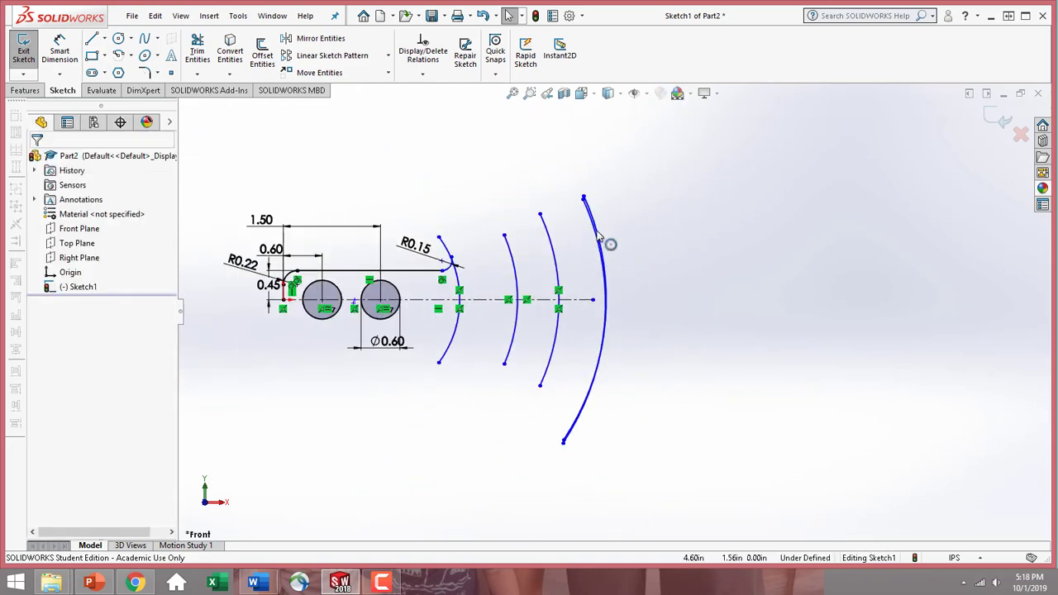
{"action": "scroll", "coordinate": [598, 250], "scroll_direction": "down", "scroll_amount": 5}
{"action": "left_click", "coordinate": [596, 244]}
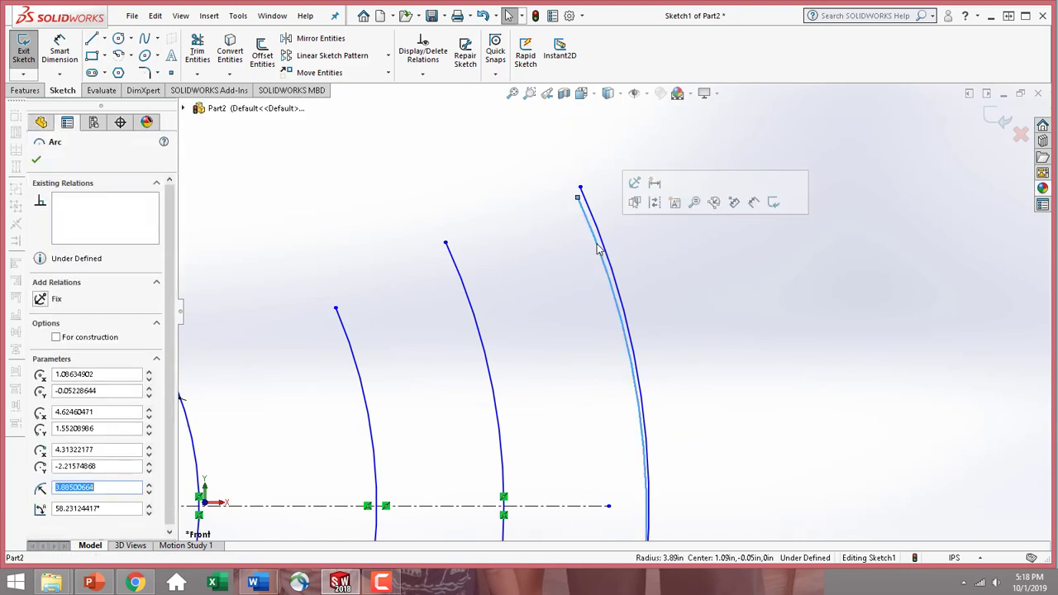
{"action": "key", "text": "Escape"}
{"action": "scroll", "coordinate": [672, 330], "scroll_direction": "up", "scroll_amount": 2}
{"action": "scroll", "coordinate": [652, 417], "scroll_direction": "up", "scroll_amount": 3}
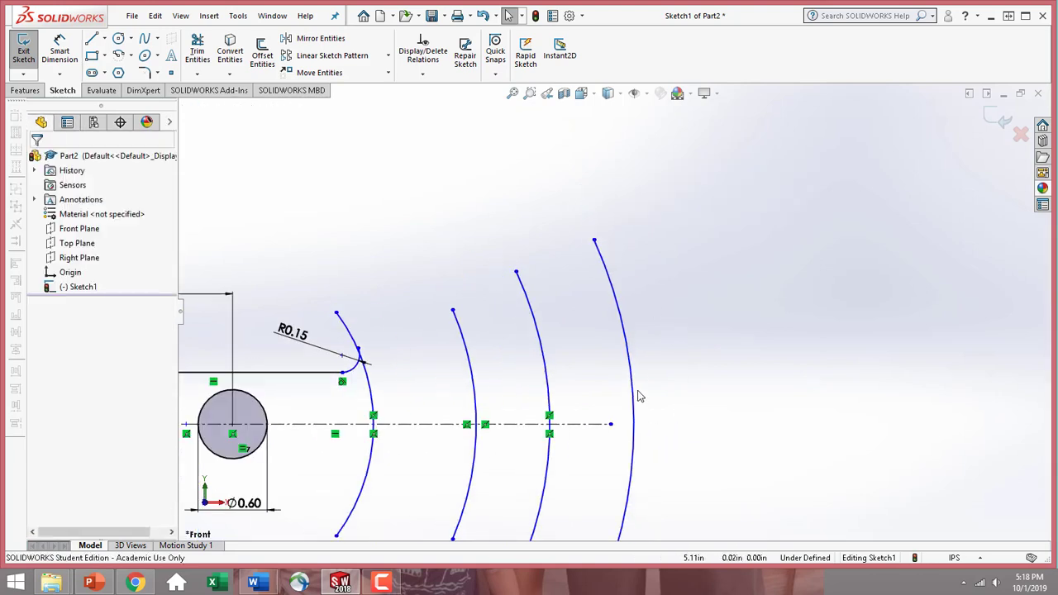
- Make the midpoint of the outermost large arc coincident with the centerline's free endpoint
{"action": "scroll", "coordinate": [637, 429], "scroll_direction": "down", "scroll_amount": 3}
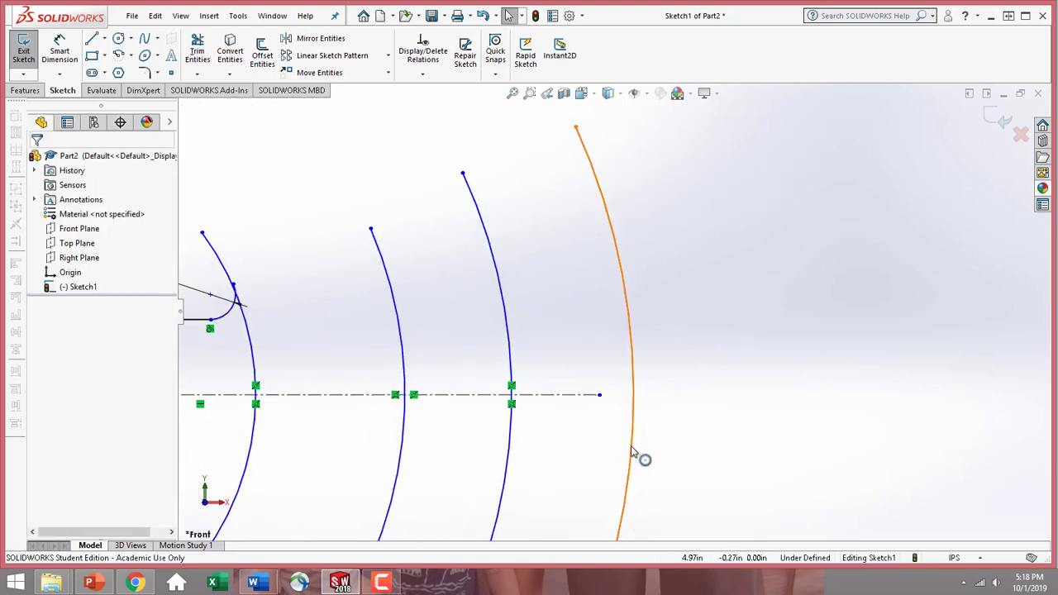
{"action": "left_click", "coordinate": [631, 452]}
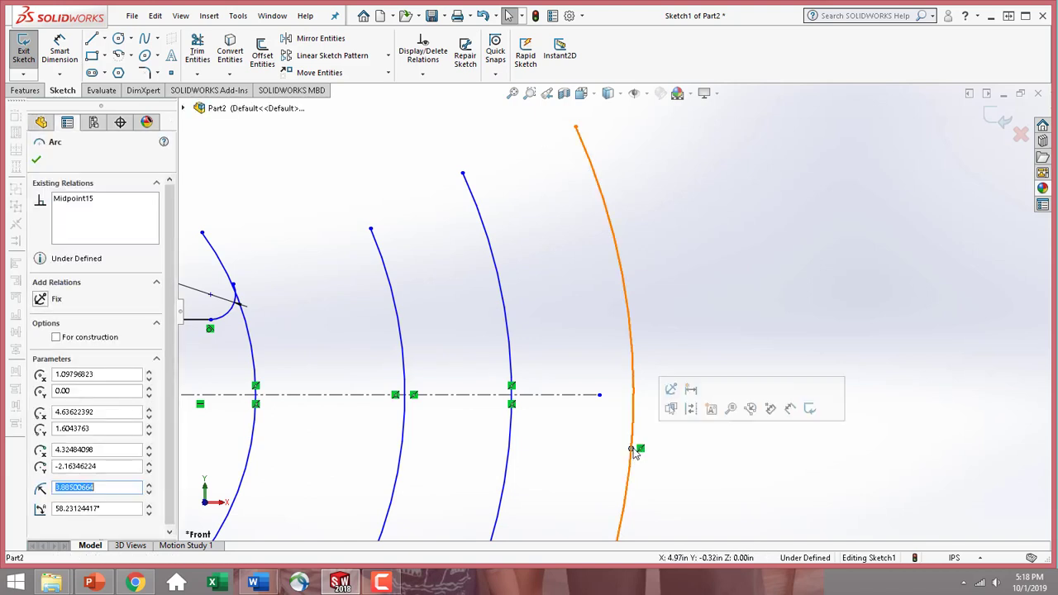
{"action": "left_click_drag", "start_coordinate": [601, 400], "coordinate": [633, 394]}
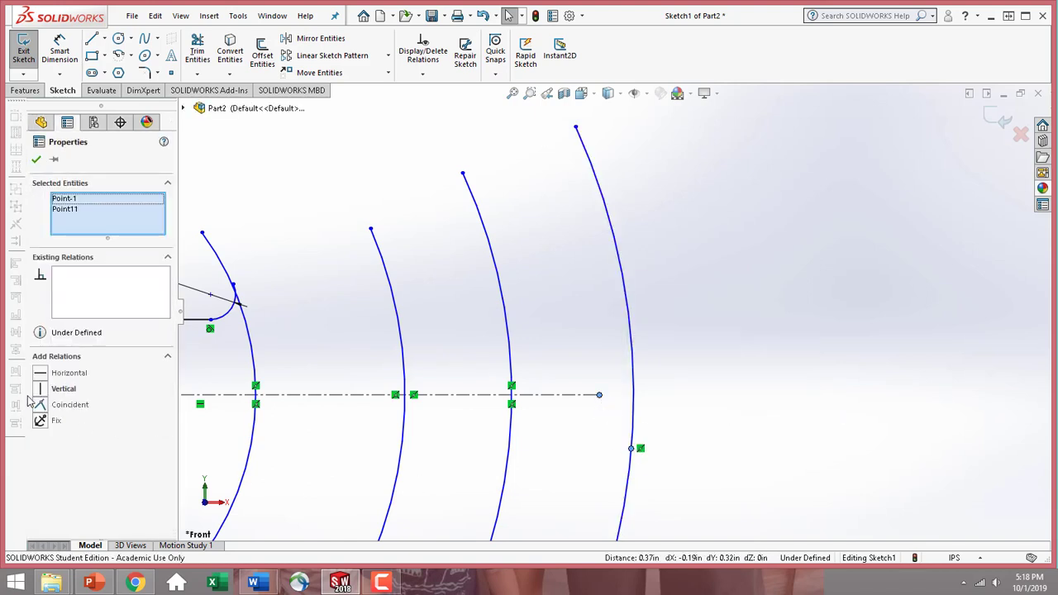
{"action": "left_click", "coordinate": [35, 160]}
{"action": "key", "text": "f"}
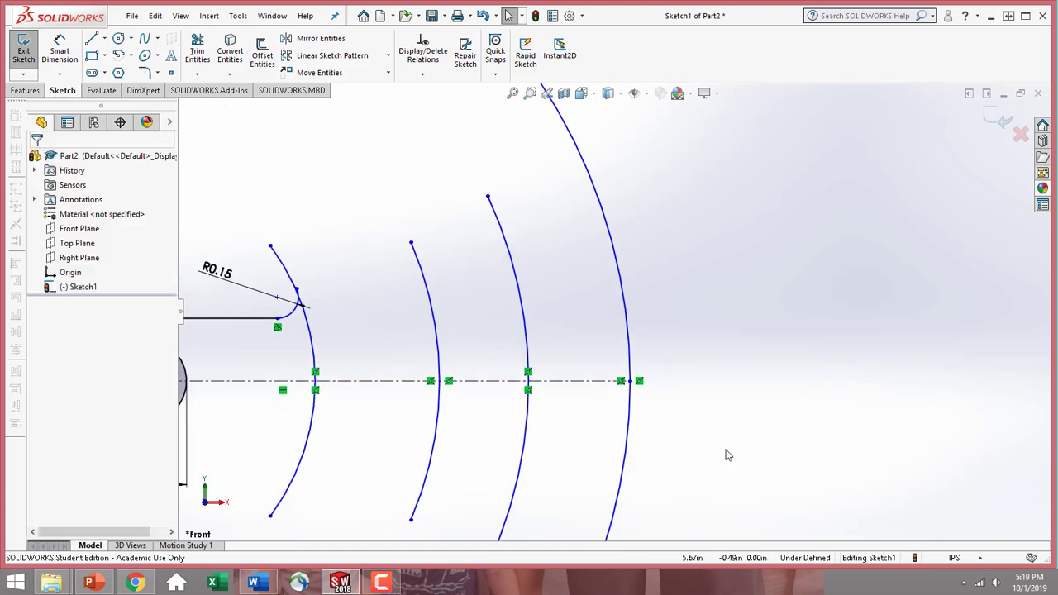
- Attach the free endpoint of the R0.15 arc to the innermost large arc with a coincident relation
{"action": "key", "text": "z"}
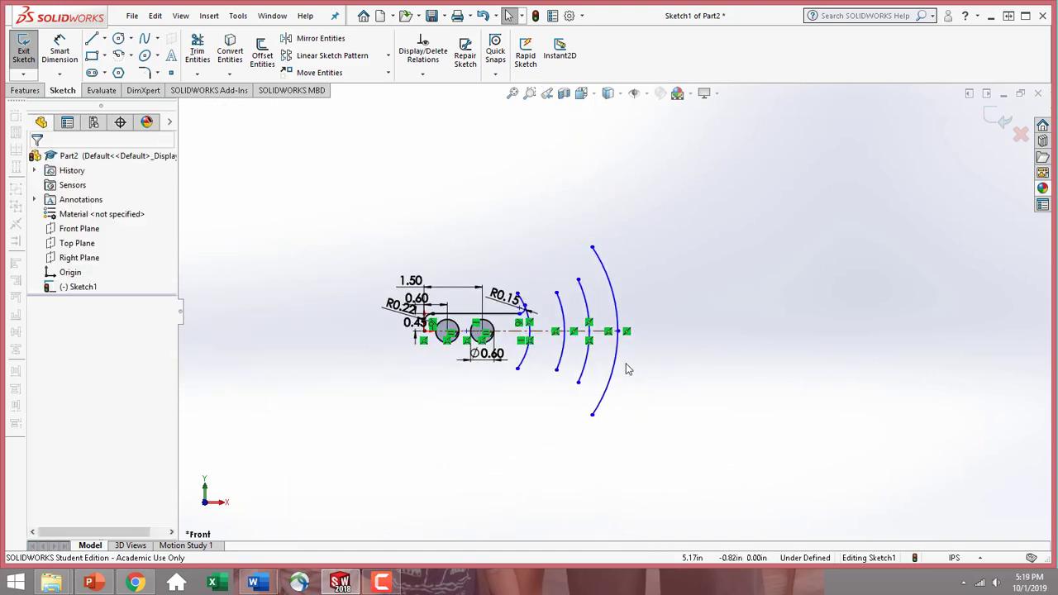
{"action": "scroll", "coordinate": [552, 352], "scroll_direction": "down", "scroll_amount": 3}
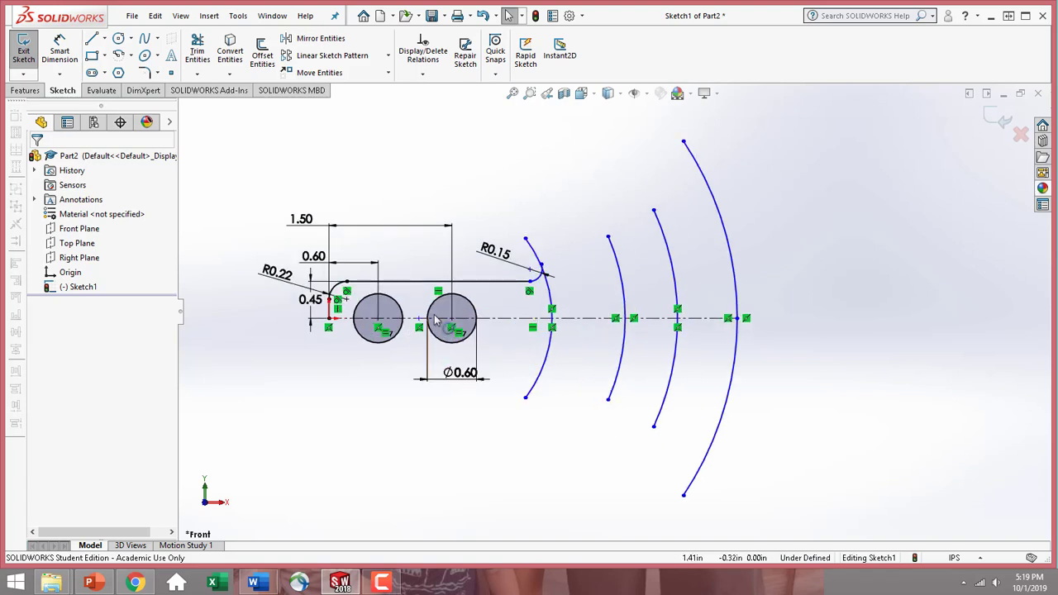
{"action": "scroll", "coordinate": [560, 243], "scroll_direction": "down", "scroll_amount": 3}
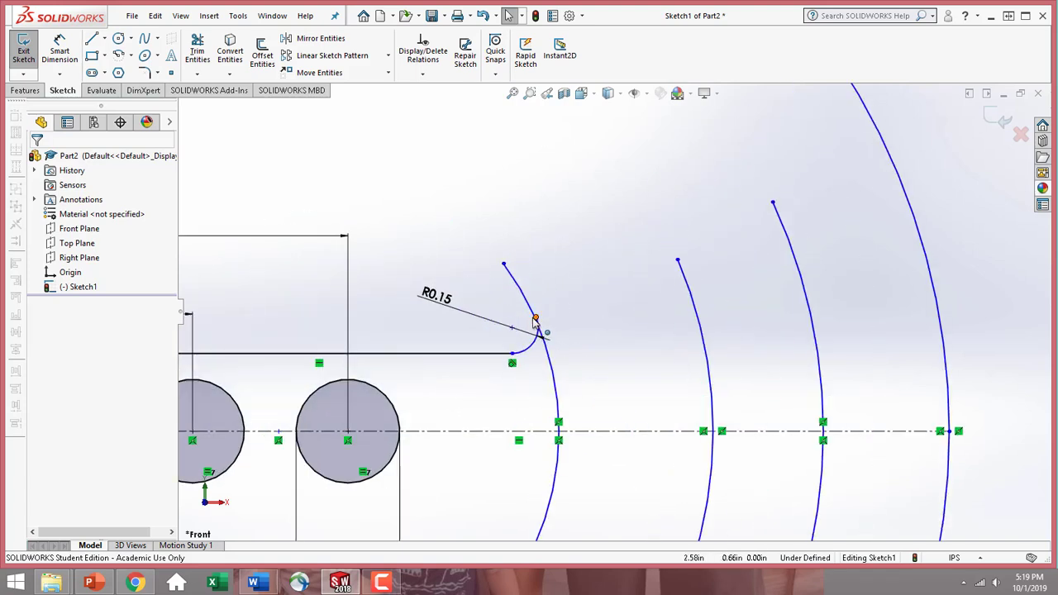
{"action": "left_click_drag", "start_coordinate": [536, 319], "coordinate": [524, 322]}
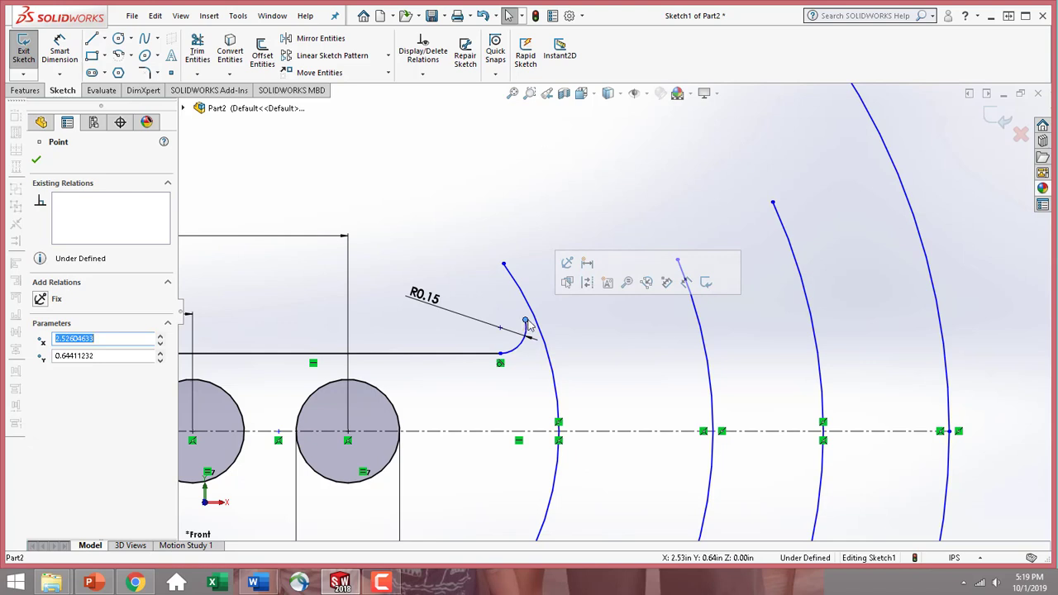
{"action": "left_click_drag", "start_coordinate": [526, 323], "coordinate": [533, 313]}
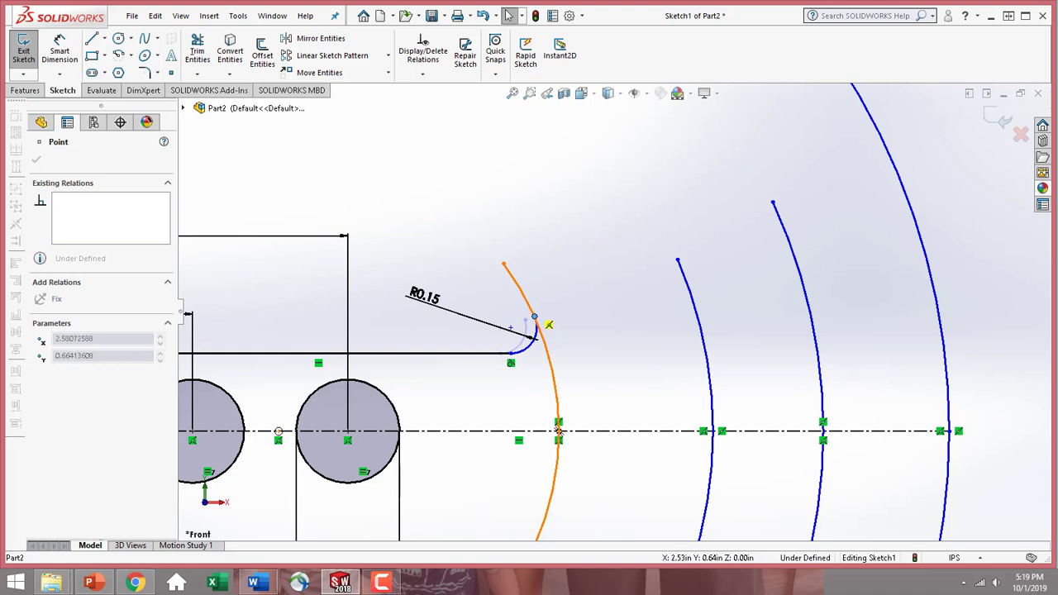
{"action": "left_click_drag", "start_coordinate": [534, 316], "coordinate": [534, 317]}
{"action": "left_click", "coordinate": [533, 250]}
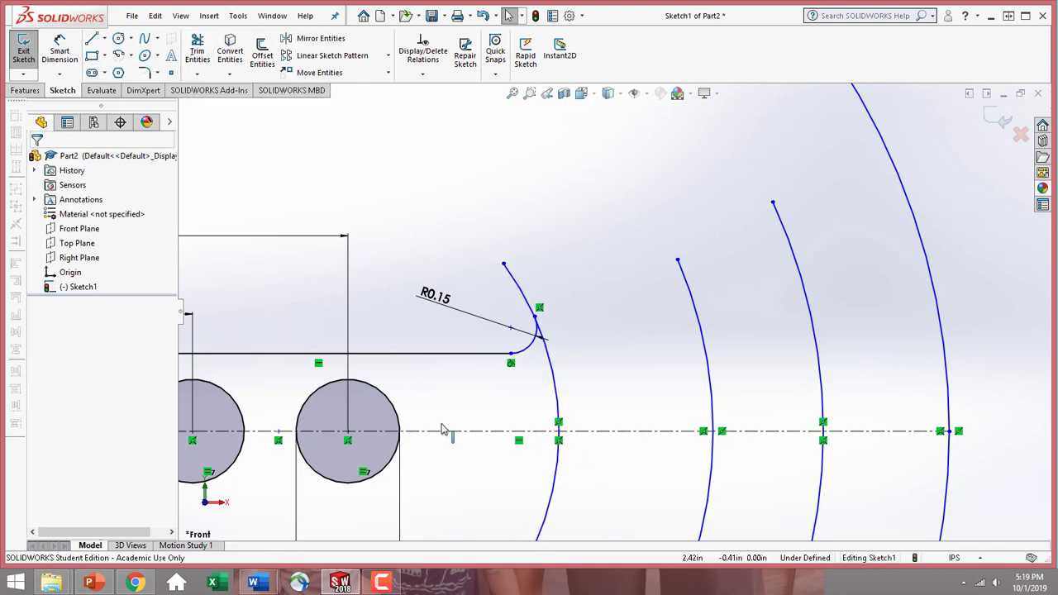
- Power trim the segment of the innermost large arc between the R0.15 arc and the centerline
{"action": "left_click", "coordinate": [206, 77]}
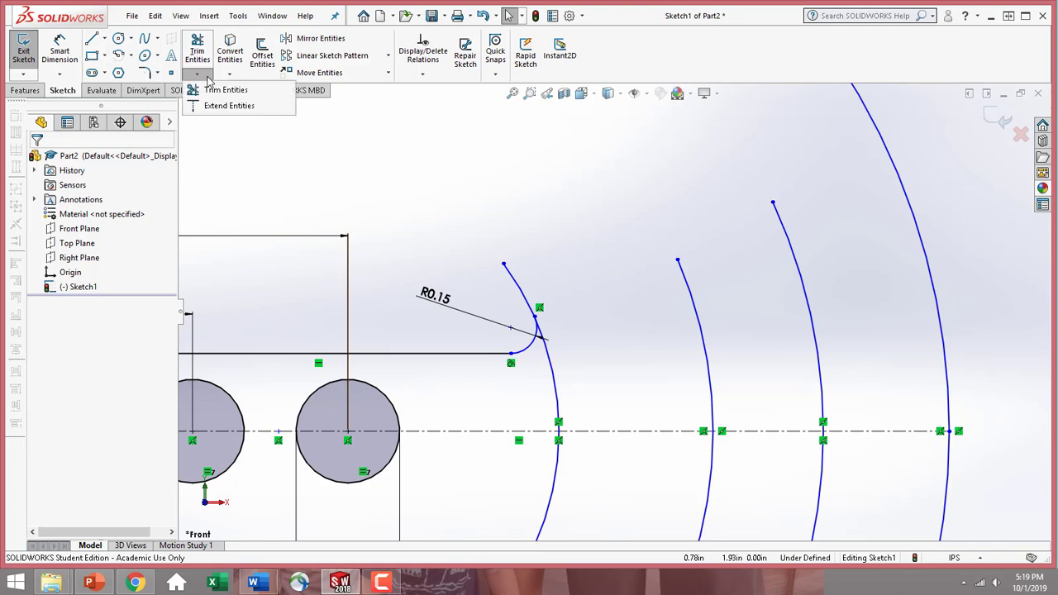
{"action": "left_click", "coordinate": [222, 89]}
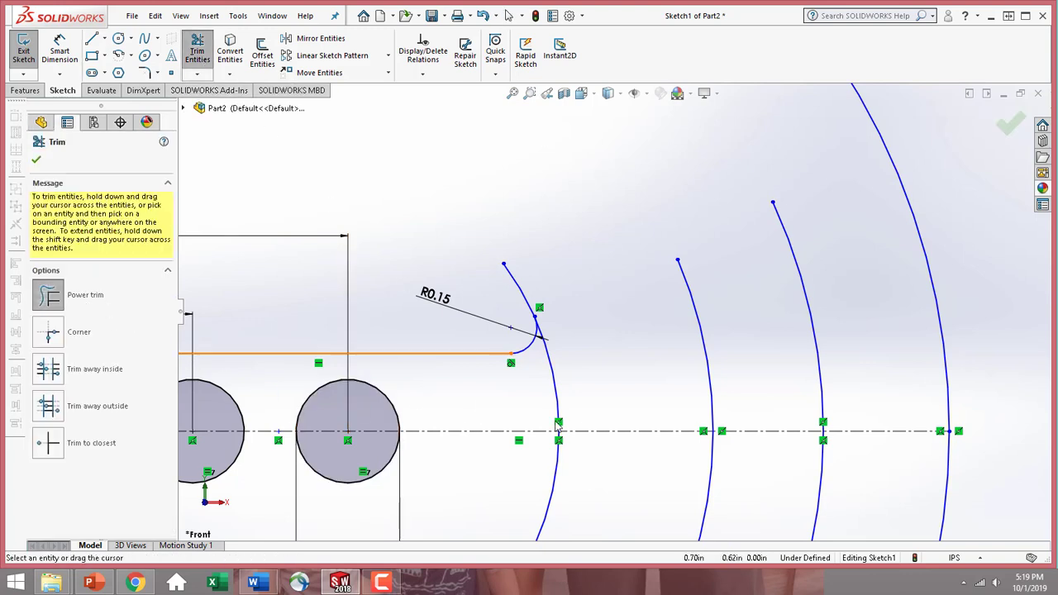
{"action": "left_click_drag", "start_coordinate": [549, 397], "coordinate": [588, 391]}
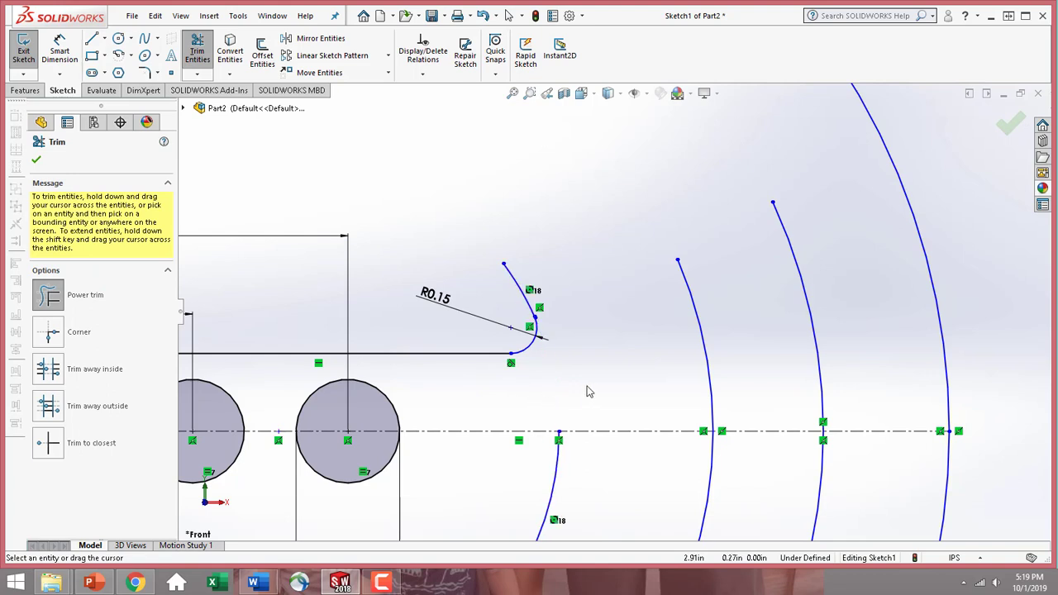
{"action": "left_click", "coordinate": [36, 160]}
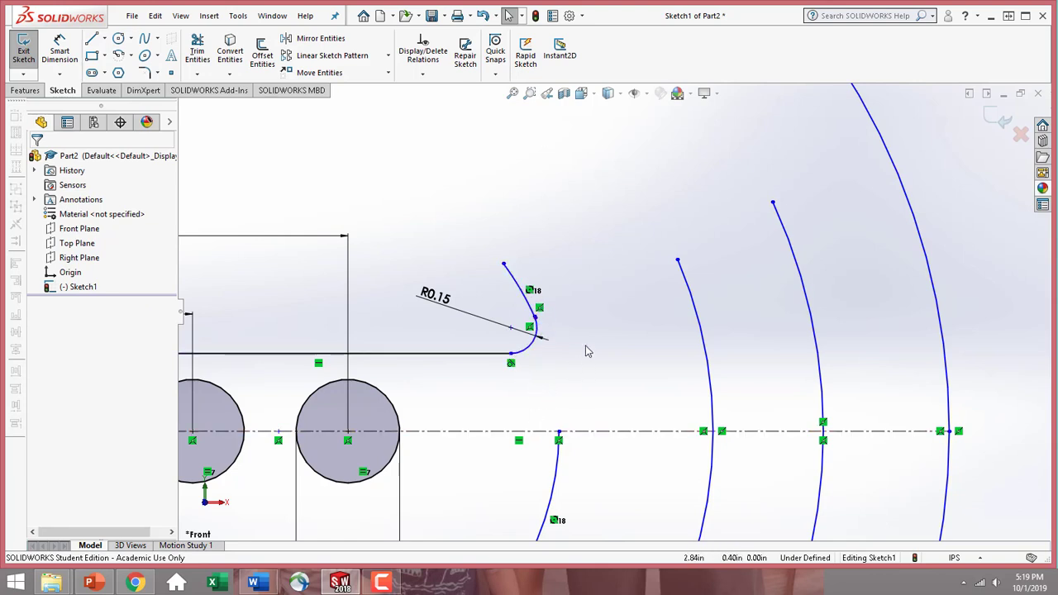
- Merge the R0.15 arc's free endpoint with the lower end of the trimmed arc's upper segment
{"action": "scroll", "coordinate": [556, 361], "scroll_direction": "down", "scroll_amount": 3}
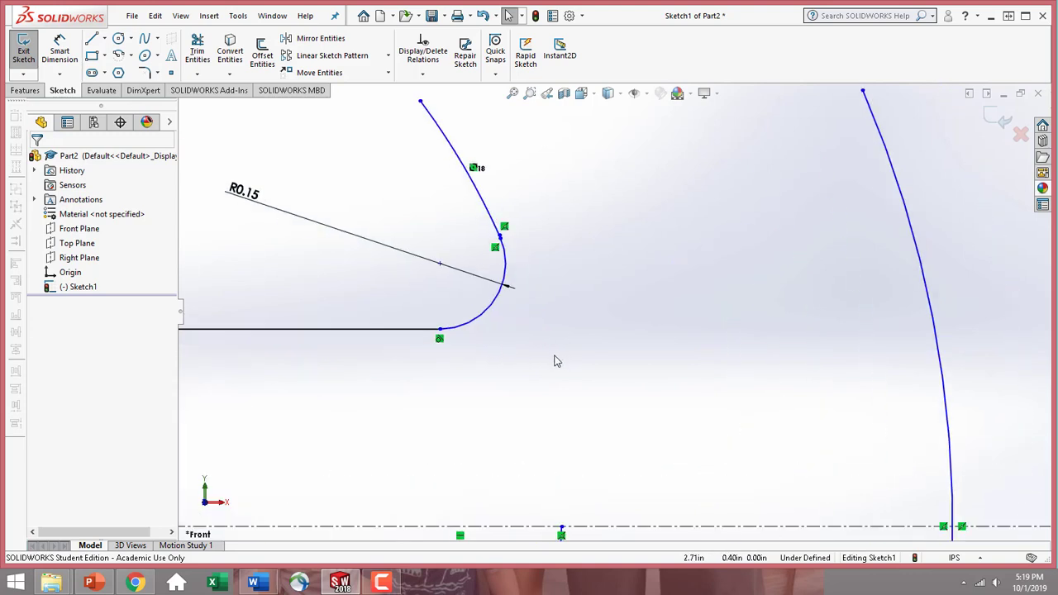
{"action": "scroll", "coordinate": [476, 198], "scroll_direction": "down", "scroll_amount": 5}
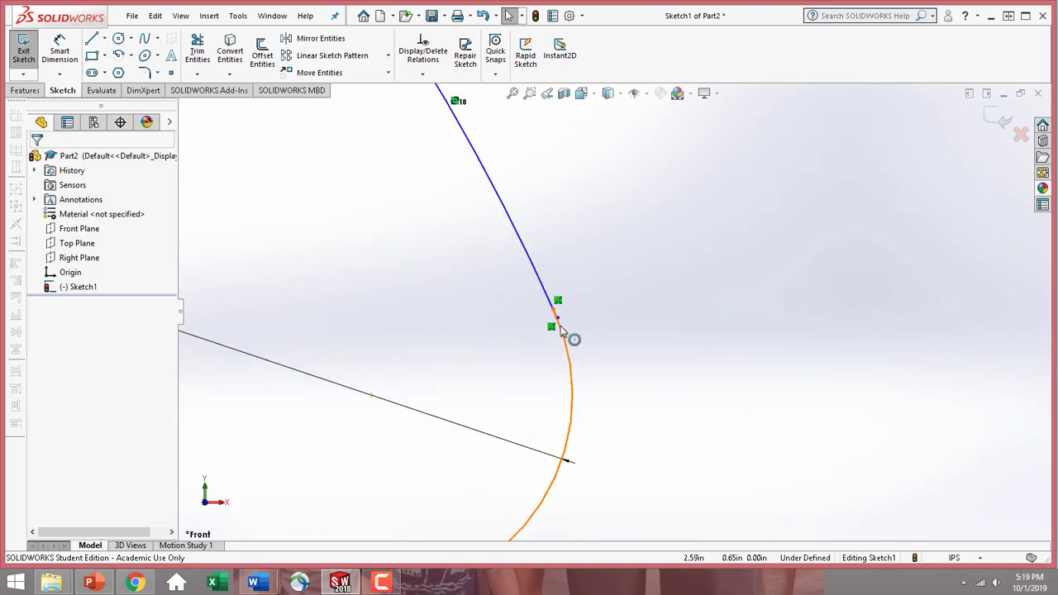
{"action": "scroll", "coordinate": [555, 314], "scroll_direction": "down", "scroll_amount": 2}
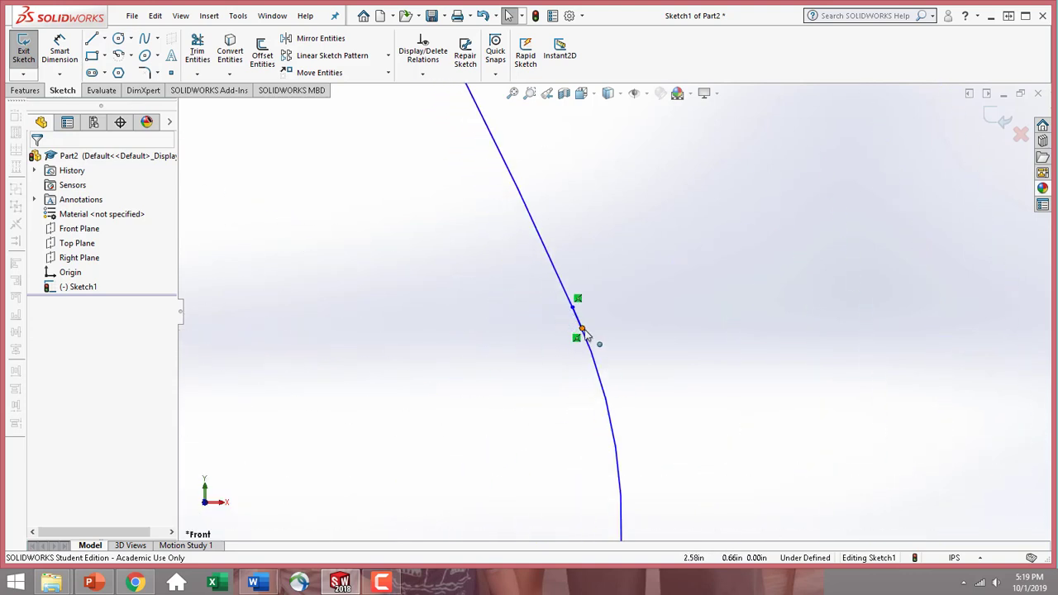
{"action": "mouse_move", "coordinate": [583, 331]}
{"action": "left_mouse_down"}
{"action": "mouse_move", "coordinate": [593, 317]}
{"action": "mouse_move", "coordinate": [598, 335]}
{"action": "mouse_move", "coordinate": [586, 314]}
{"action": "mouse_move", "coordinate": [594, 302]}
{"action": "left_mouse_up"}
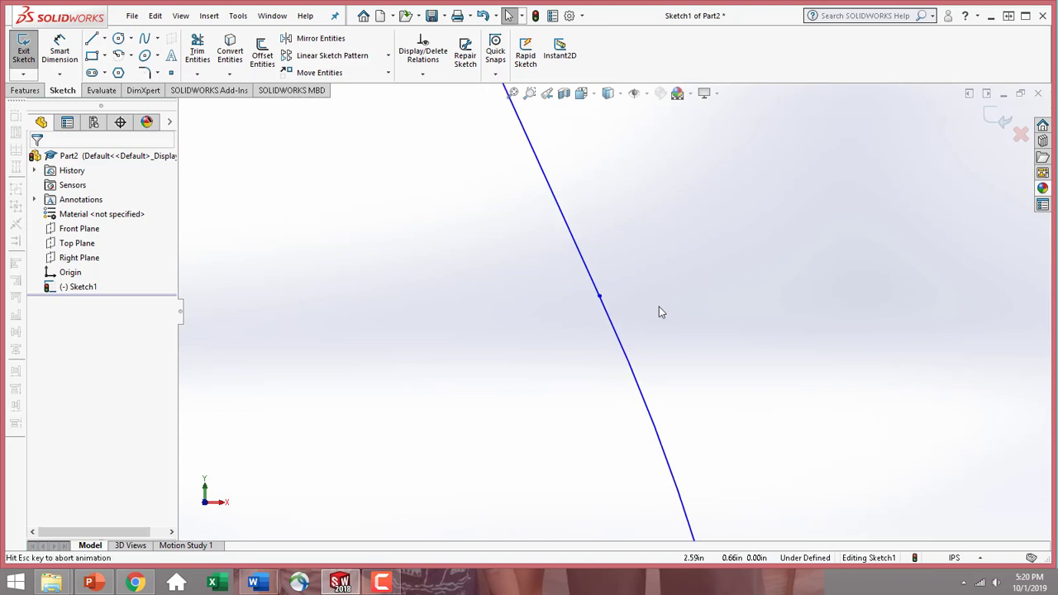
- Add a tangent relation between the R0.15 arc and the upper segment of the trimmed arc
{"action": "key", "text": "f"}
{"action": "scroll", "coordinate": [652, 241], "scroll_direction": "down", "scroll_amount": 5}
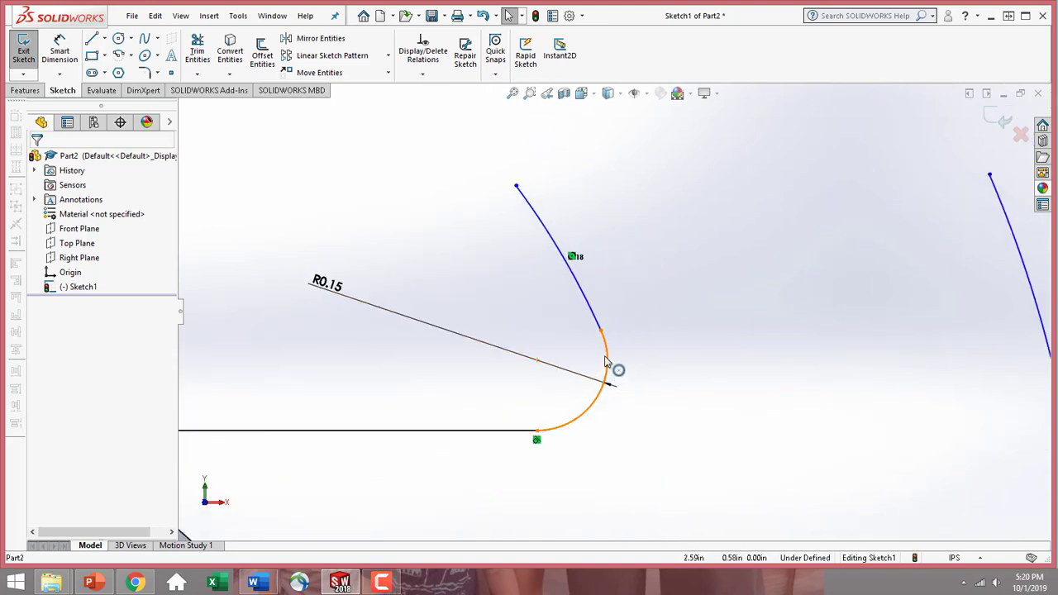
{"action": "left_click", "coordinate": [592, 318]}
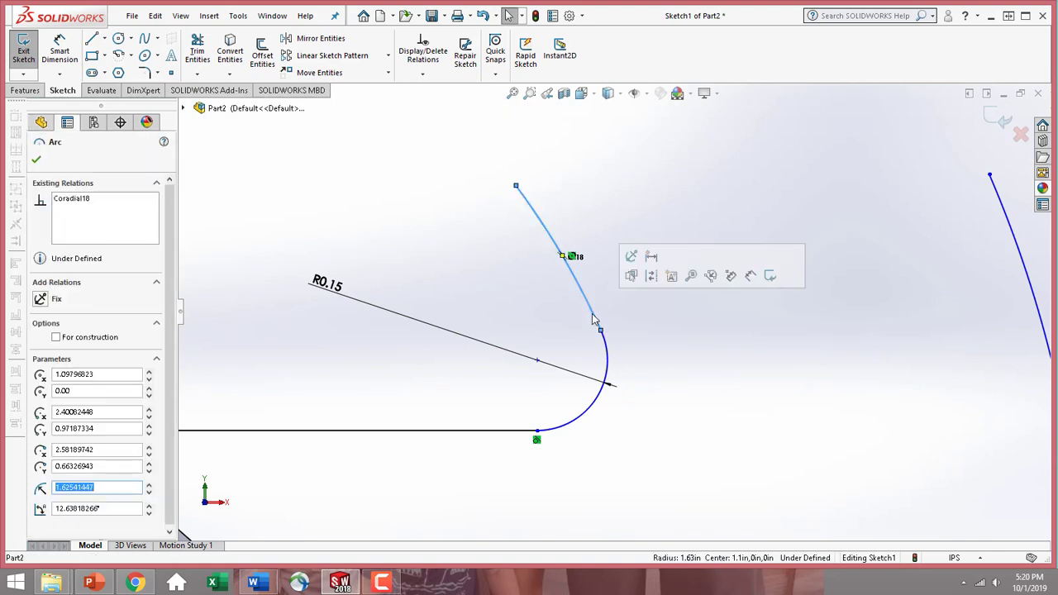
{"action": "left_click", "coordinate": [612, 368], "text": "ctrl"}
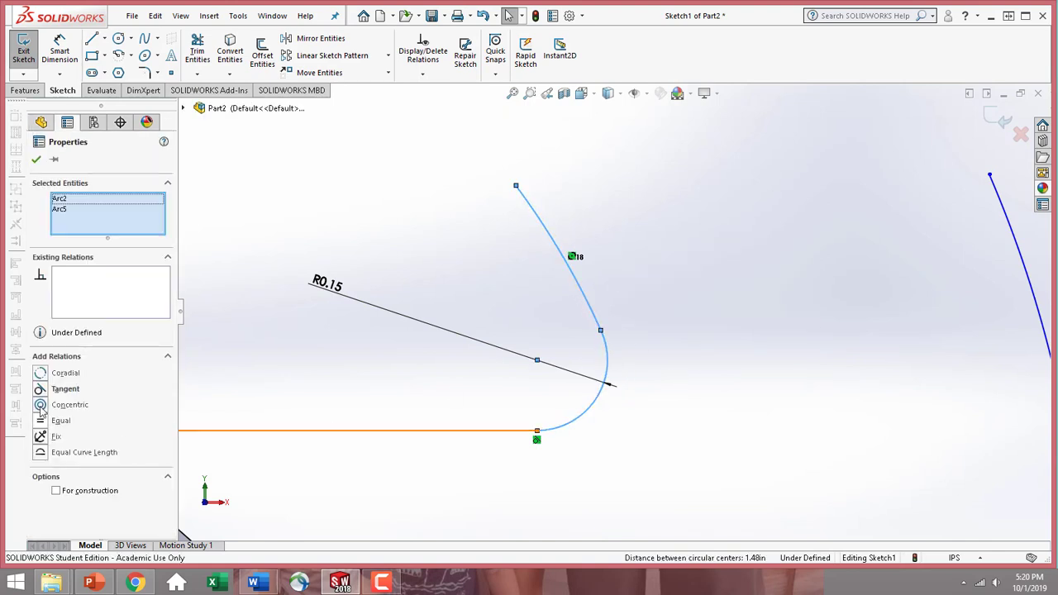
{"action": "left_click", "coordinate": [66, 389]}
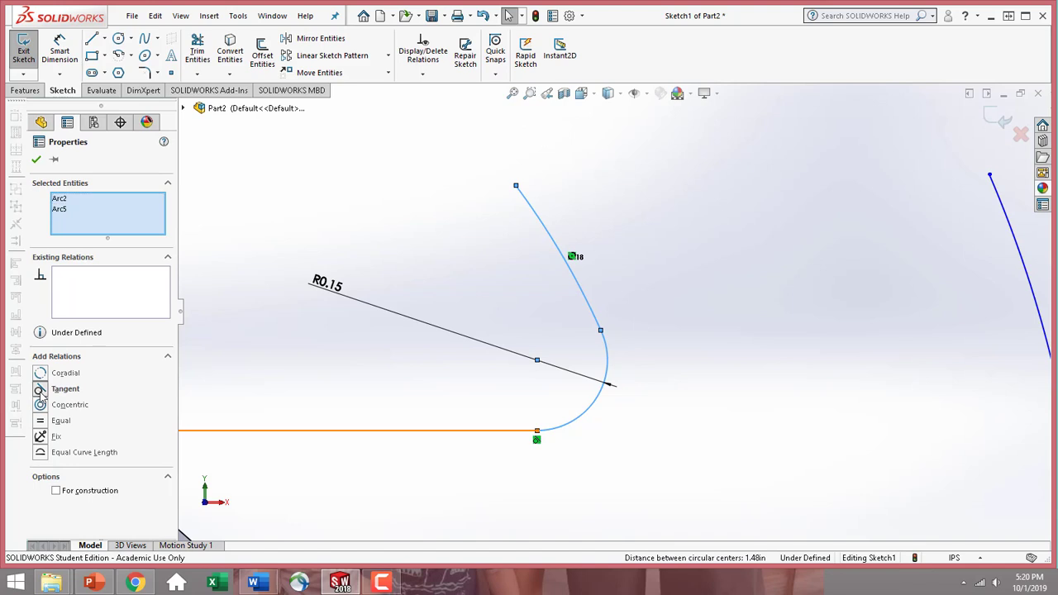
{"action": "left_click", "coordinate": [36, 162]}
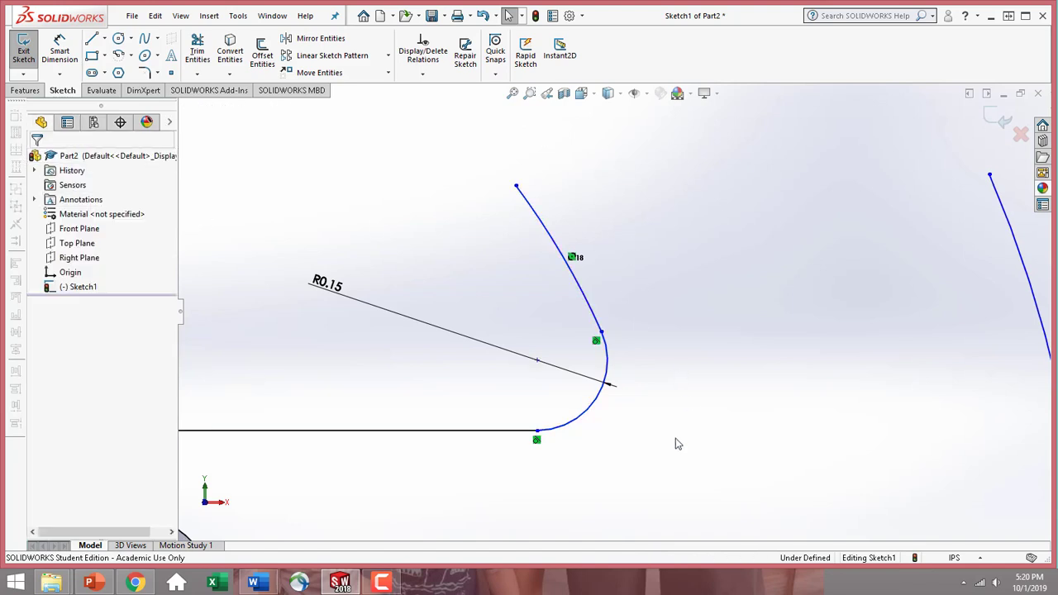
{"action": "key", "text": "f"}
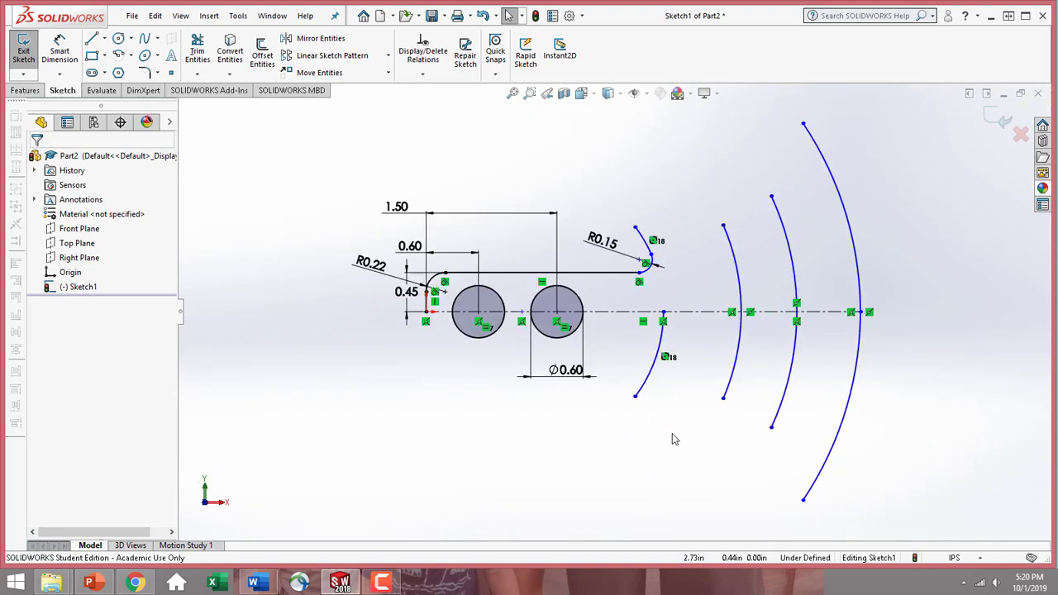
- Dimension the upper segment of the innermost large arc with a radius of 1.58 in
{"action": "scroll", "coordinate": [901, 259], "scroll_direction": "down", "scroll_amount": 2}
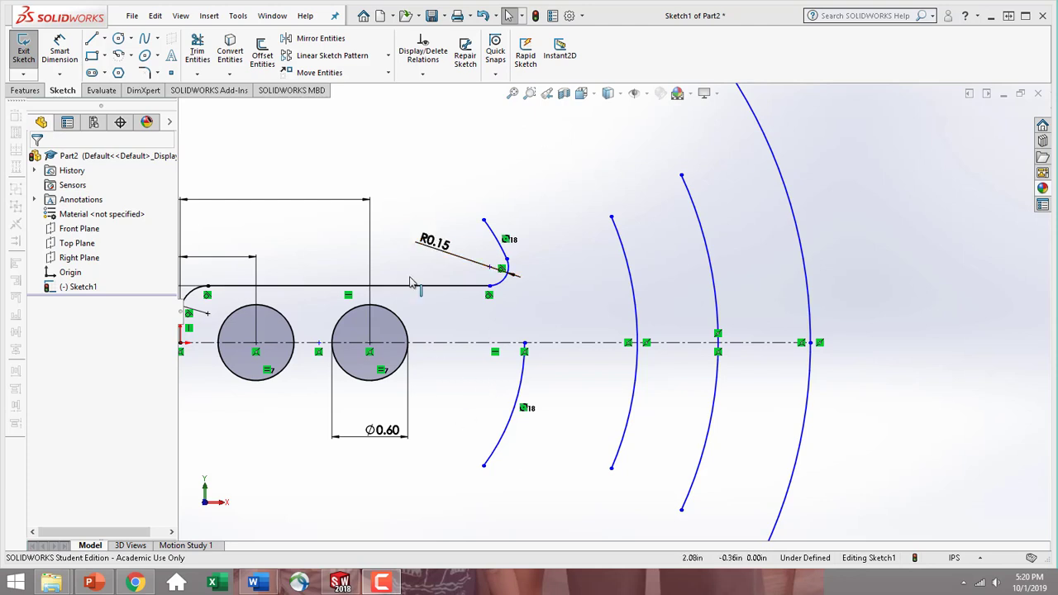
{"action": "left_click", "coordinate": [387, 167]}
{"action": "scroll", "coordinate": [427, 185], "scroll_direction": "up", "scroll_amount": 5}
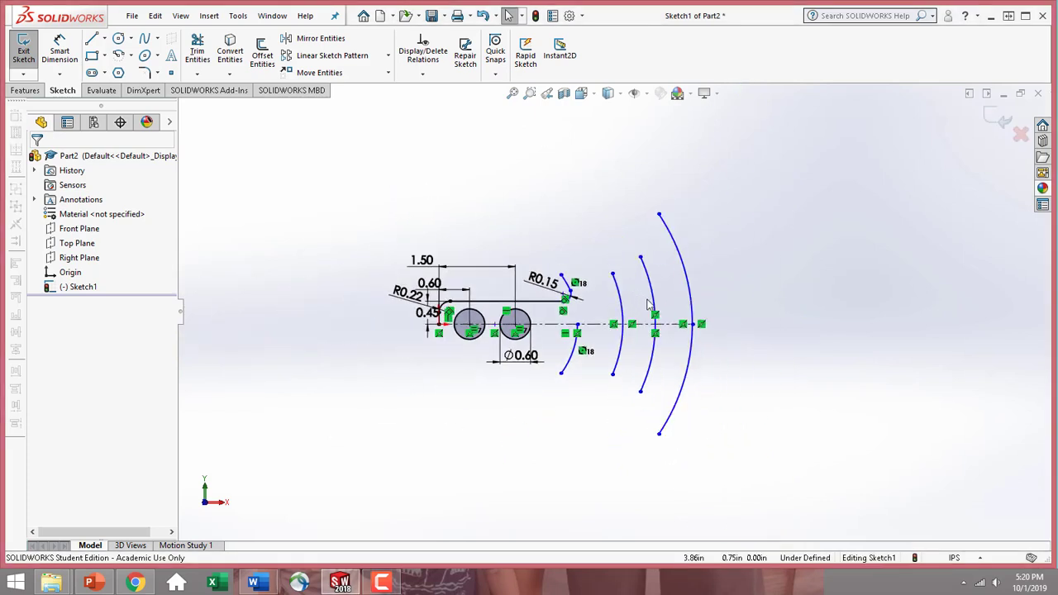
{"action": "scroll", "coordinate": [447, 190], "scroll_direction": "down", "scroll_amount": 2}
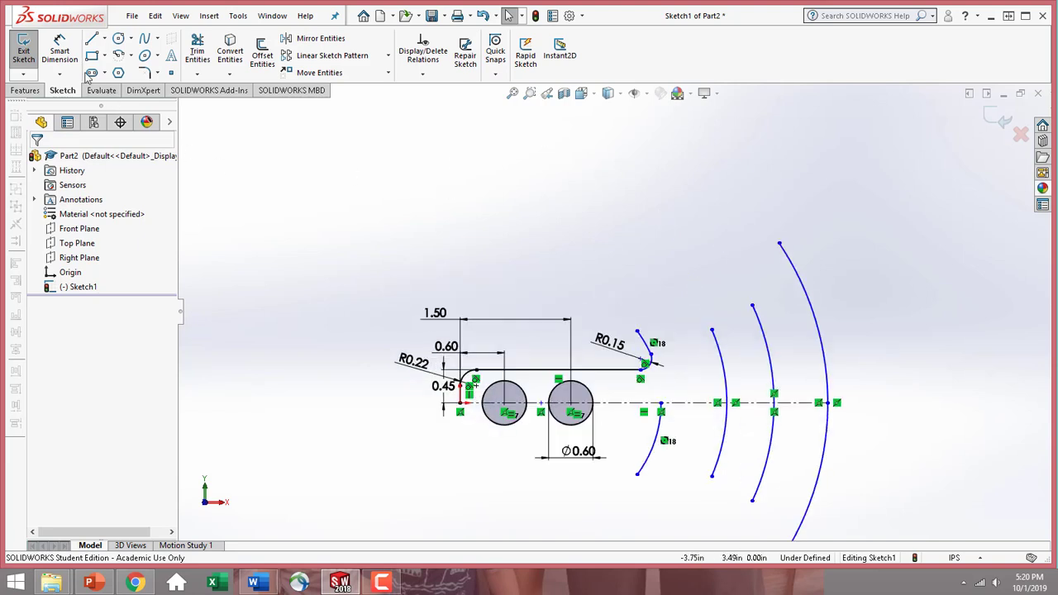
{"action": "left_click", "coordinate": [59, 51]}
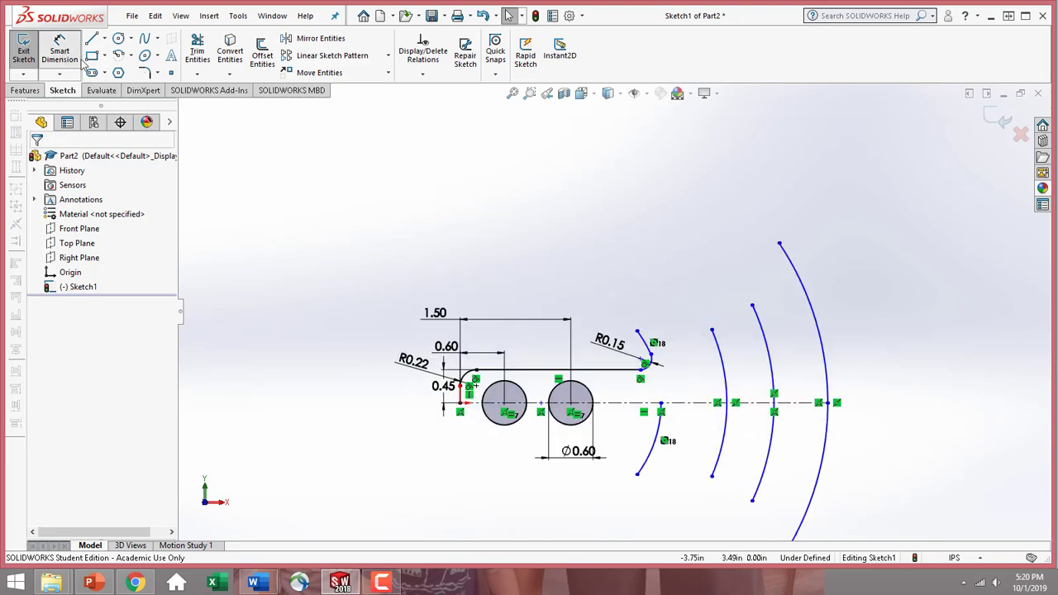
{"action": "left_click", "coordinate": [643, 343]}
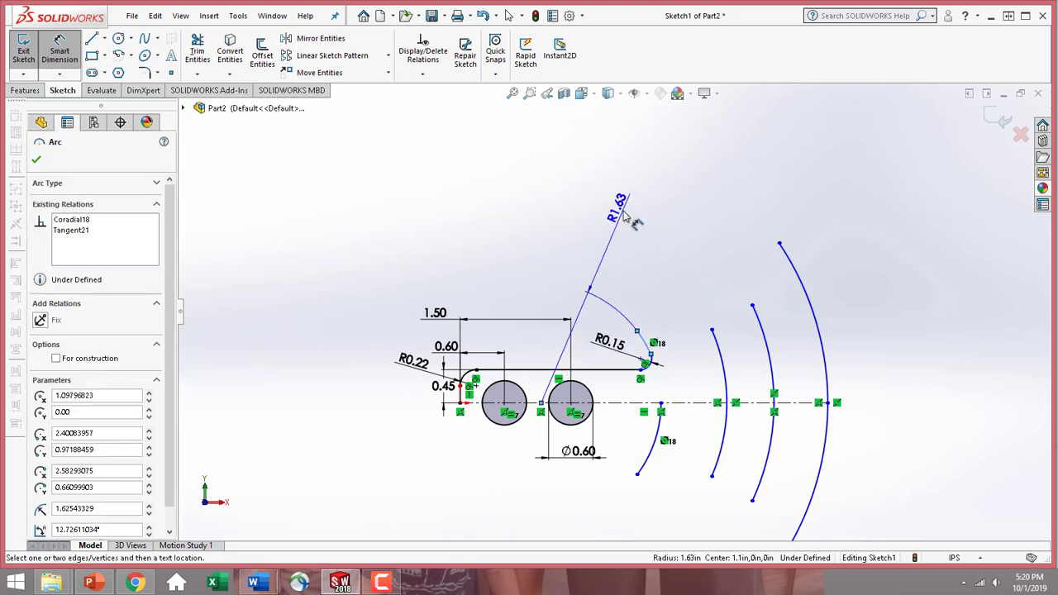
{"action": "left_click", "coordinate": [626, 217]}
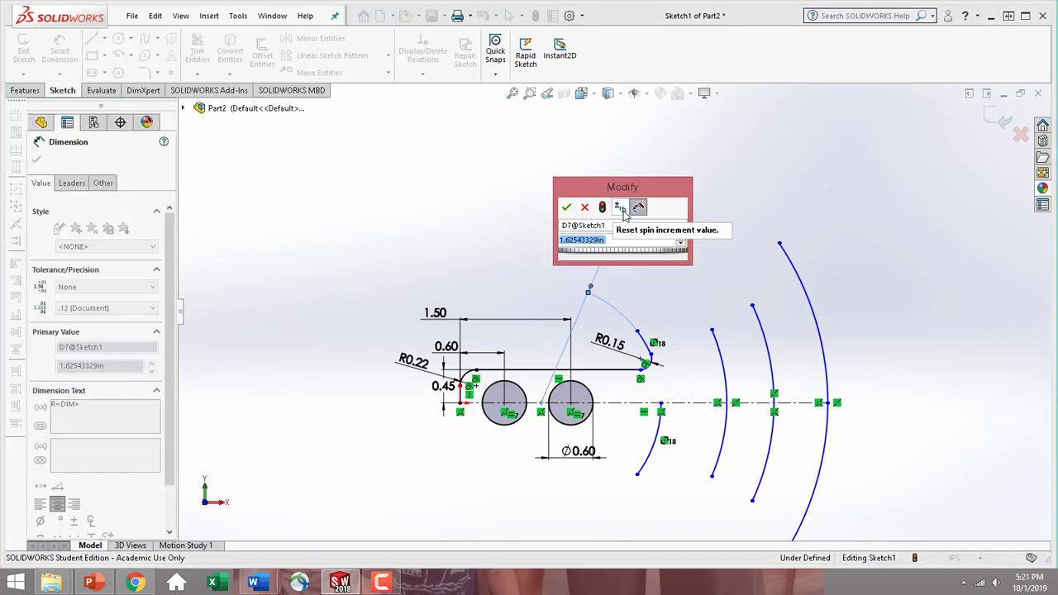
{"action": "type", "text": "1.58"}
{"action": "key", "text": "Return"}
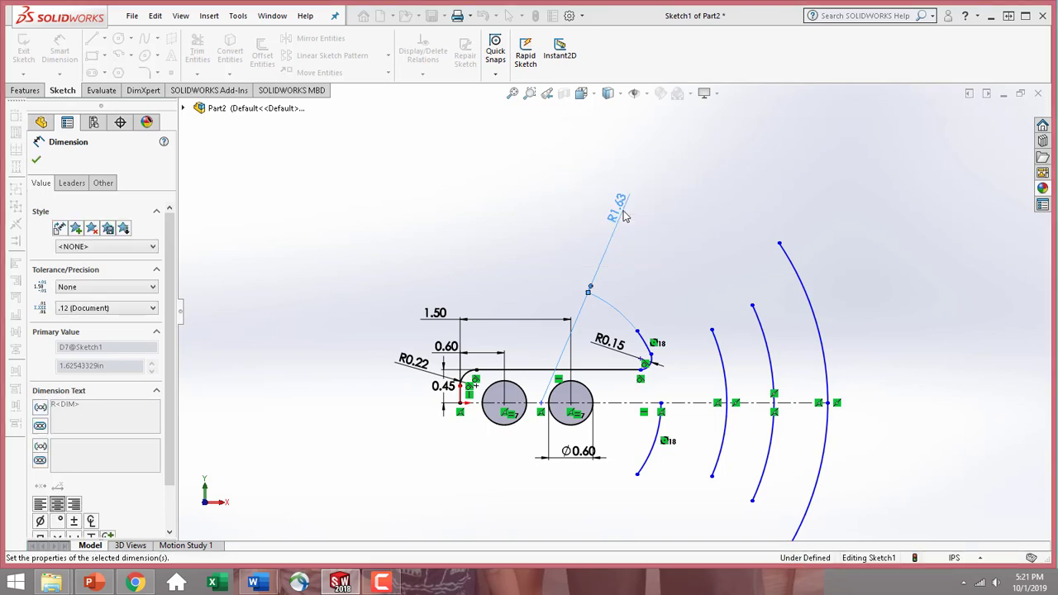
- Dimension the second large arc from the inside with a radius of 1.88 in
{"action": "left_click", "coordinate": [721, 360]}
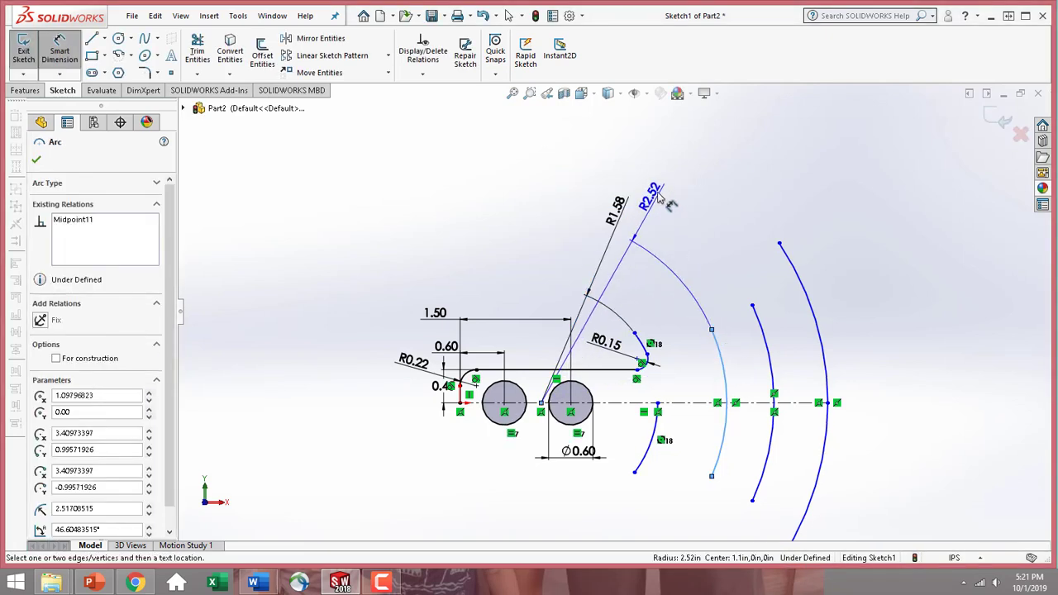
{"action": "left_click", "coordinate": [661, 190]}
{"action": "type", "text": "1.88"}
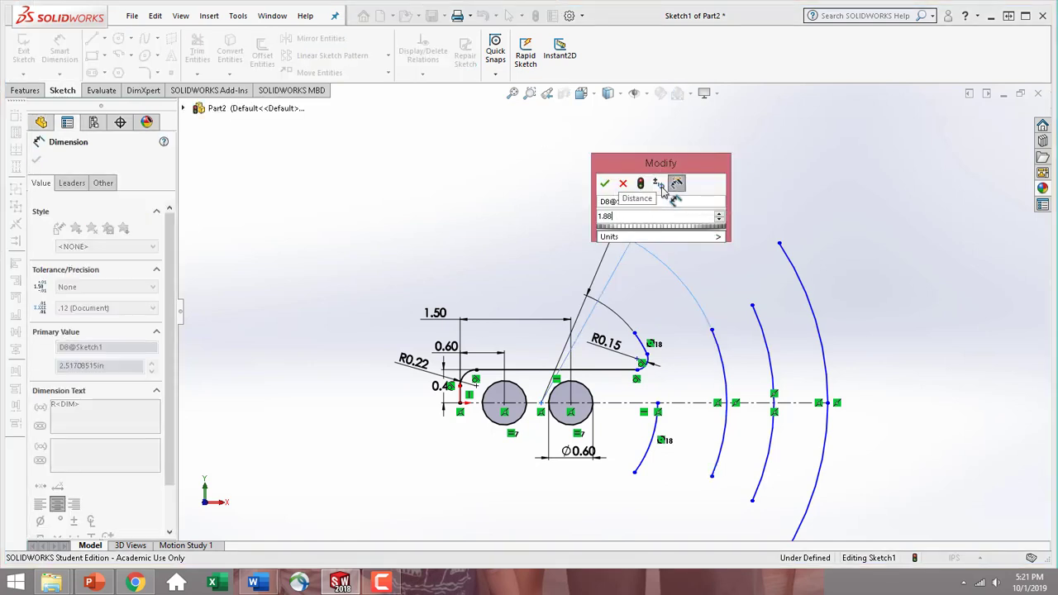
{"action": "key", "text": "Return"}
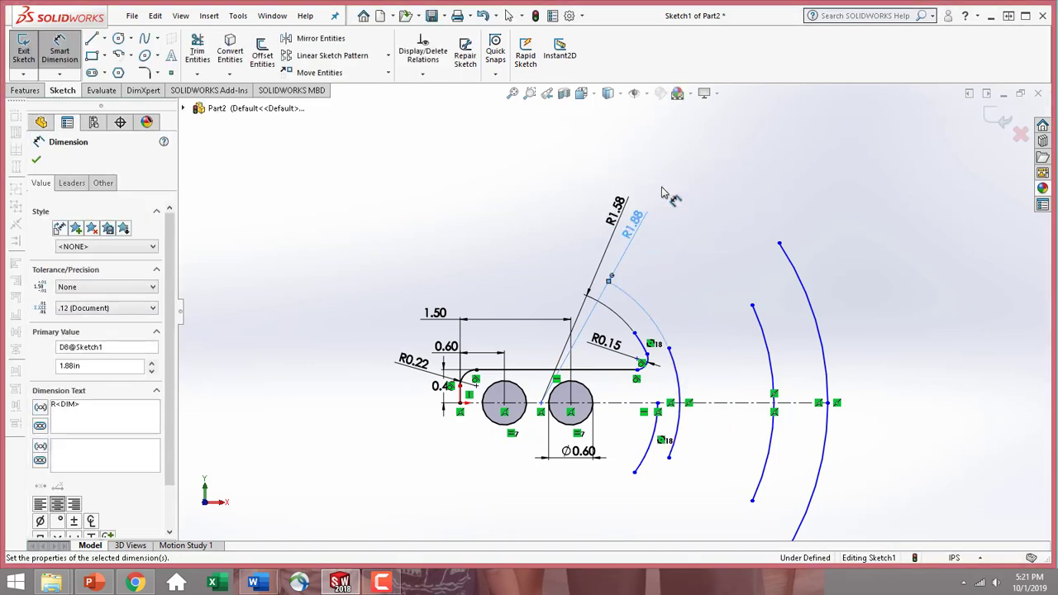
- Dimension the third large arc from the inside with a radius of 2.7 in
{"action": "left_click", "coordinate": [757, 310]}
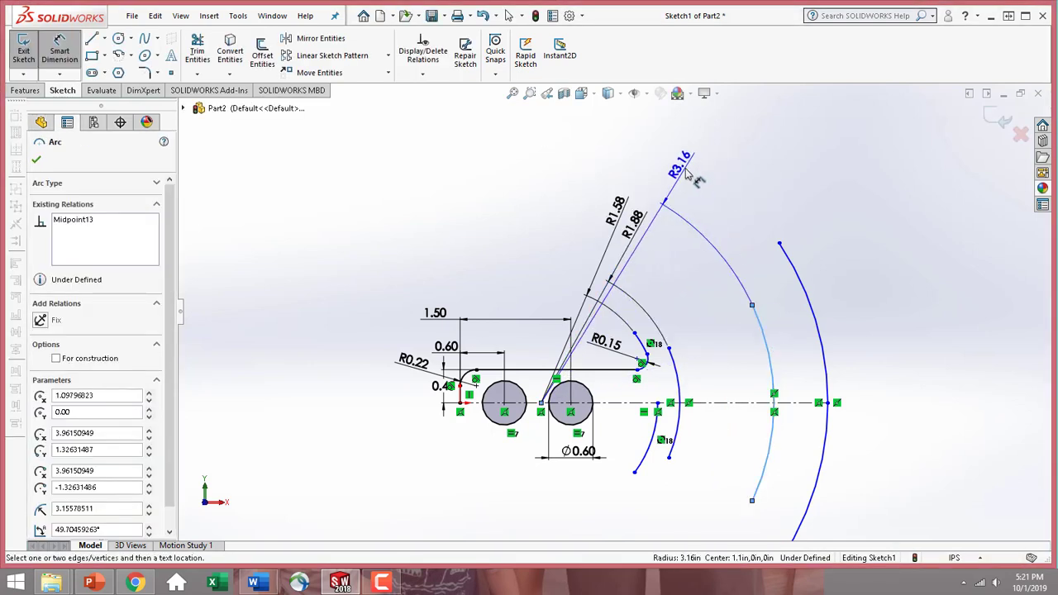
{"action": "left_click", "coordinate": [686, 171]}
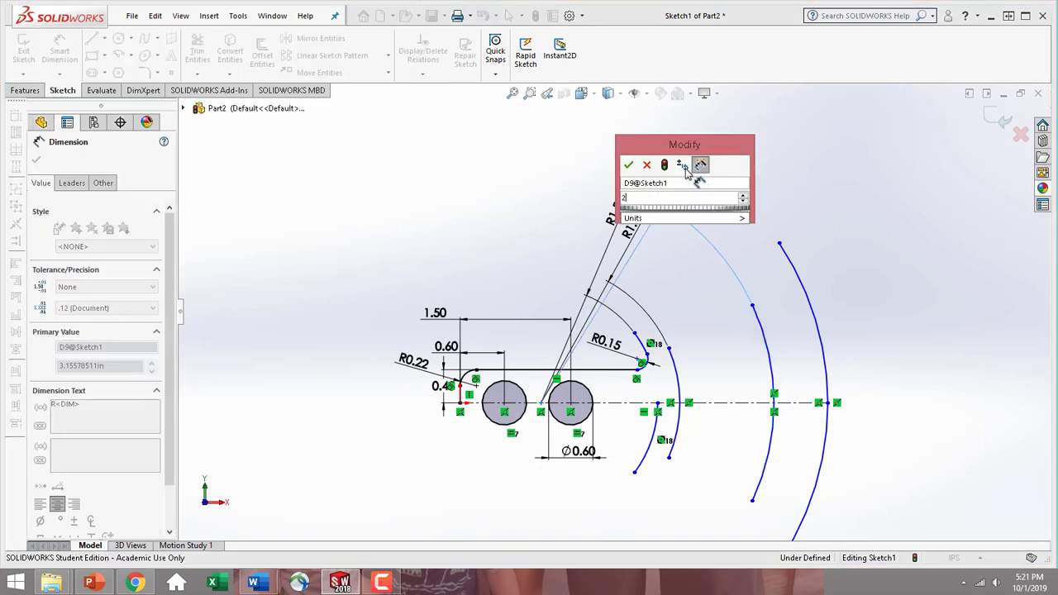
{"action": "type", "text": "2.7"}
{"action": "key", "text": "Return"}
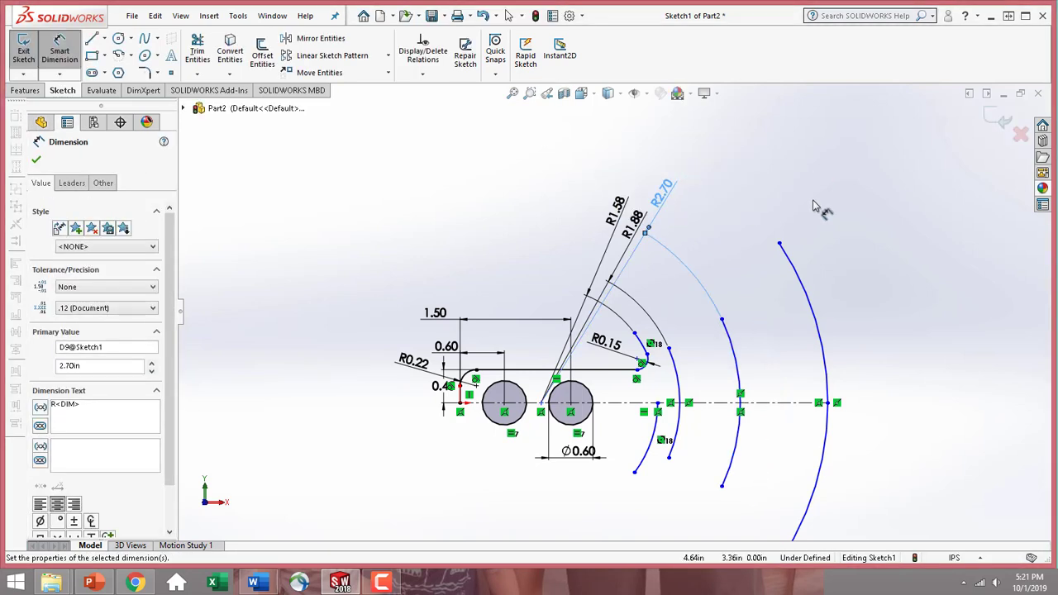
- Dimension the outermost large arc with a radius of 3 in and finish dimensioning
{"action": "left_click", "coordinate": [804, 276]}
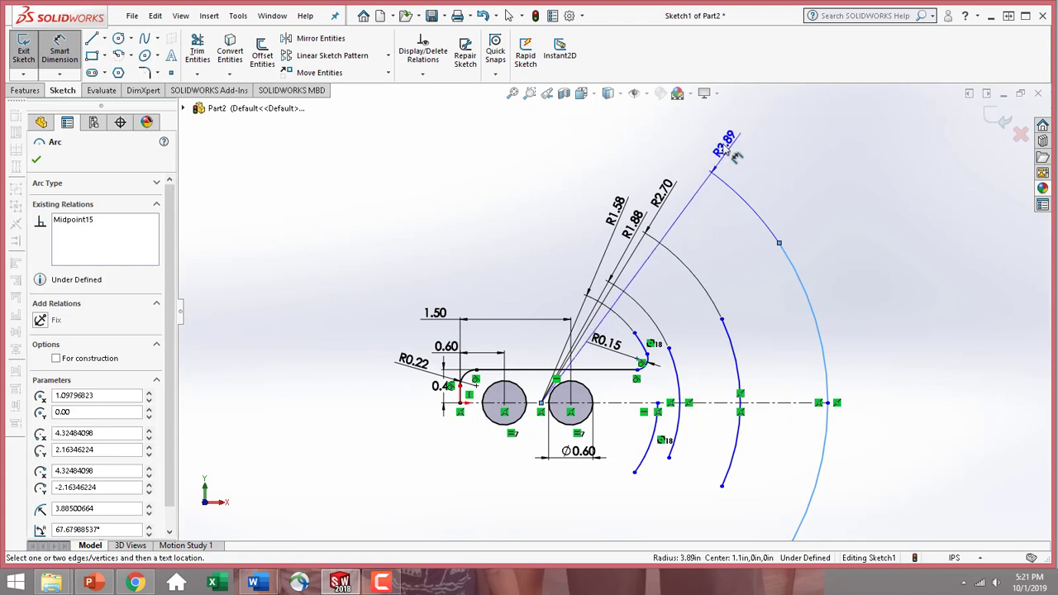
{"action": "left_click", "coordinate": [718, 147]}
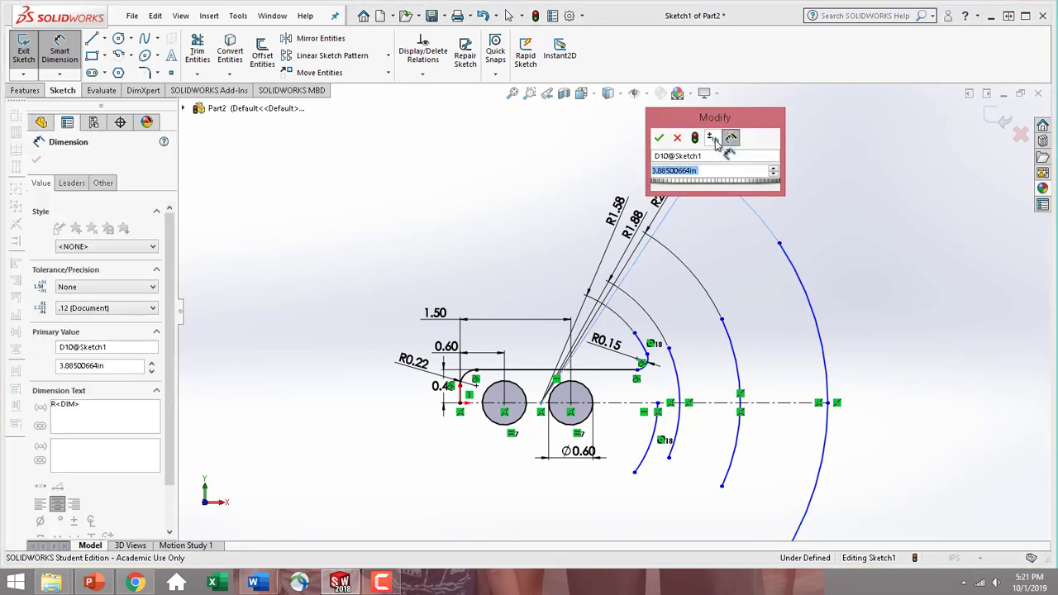
{"action": "type", "text": "3"}
{"action": "key", "text": "Return"}
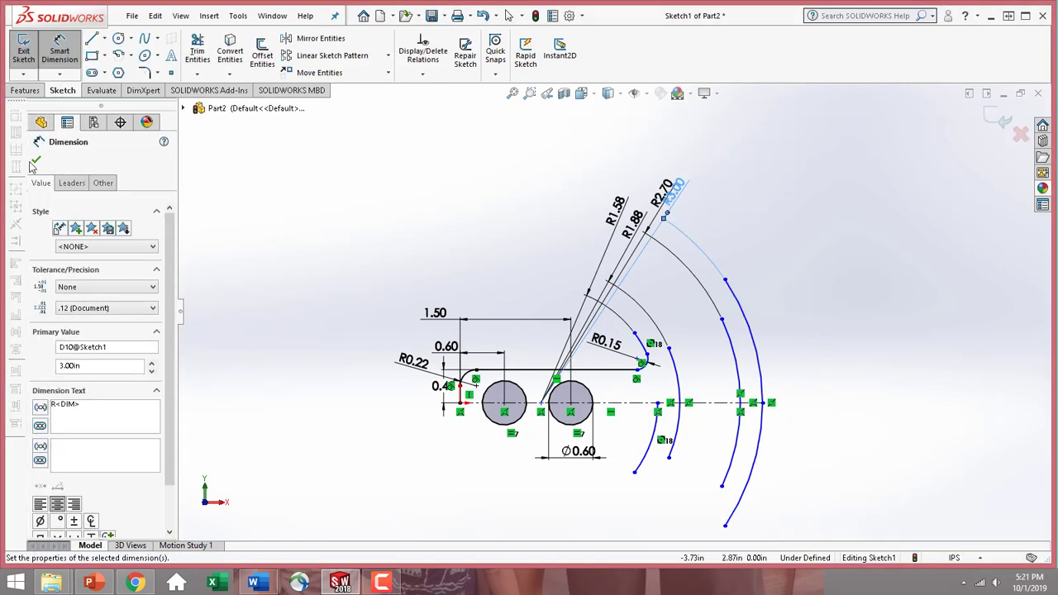
{"action": "left_click", "coordinate": [36, 162]}
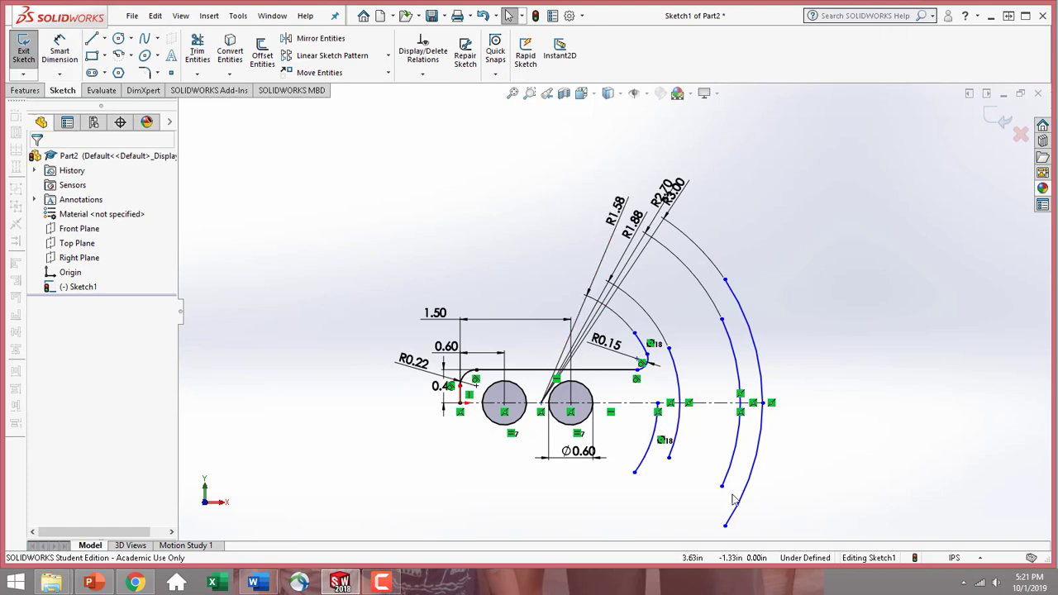
- Add a concentric relation between the three outer arcs and both segments of the innermost large arc
{"action": "scroll", "coordinate": [711, 343], "scroll_direction": "down", "scroll_amount": 5}
{"action": "scroll", "coordinate": [797, 419], "scroll_direction": "up", "scroll_amount": 5}
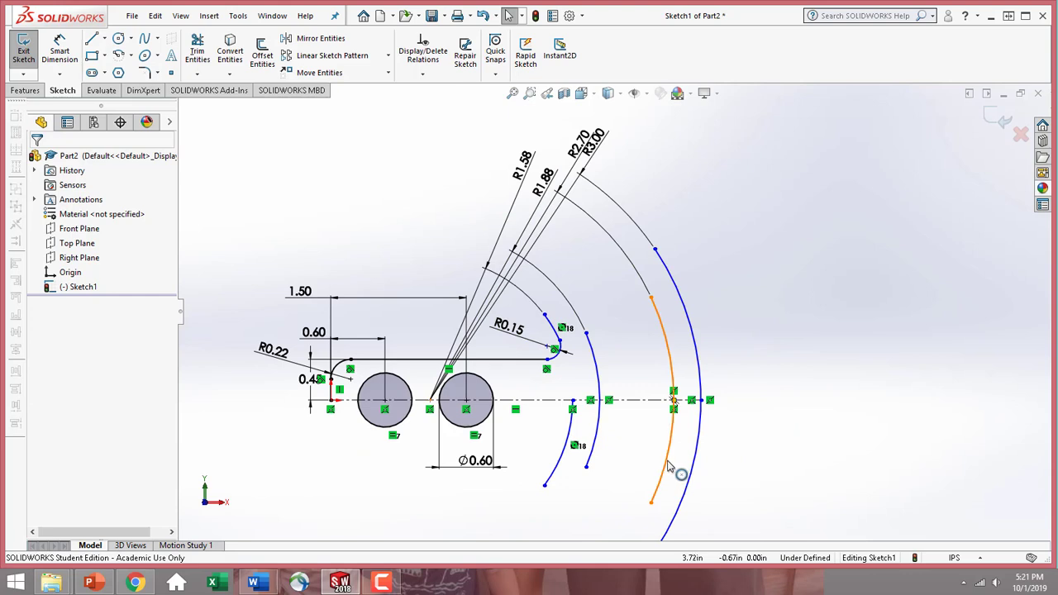
{"action": "left_click", "coordinate": [669, 465]}
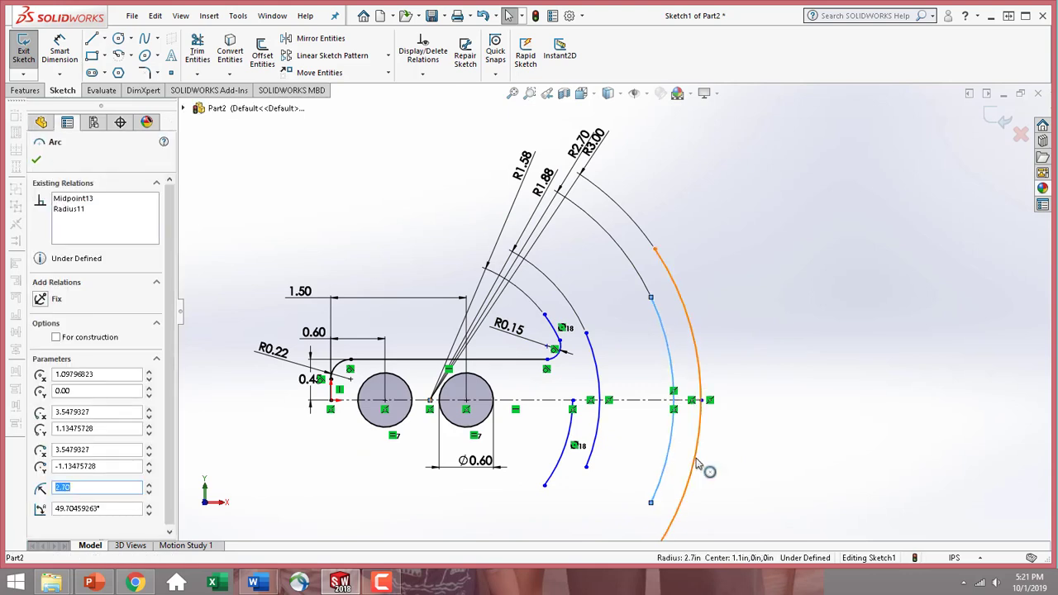
{"action": "left_click", "coordinate": [697, 464], "text": "ctrl"}
{"action": "left_click", "coordinate": [595, 446], "text": "ctrl"}
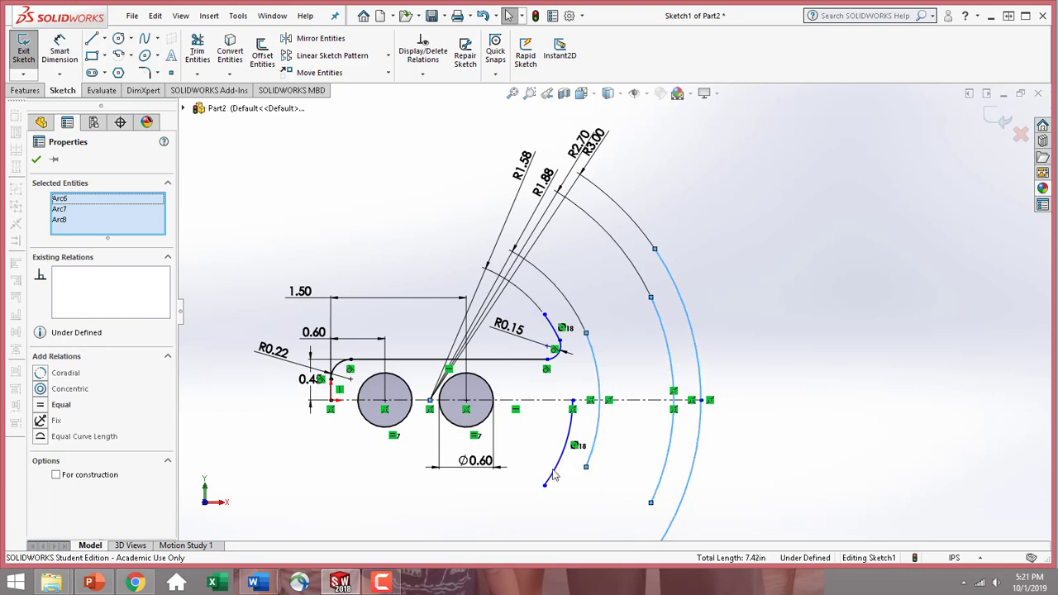
{"action": "left_click", "coordinate": [553, 474], "text": "ctrl"}
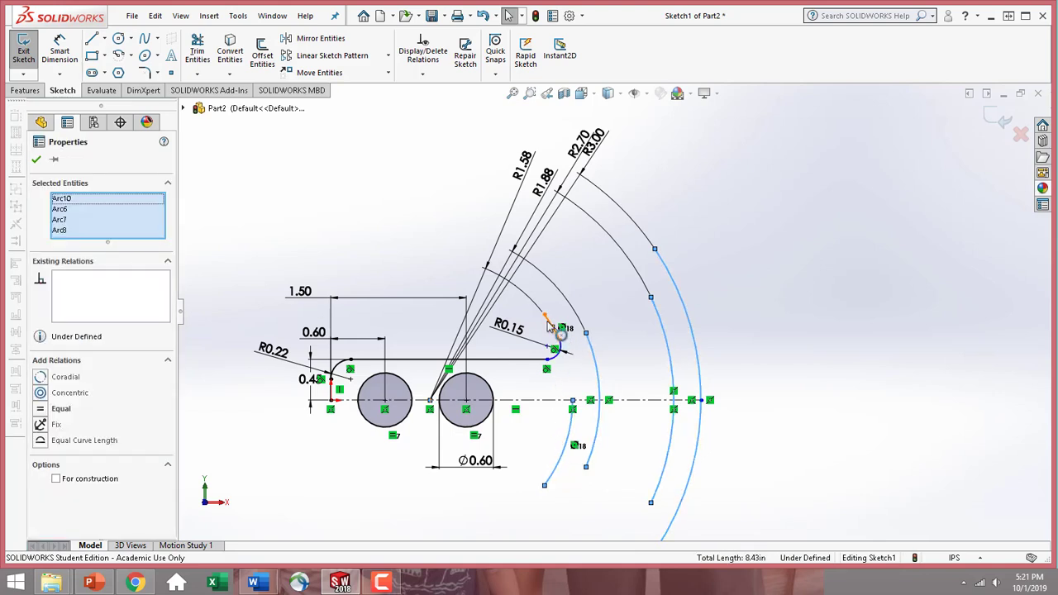
{"action": "left_click", "coordinate": [547, 326], "text": "ctrl"}
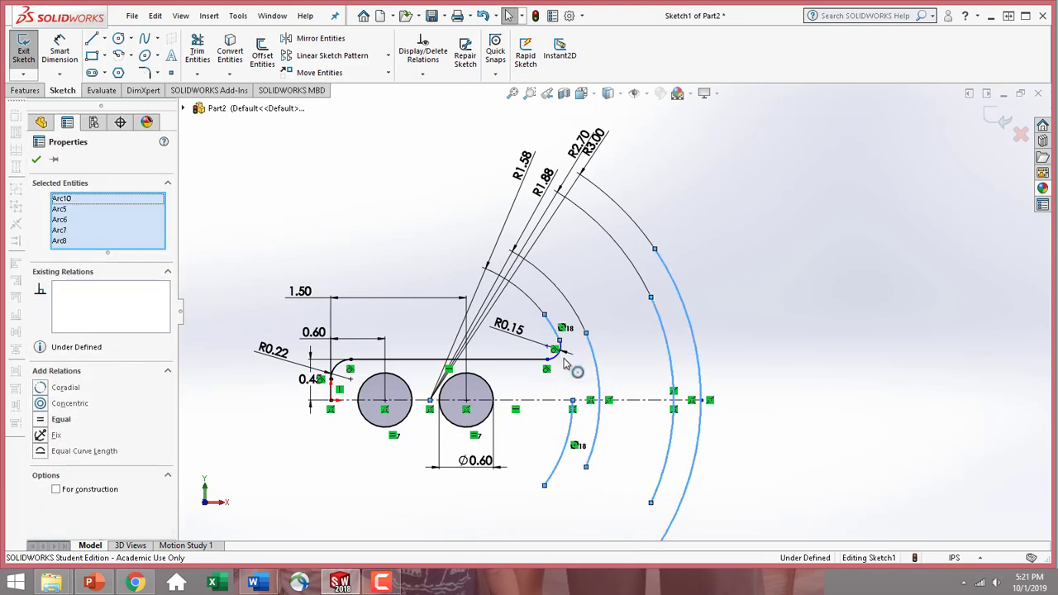
{"action": "left_click", "coordinate": [43, 404]}
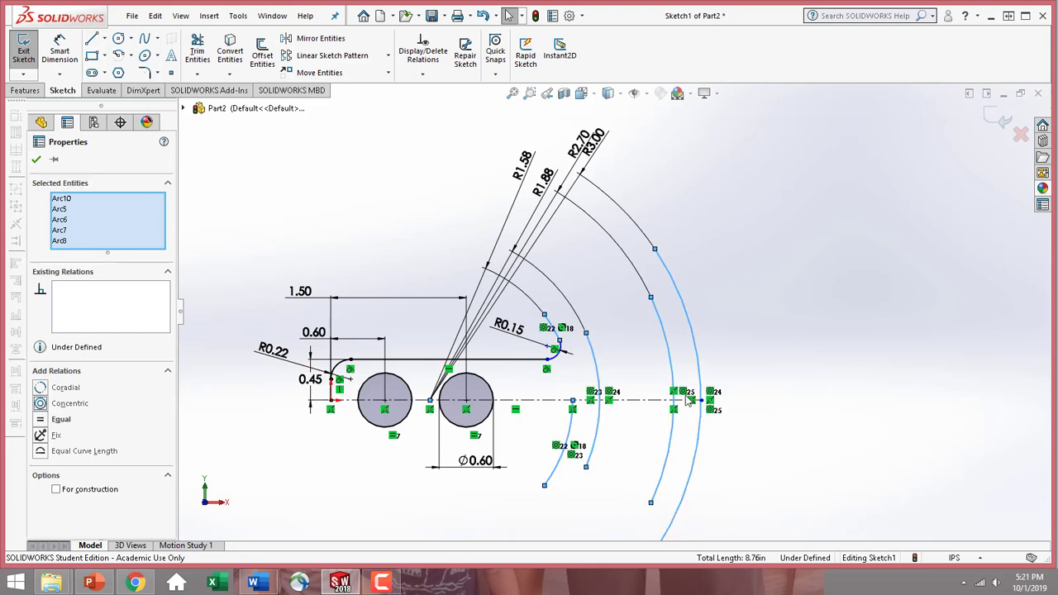
{"action": "left_click", "coordinate": [36, 161]}
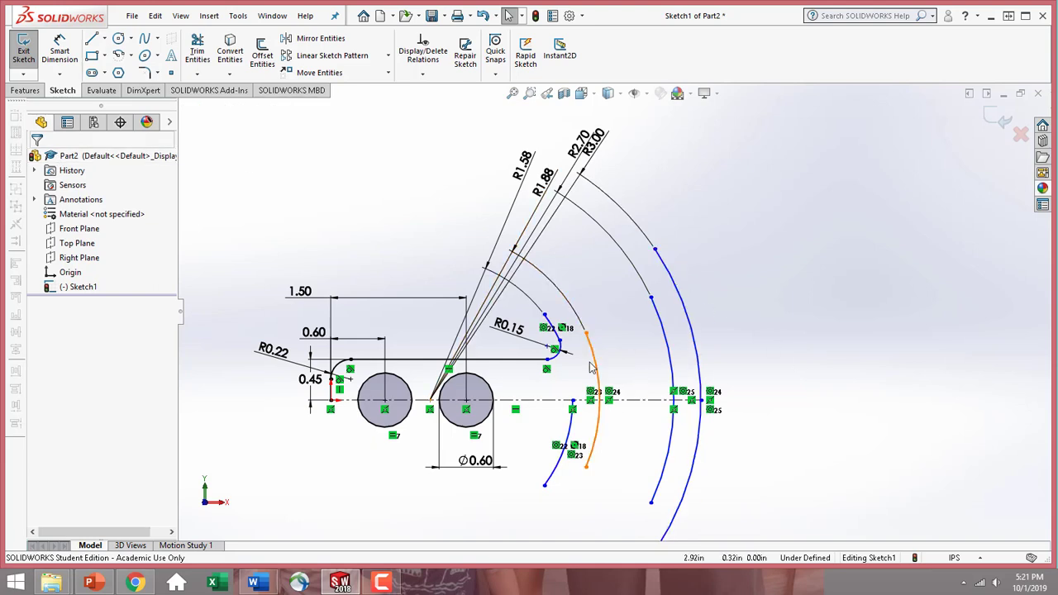
- Sketch a slanted centerline about 2.57 in long at about 28° from the arcs' common center, ending between the 1.88 in and 2.7 in arcs
{"action": "scroll", "coordinate": [571, 372], "scroll_direction": "down", "scroll_amount": 5}
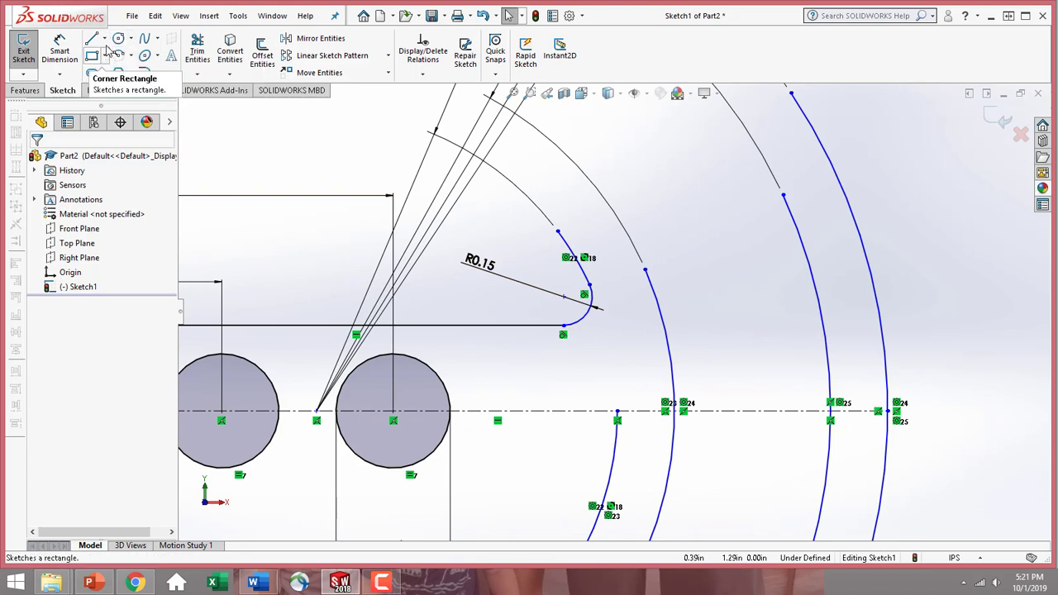
{"action": "left_click", "coordinate": [104, 38]}
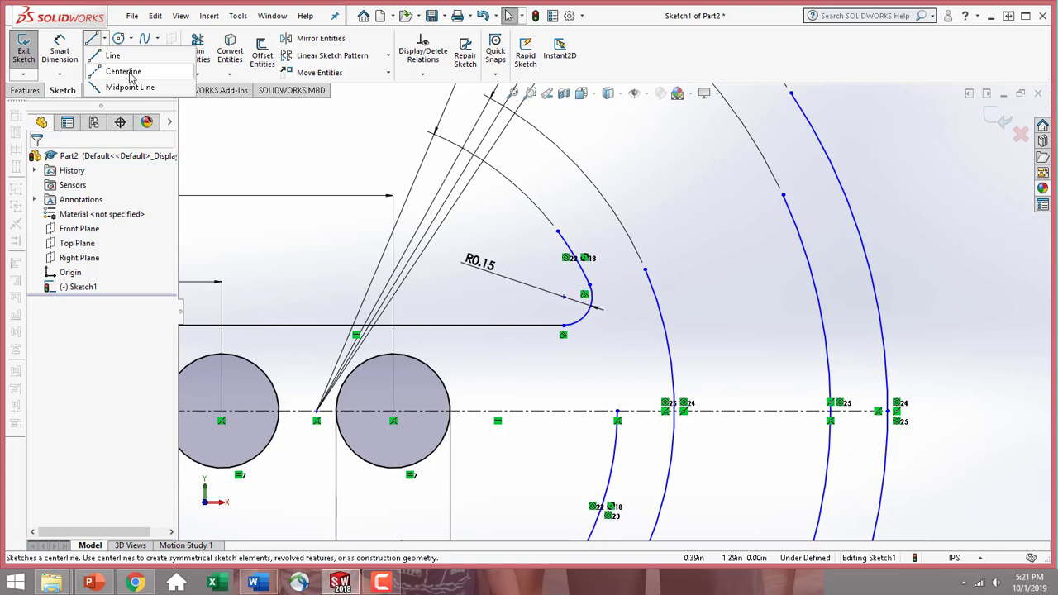
{"action": "left_click", "coordinate": [124, 72]}
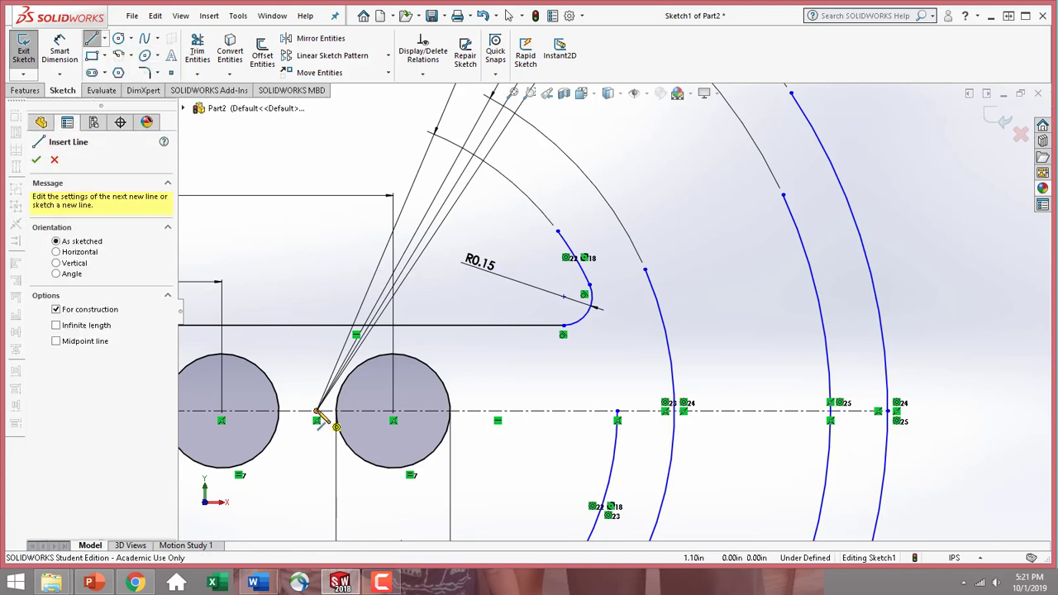
{"action": "left_click", "coordinate": [317, 410]}
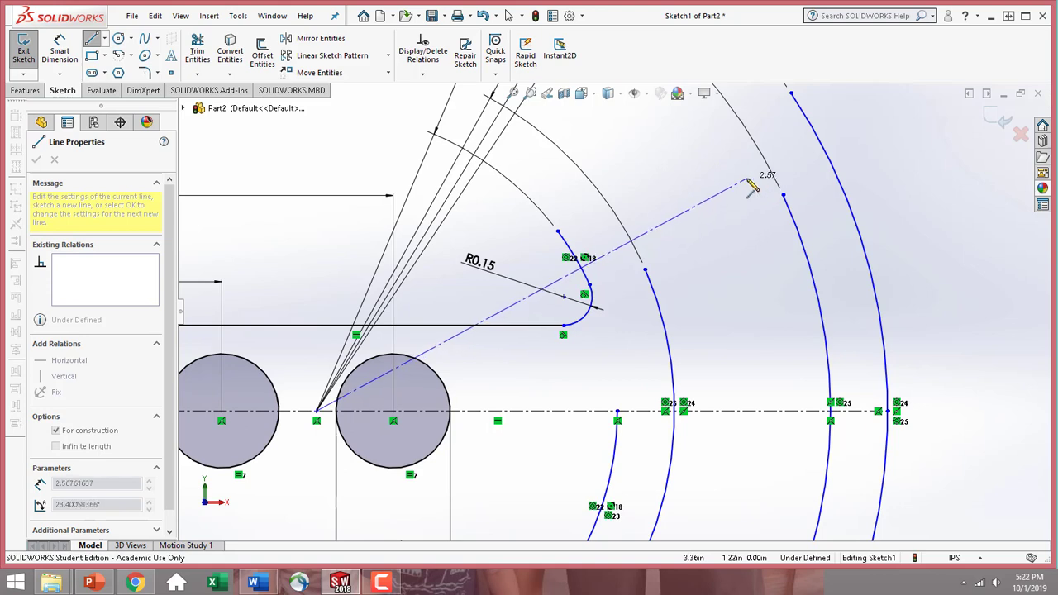
{"action": "left_click", "coordinate": [747, 179]}
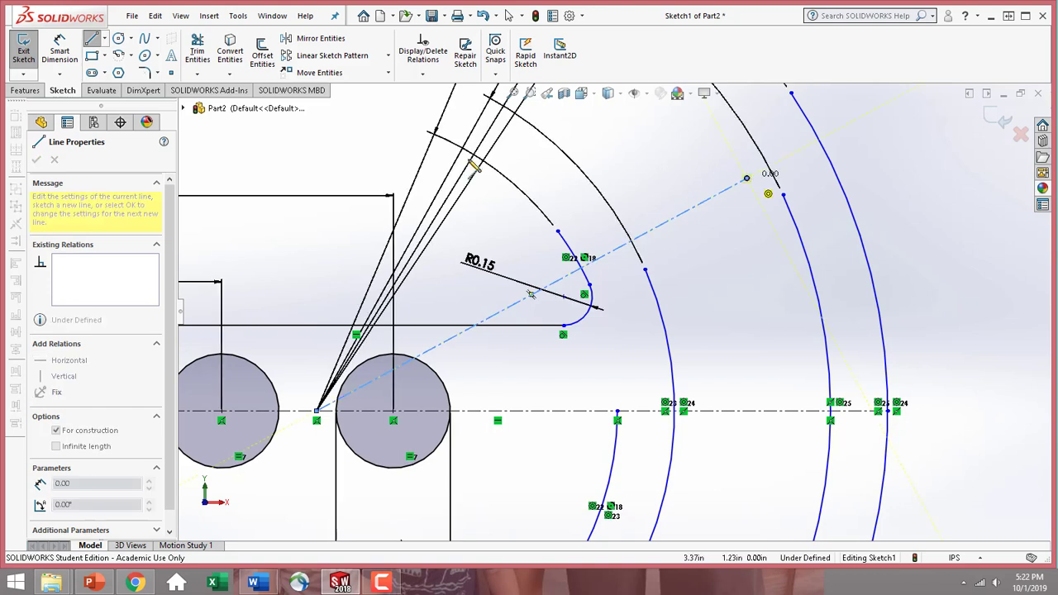
{"action": "left_click", "coordinate": [94, 43]}
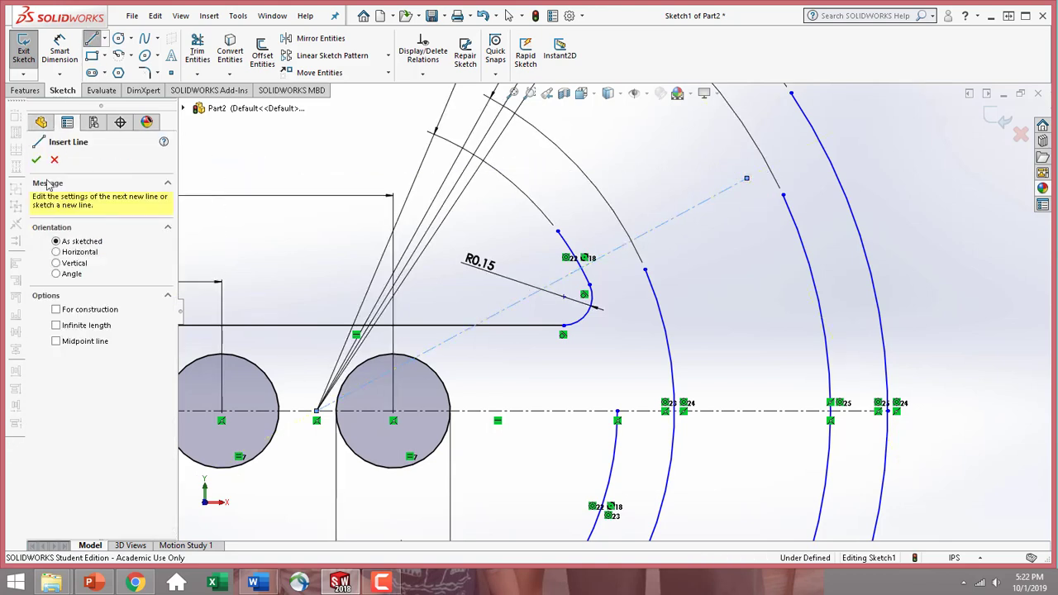
{"action": "left_click", "coordinate": [54, 159]}
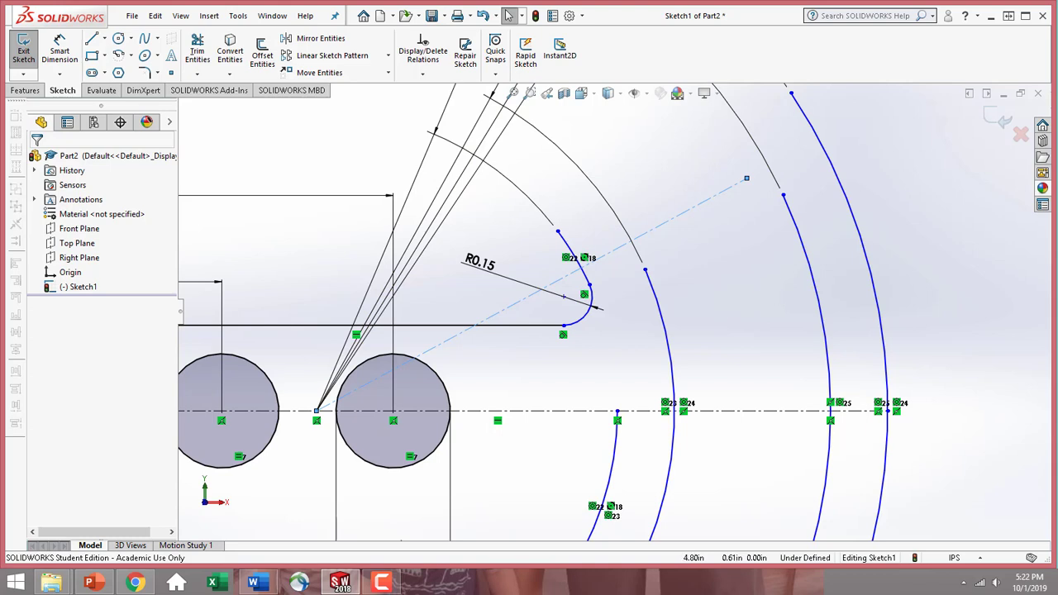
- Sketch a tangent arc of about 0.44 in radius from the innermost large arc's upper end, a slanted line, and a tangent arc to the outermost arc's upper end
{"action": "scroll", "coordinate": [739, 231], "scroll_direction": "up", "scroll_amount": 5}
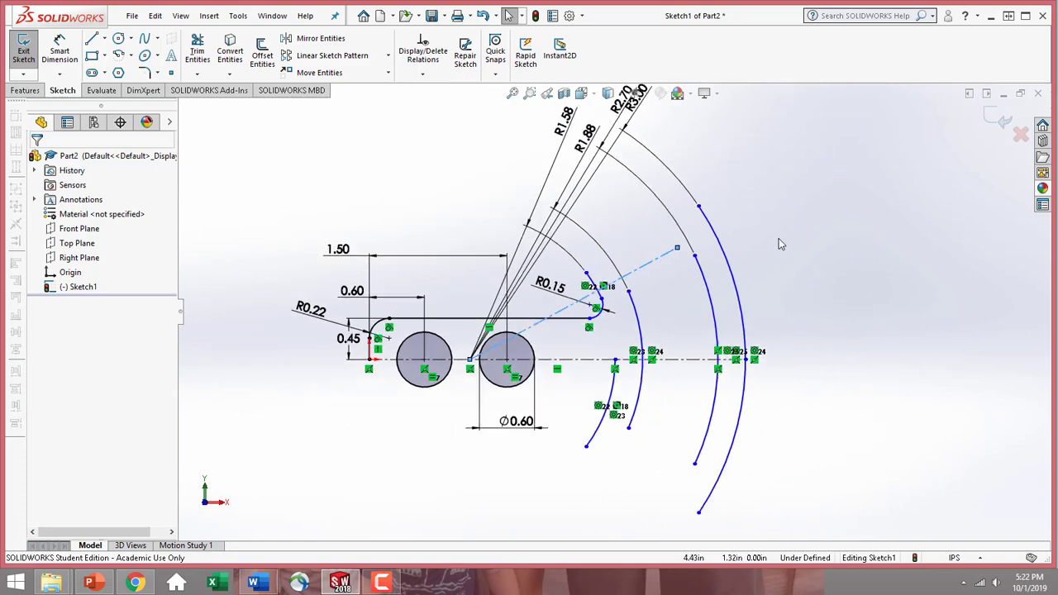
{"action": "scroll", "coordinate": [225, 193], "scroll_direction": "down", "scroll_amount": 2}
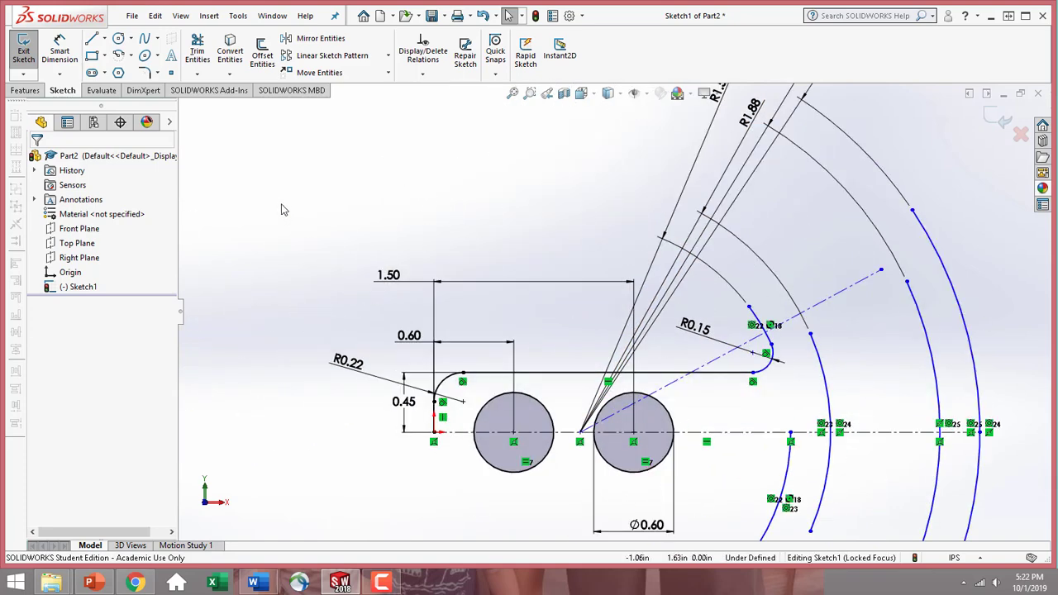
{"action": "left_click", "coordinate": [92, 40]}
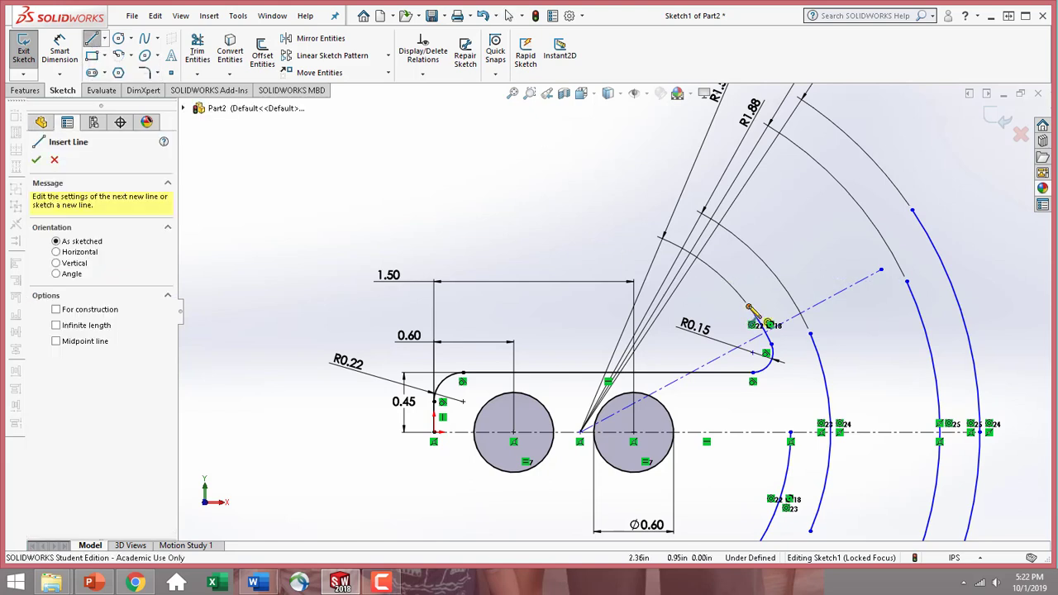
{"action": "left_click", "coordinate": [749, 306]}
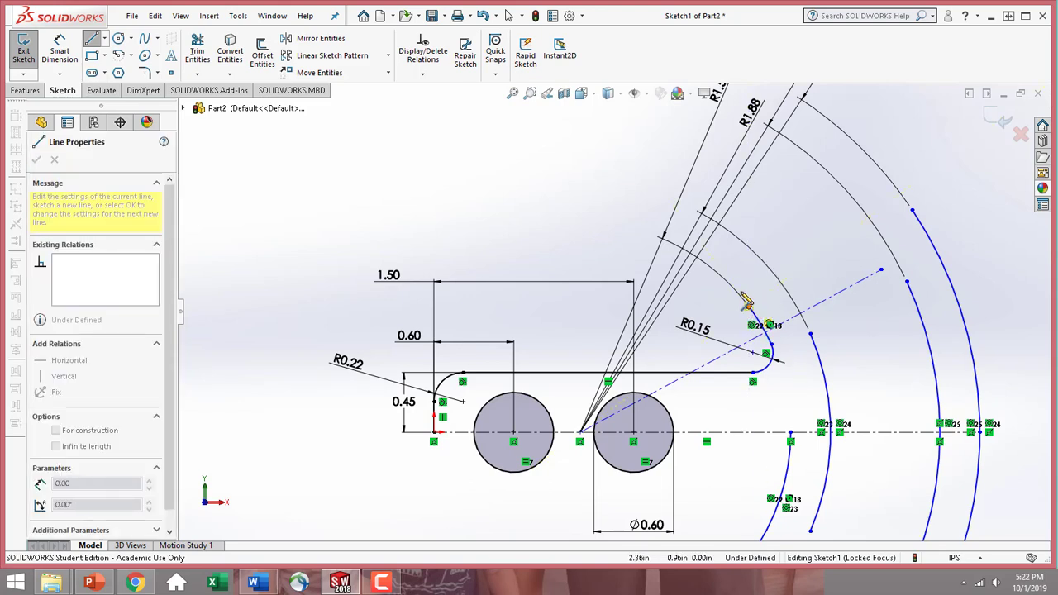
{"action": "left_click", "coordinate": [749, 237]}
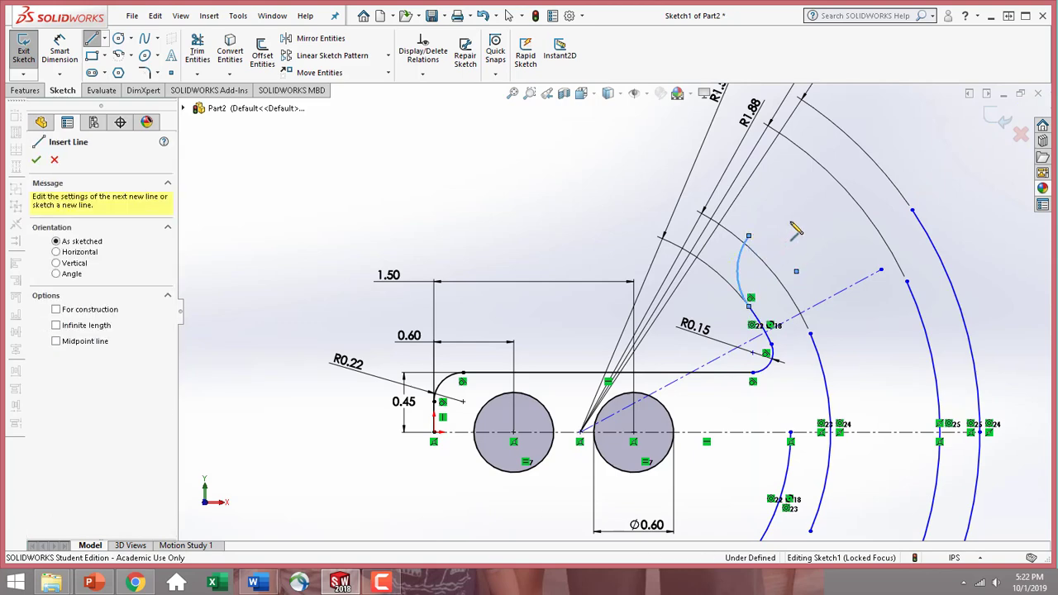
{"action": "left_click", "coordinate": [844, 180]}
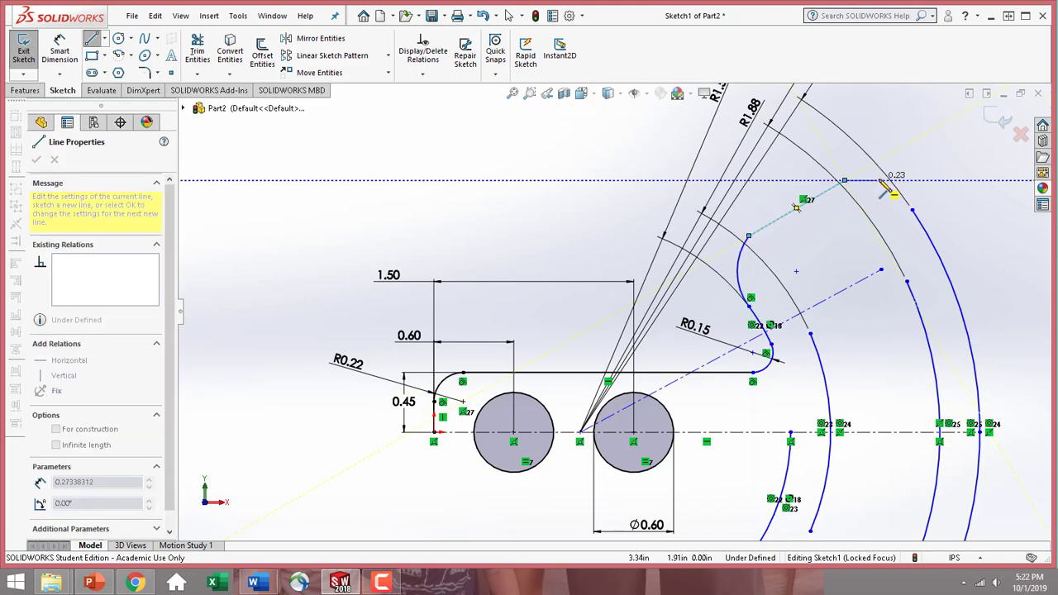
{"action": "right_click", "coordinate": [917, 213]}
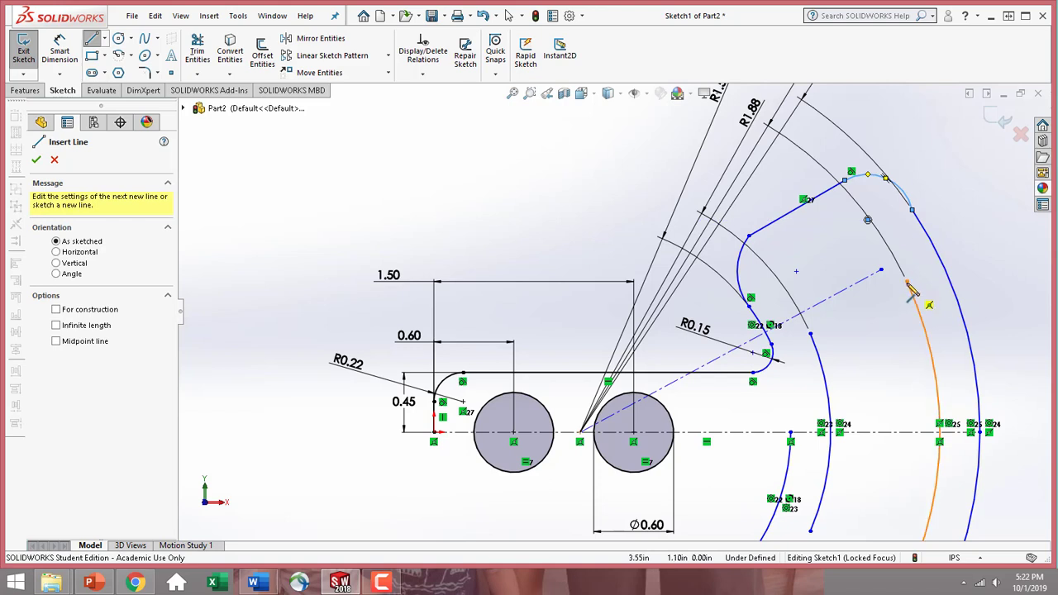
- From the 1.88 in arc's upper end, sketch a 0.18 in tangent arc, a 0.43 in line along the slanted centerline, and a tangent arc to the 2.7 in arc
{"action": "left_click", "coordinate": [810, 335]}
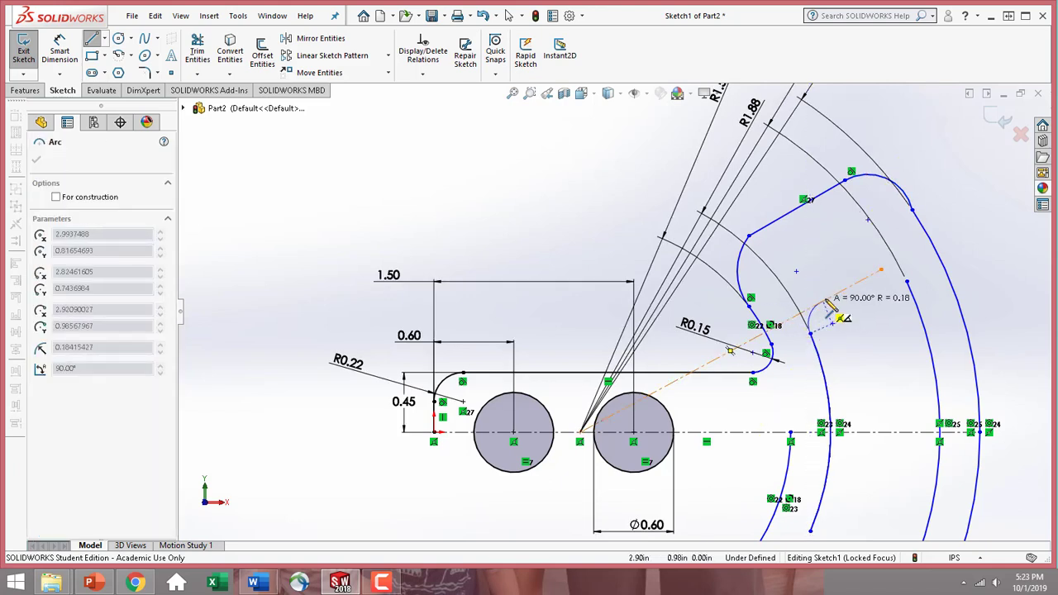
{"action": "left_click", "coordinate": [825, 304]}
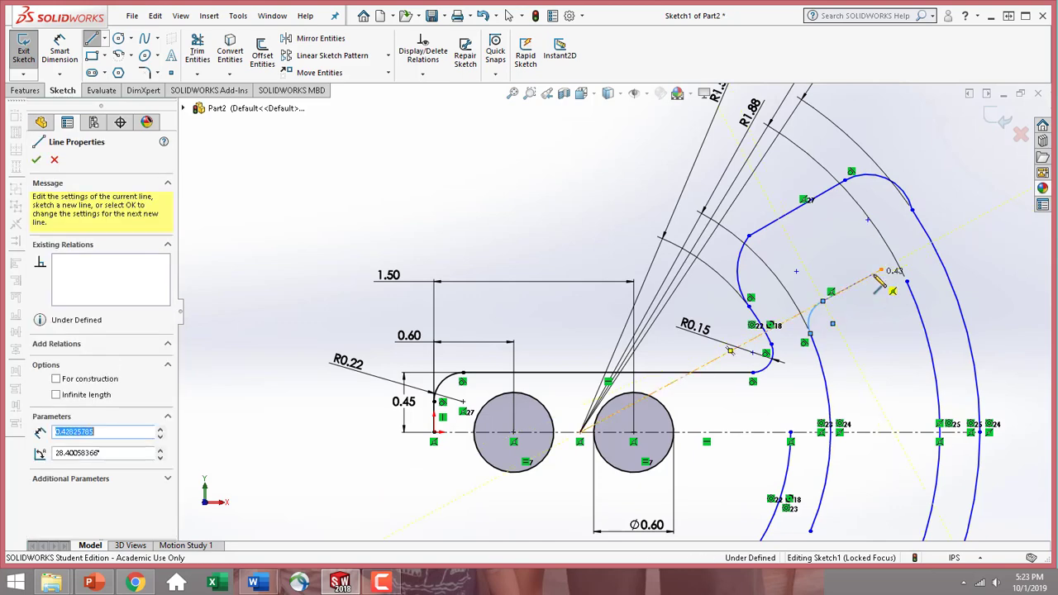
{"action": "left_click", "coordinate": [873, 274]}
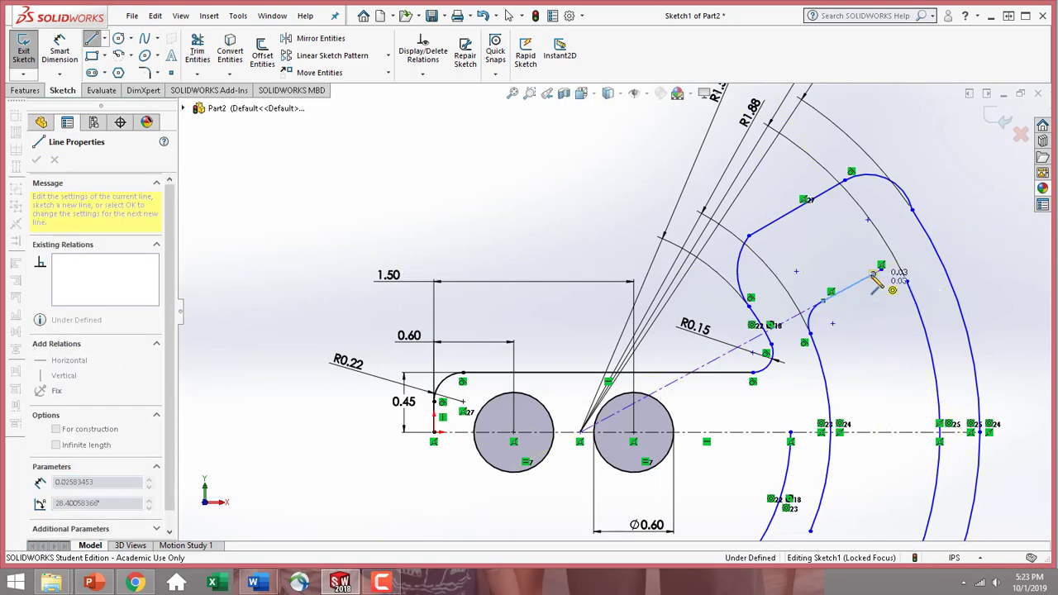
{"action": "left_click", "coordinate": [906, 281]}
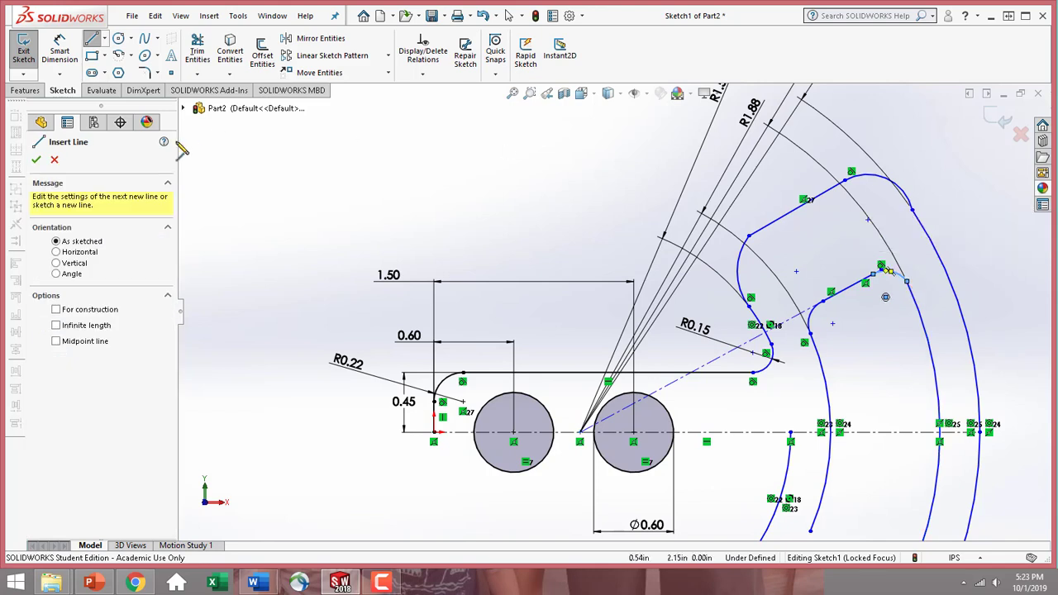
{"action": "left_click", "coordinate": [37, 160]}
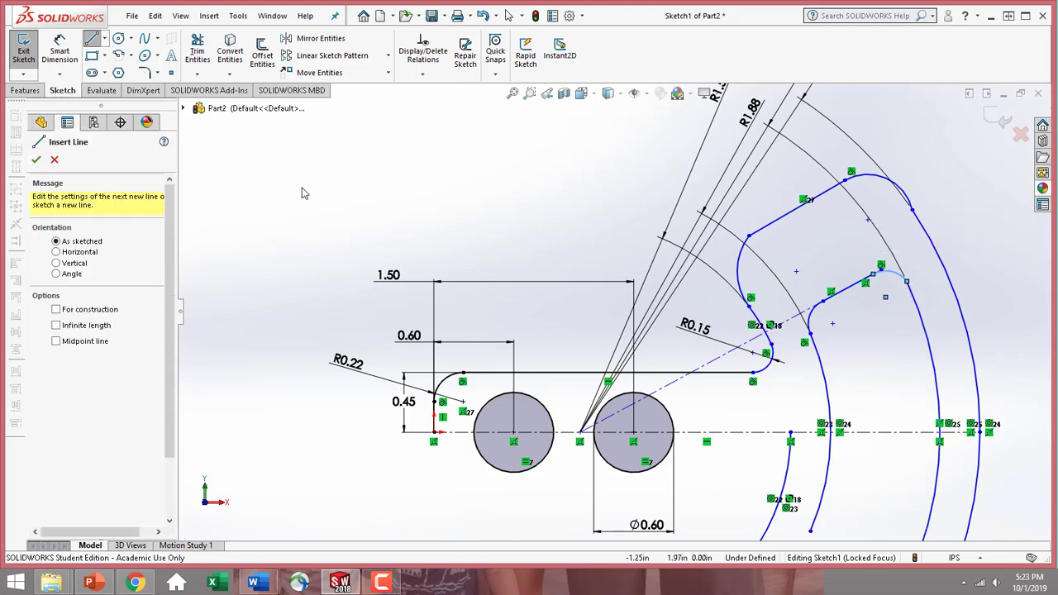
{"action": "left_click", "coordinate": [36, 159]}
- Add a tangent relation between the outer slanted line and the arc rising from the innermost large arc's upper end
{"action": "scroll", "coordinate": [831, 361], "scroll_direction": "down", "scroll_amount": 1}
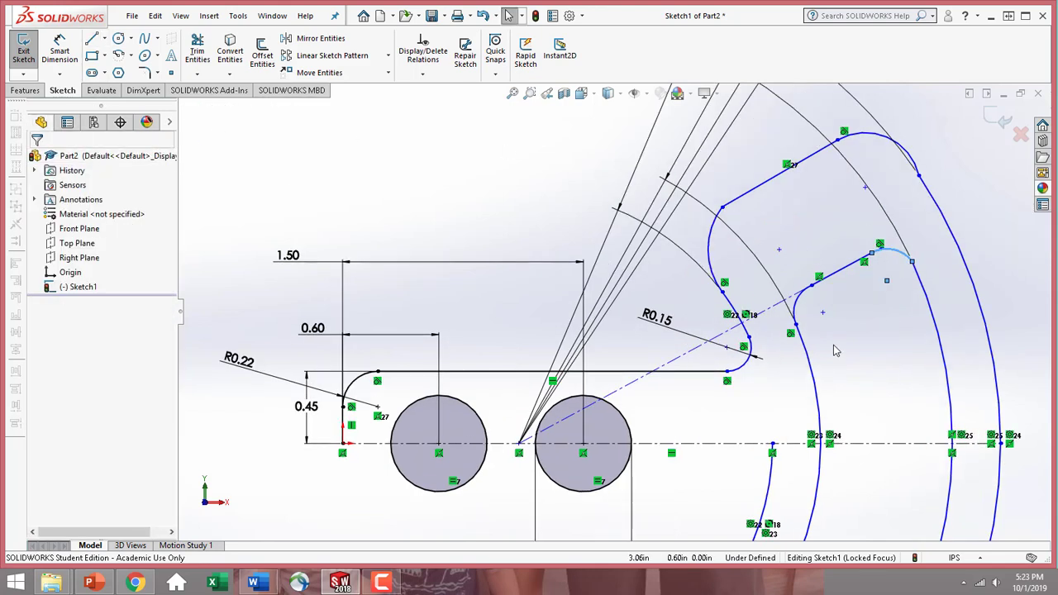
{"action": "scroll", "coordinate": [837, 244], "scroll_direction": "down", "scroll_amount": 2}
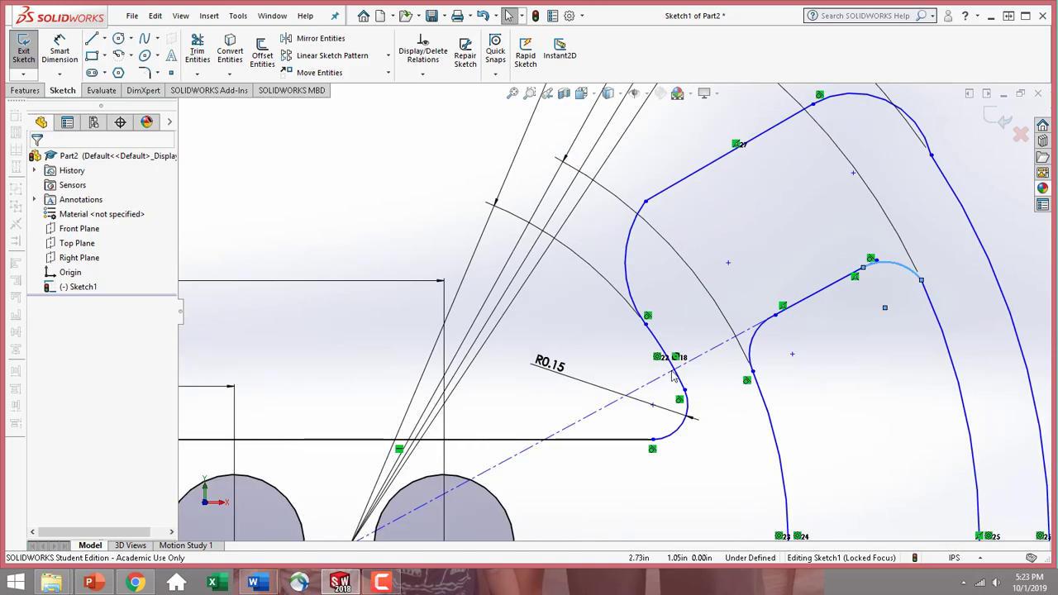
{"action": "scroll", "coordinate": [699, 244], "scroll_direction": "down", "scroll_amount": 2}
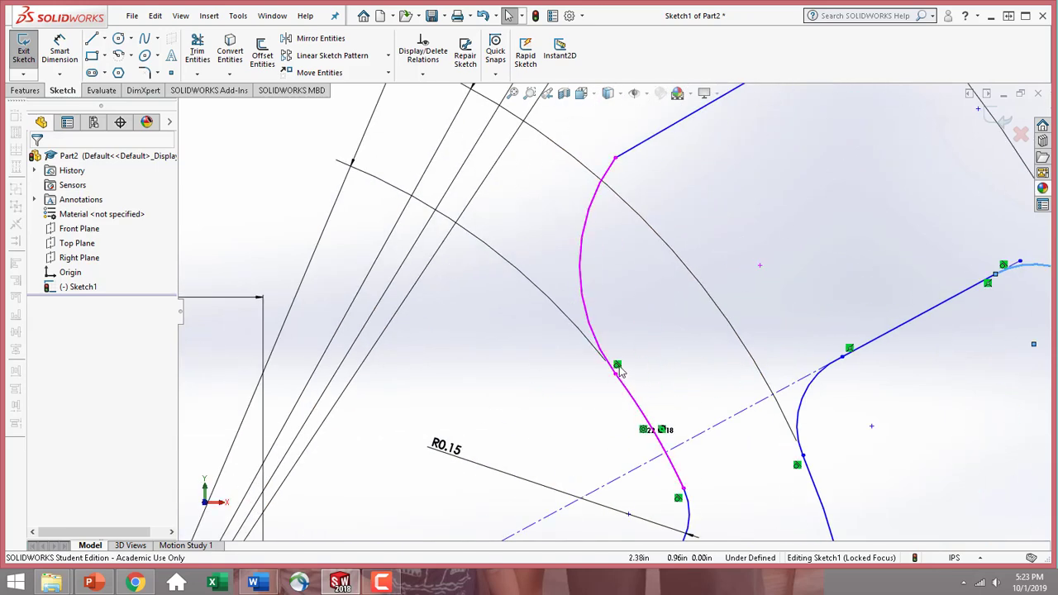
{"action": "scroll", "coordinate": [661, 397], "scroll_direction": "up", "scroll_amount": 2}
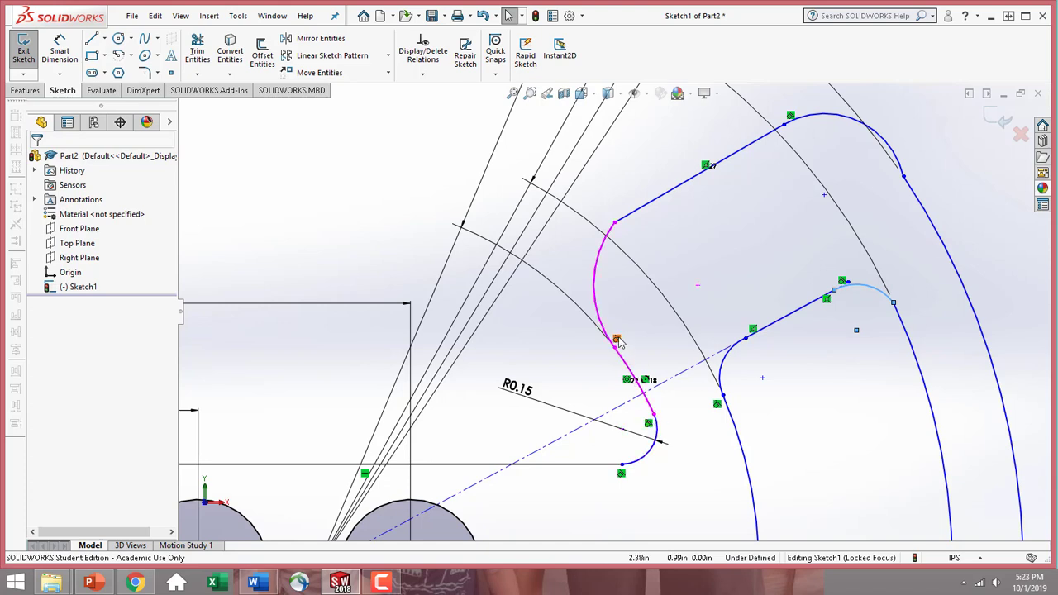
{"action": "left_click", "coordinate": [612, 237]}
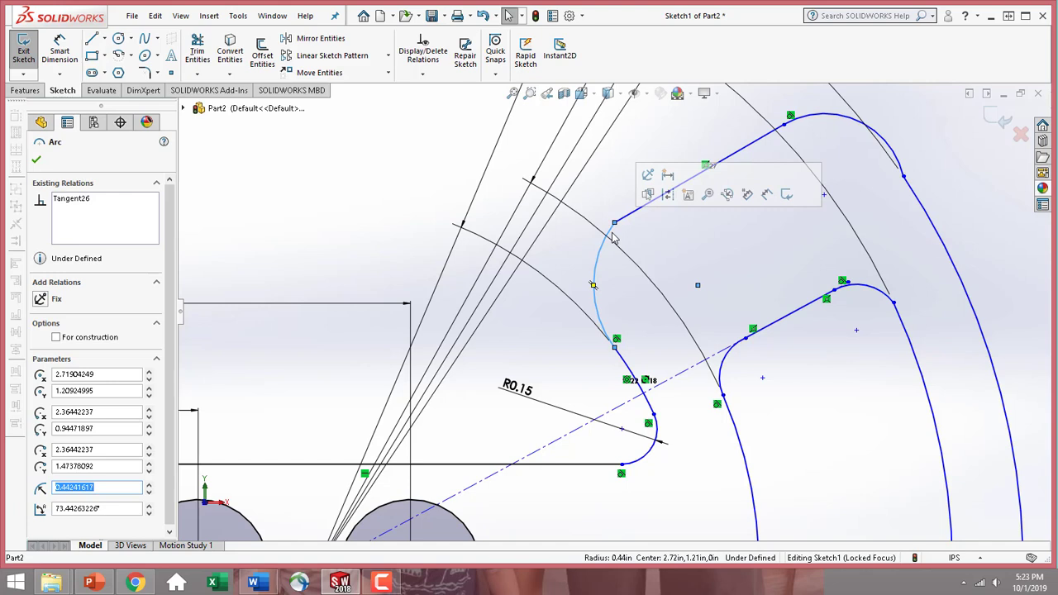
{"action": "left_click", "coordinate": [628, 216], "text": "ctrl"}
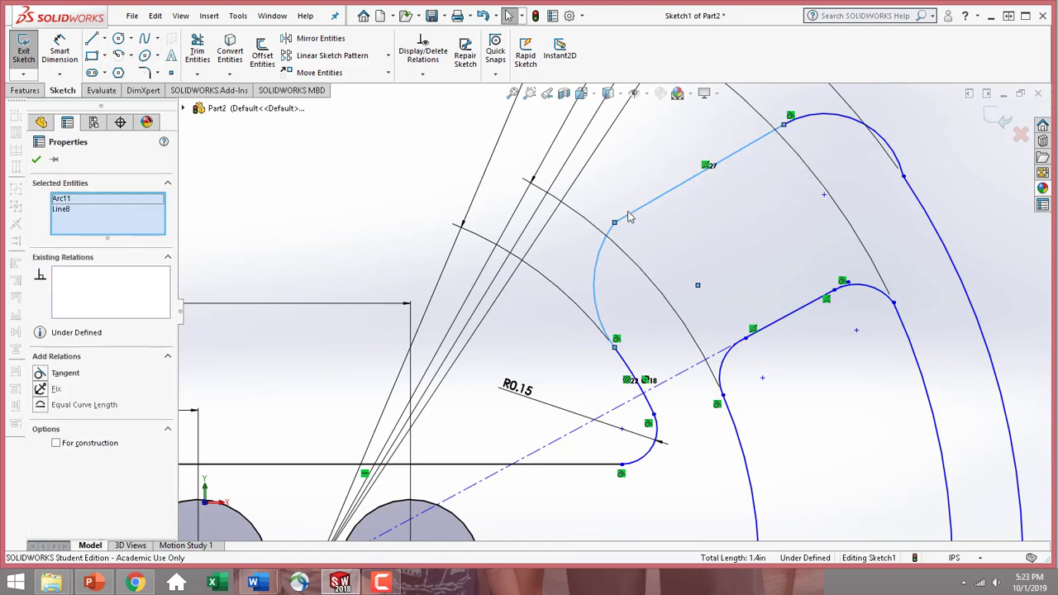
{"action": "left_click", "coordinate": [40, 373]}
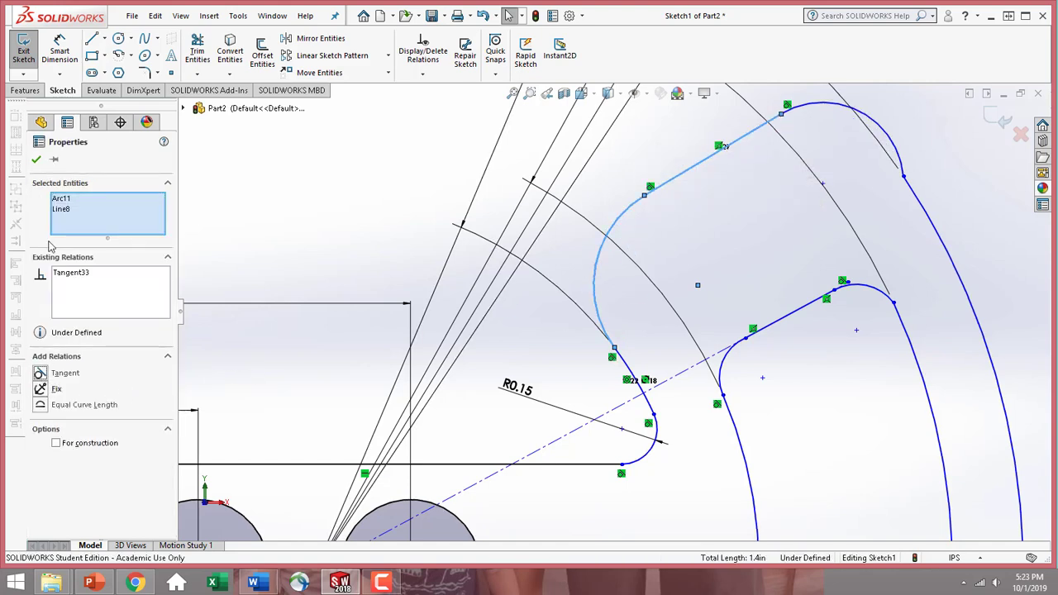
{"action": "left_click", "coordinate": [35, 161]}
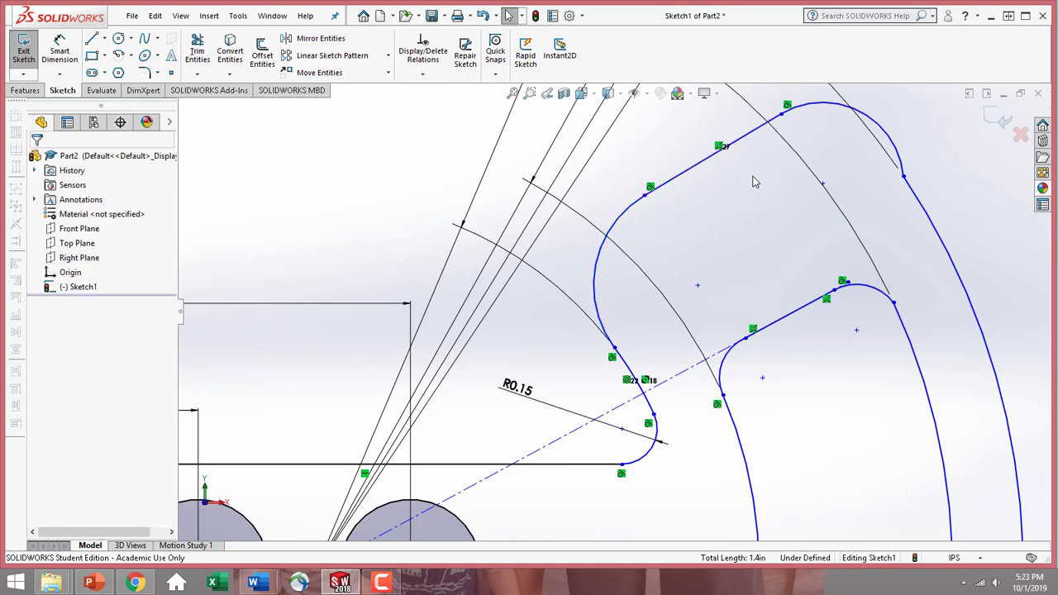
- Delete the unintended coincident relation on the outer slanted line
{"action": "scroll", "coordinate": [727, 163], "scroll_direction": "up", "scroll_amount": 1}
{"action": "scroll", "coordinate": [718, 157], "scroll_direction": "down", "scroll_amount": 2}
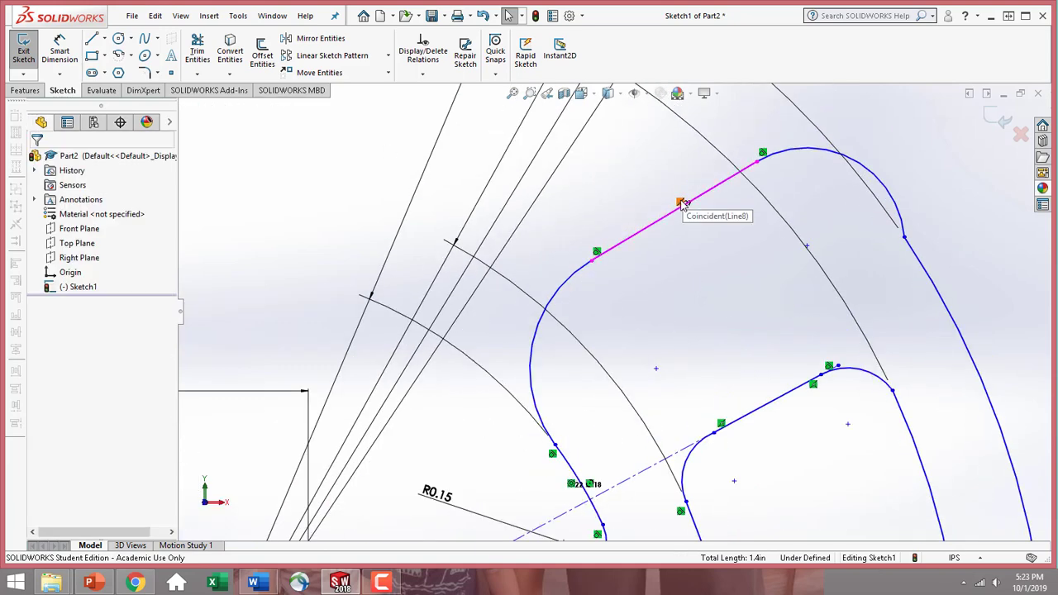
{"action": "left_click", "coordinate": [680, 203]}
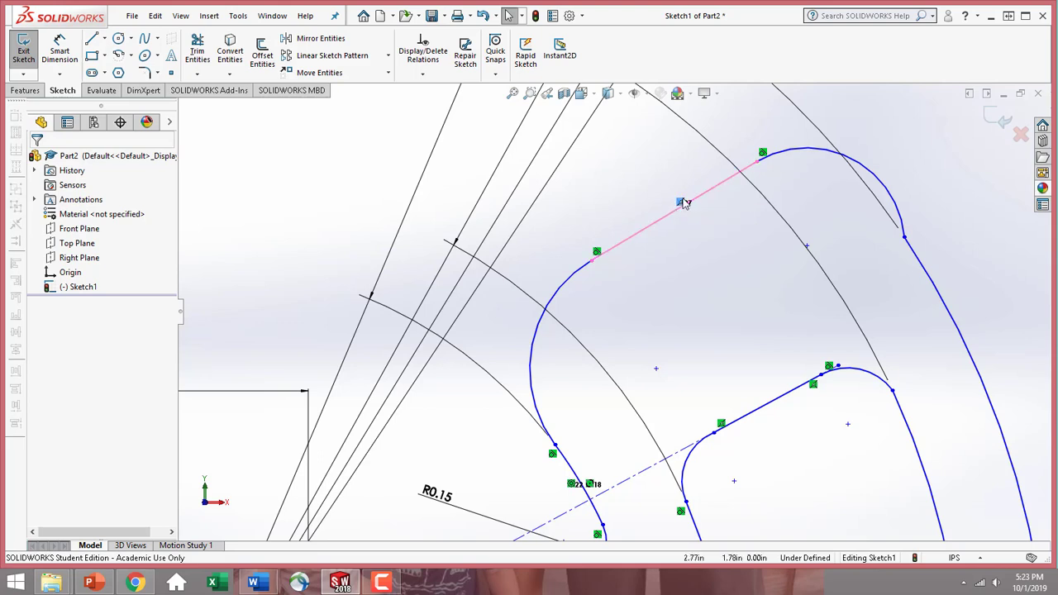
{"action": "key", "text": "Delete"}
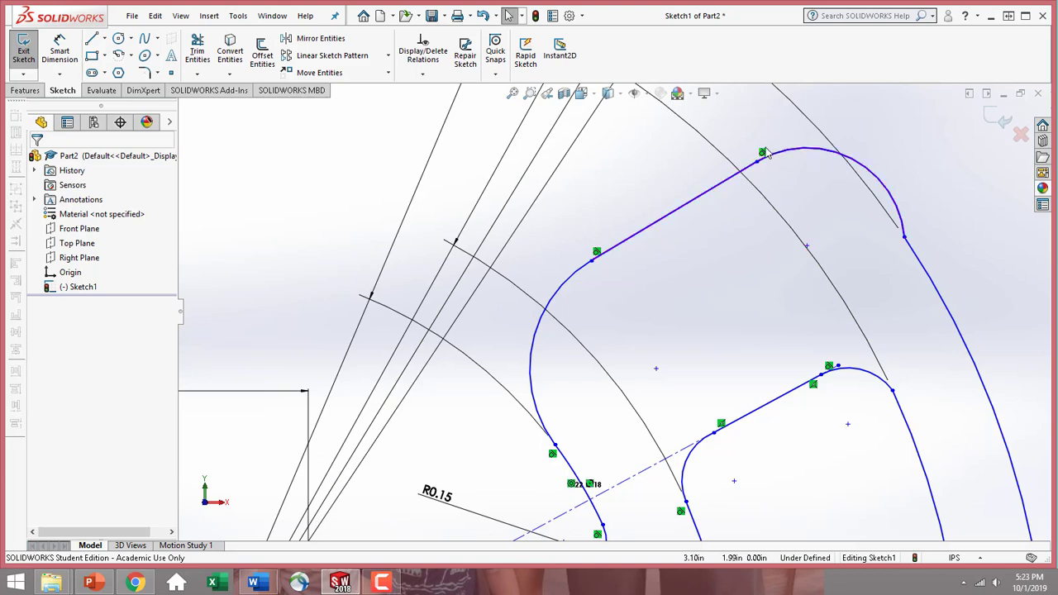
- Add a tangent relation between the upper corner arc and the outermost 3 in arc
{"action": "left_click", "coordinate": [902, 229]}
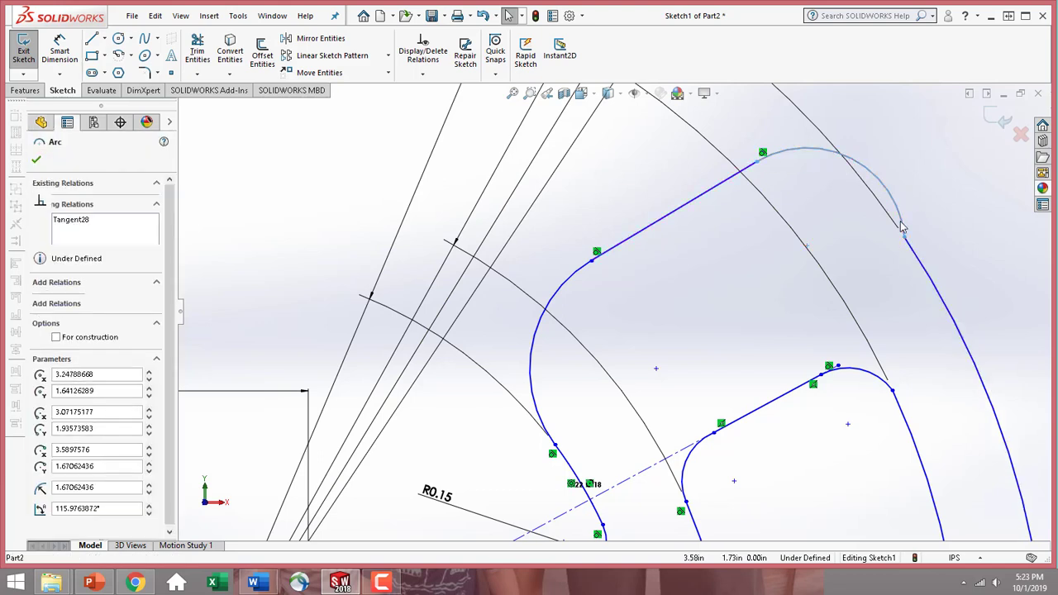
{"action": "left_click", "coordinate": [924, 272], "text": "ctrl"}
{"action": "left_click", "coordinate": [41, 389]}
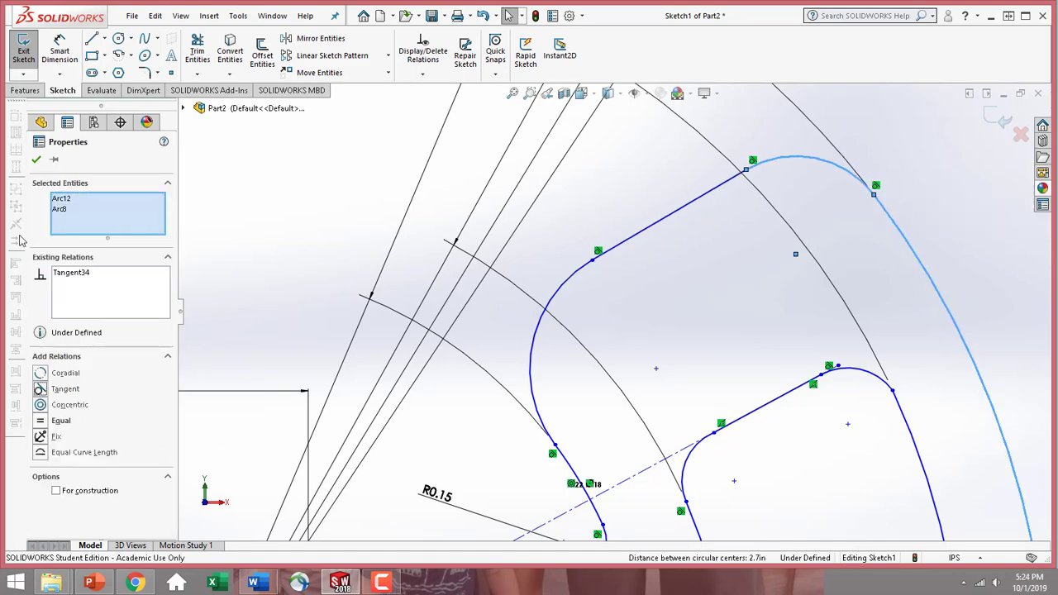
{"action": "left_click", "coordinate": [36, 159]}
- Add a tangent relation between the inner slanted line and the small arc joining it to the 1.88 in arc
{"action": "scroll", "coordinate": [855, 420], "scroll_direction": "up", "scroll_amount": 3}
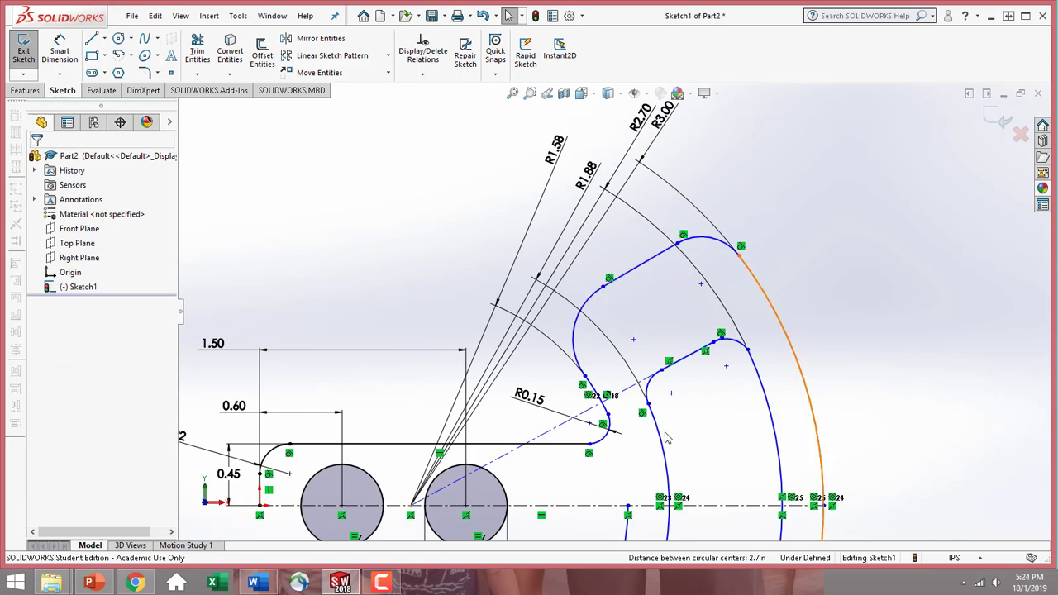
{"action": "scroll", "coordinate": [668, 438], "scroll_direction": "down", "scroll_amount": 4}
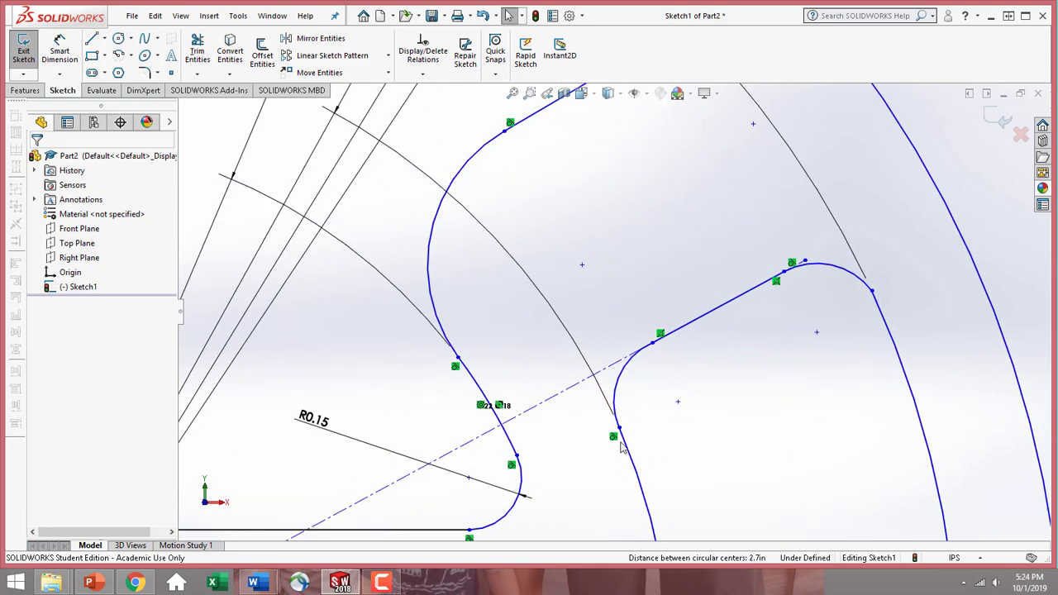
{"action": "left_click", "coordinate": [690, 329]}
{"action": "left_click", "coordinate": [632, 370]}
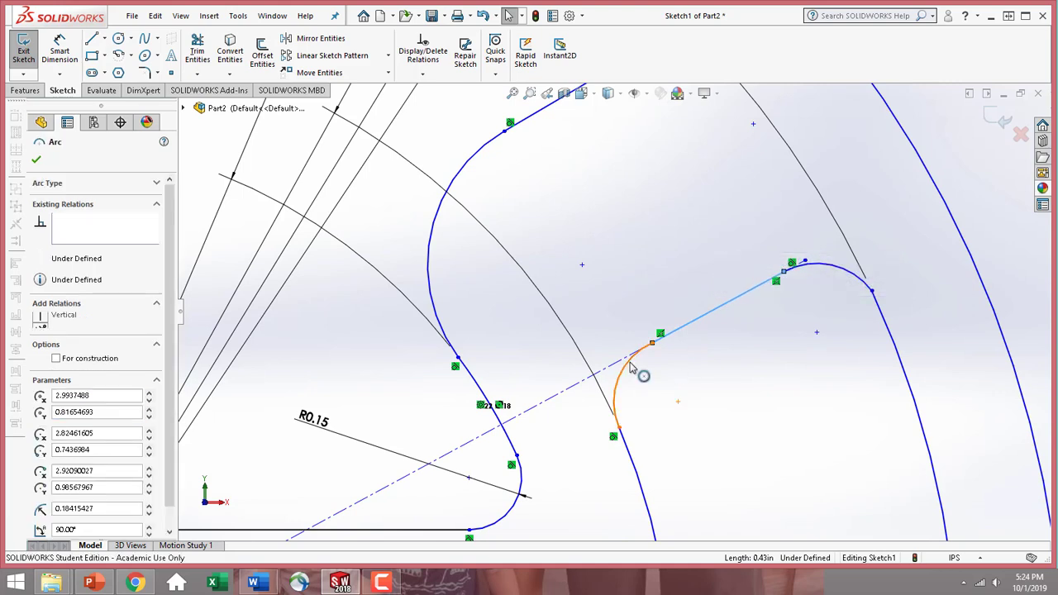
{"action": "left_click", "coordinate": [632, 370], "text": "ctrl"}
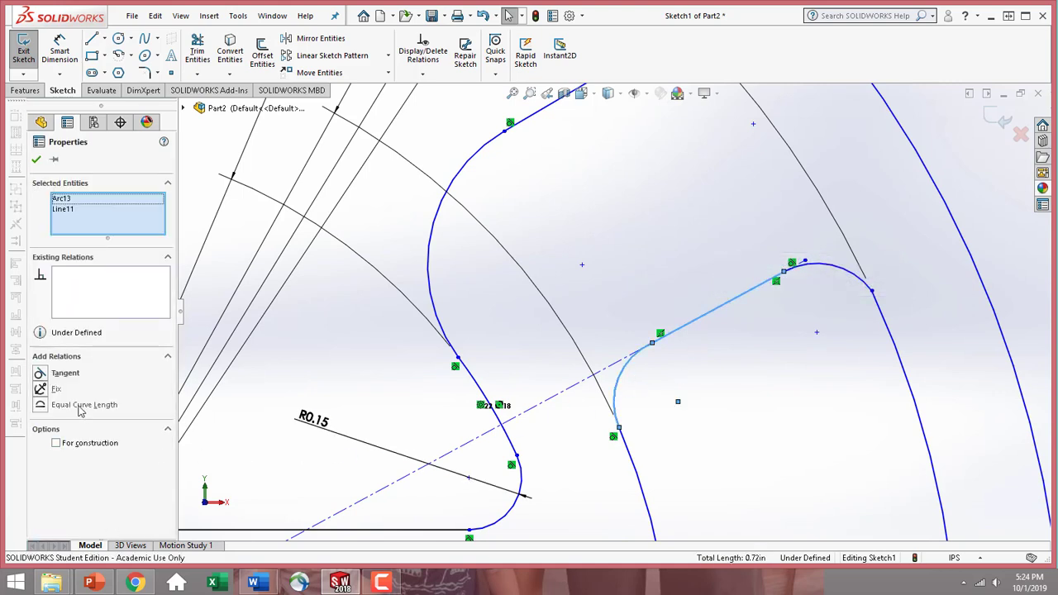
{"action": "left_click", "coordinate": [37, 161]}
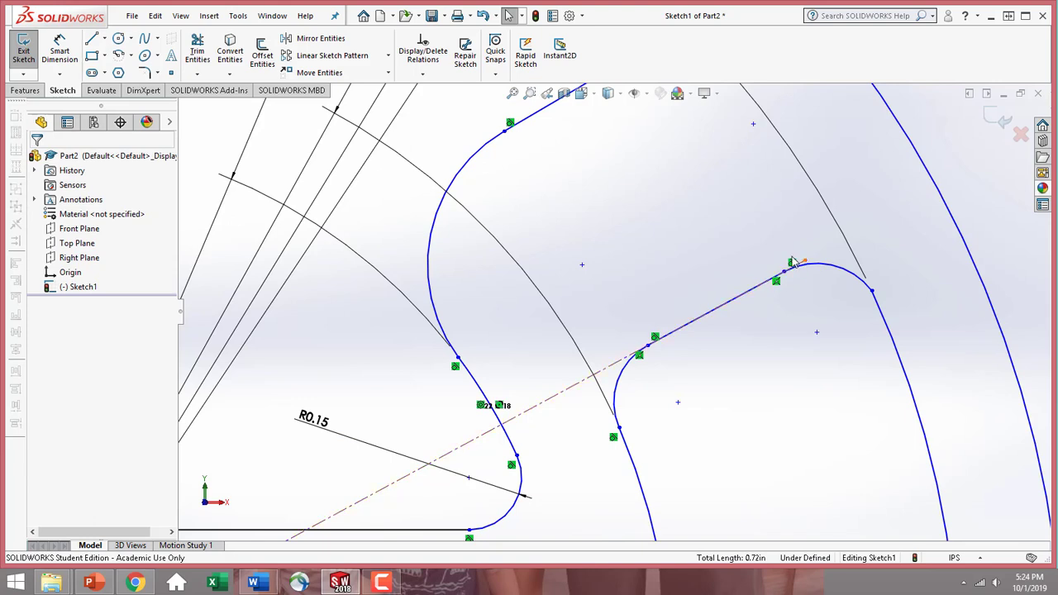
- Add a tangent relation between the 2.7 in arc and the small arc at the inner slanted line's upper end
{"action": "left_click", "coordinate": [881, 311]}
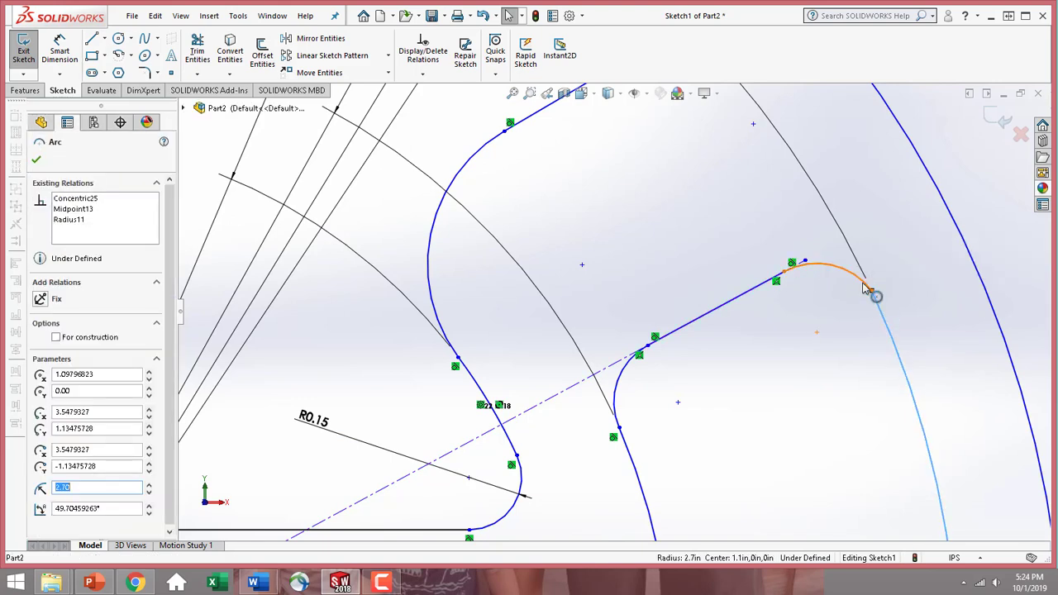
{"action": "left_click", "coordinate": [869, 289], "text": "ctrl"}
{"action": "left_click", "coordinate": [62, 388]}
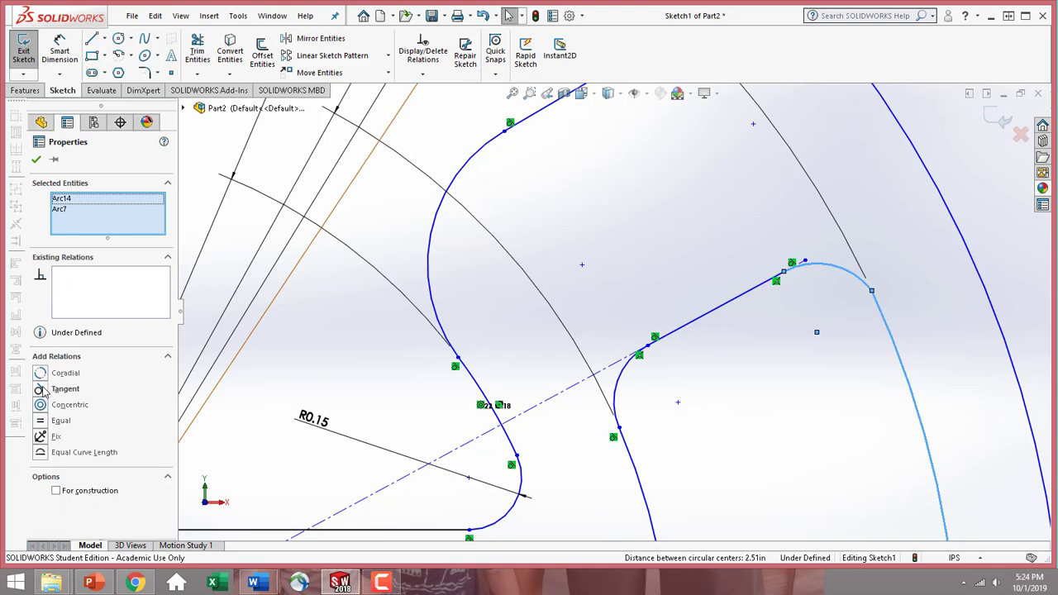
{"action": "left_click", "coordinate": [37, 161]}
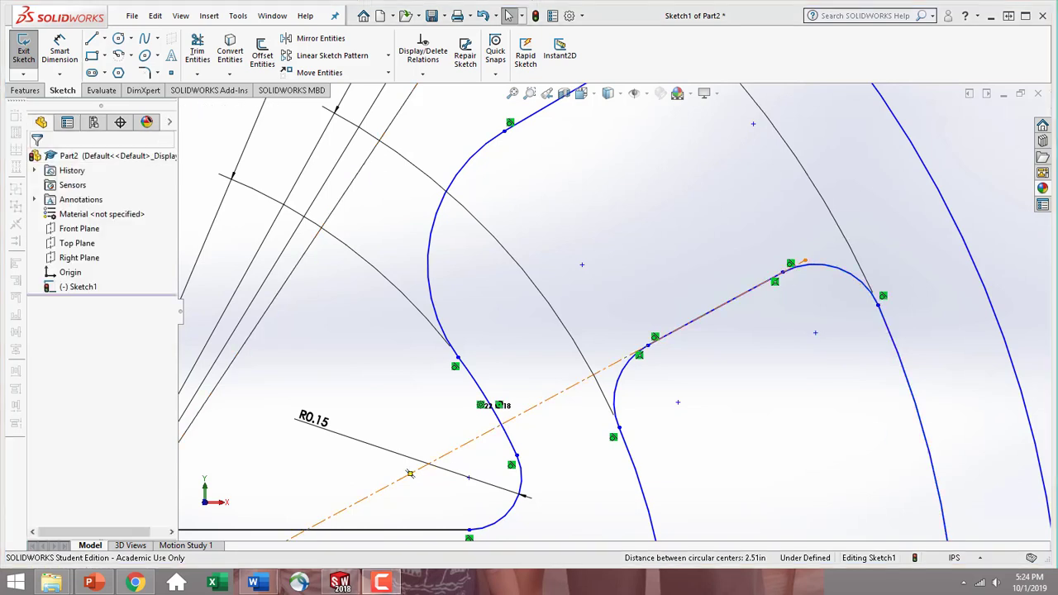
- Make the inner slanted line collinear with the angled centerline and move the centerline's upper end onto the slanted line's upper endpoint
{"action": "left_click", "coordinate": [684, 333]}
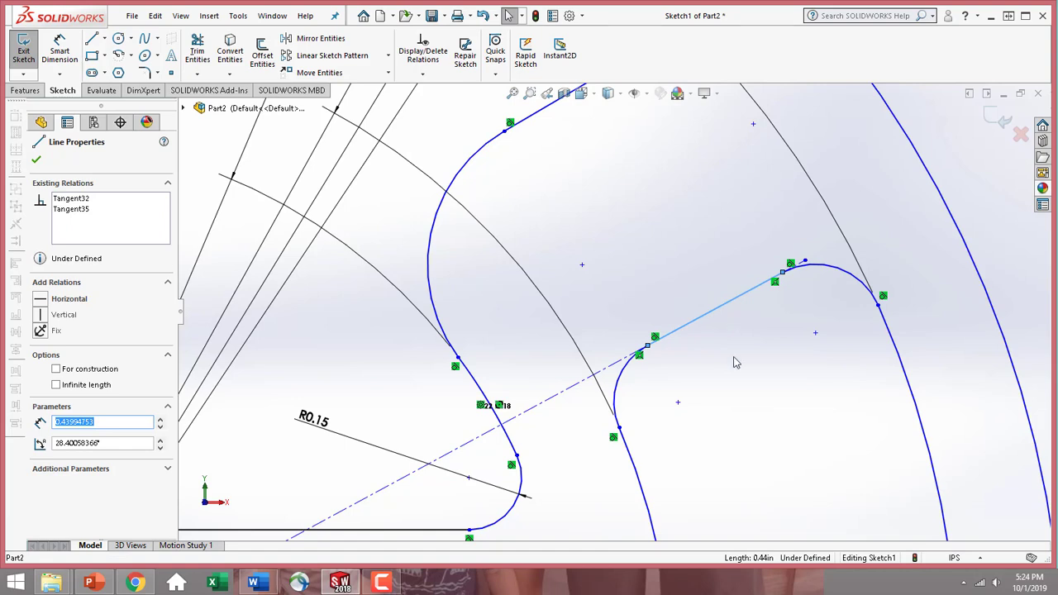
{"action": "left_click", "coordinate": [608, 373], "text": "ctrl"}
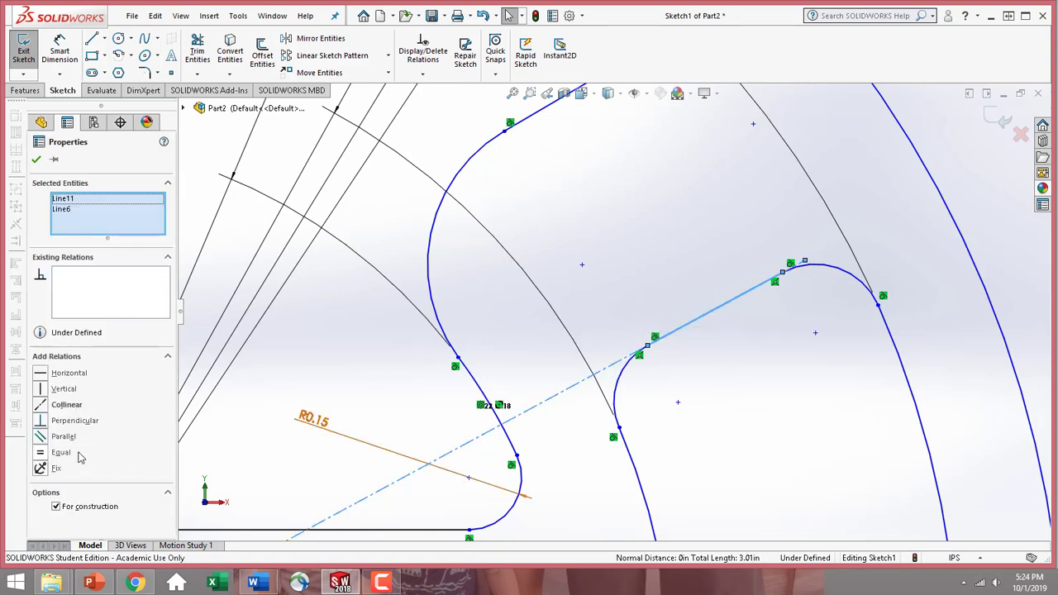
{"action": "left_click", "coordinate": [40, 406]}
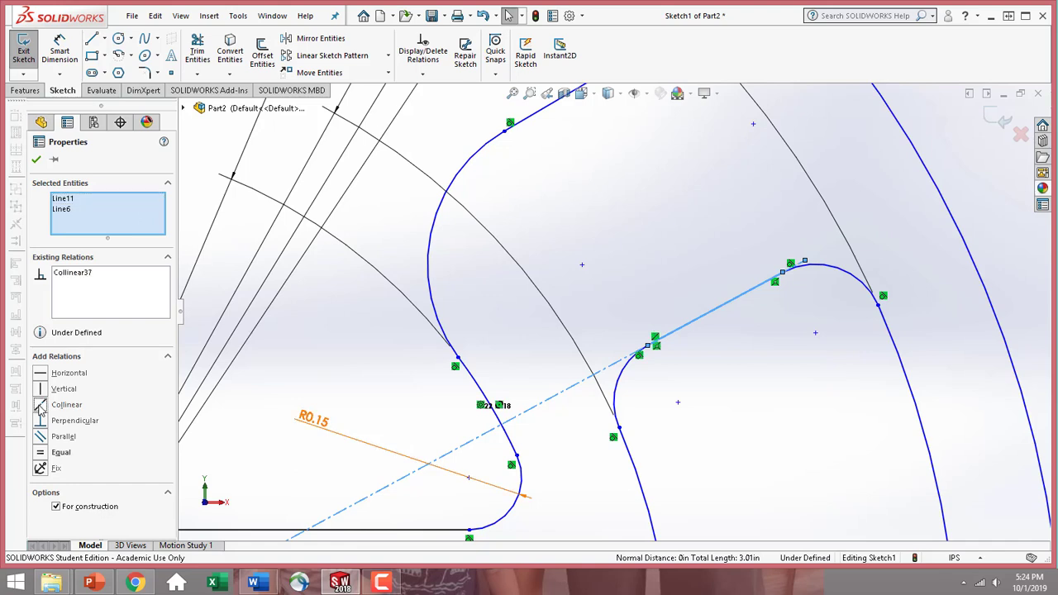
{"action": "left_click", "coordinate": [35, 161]}
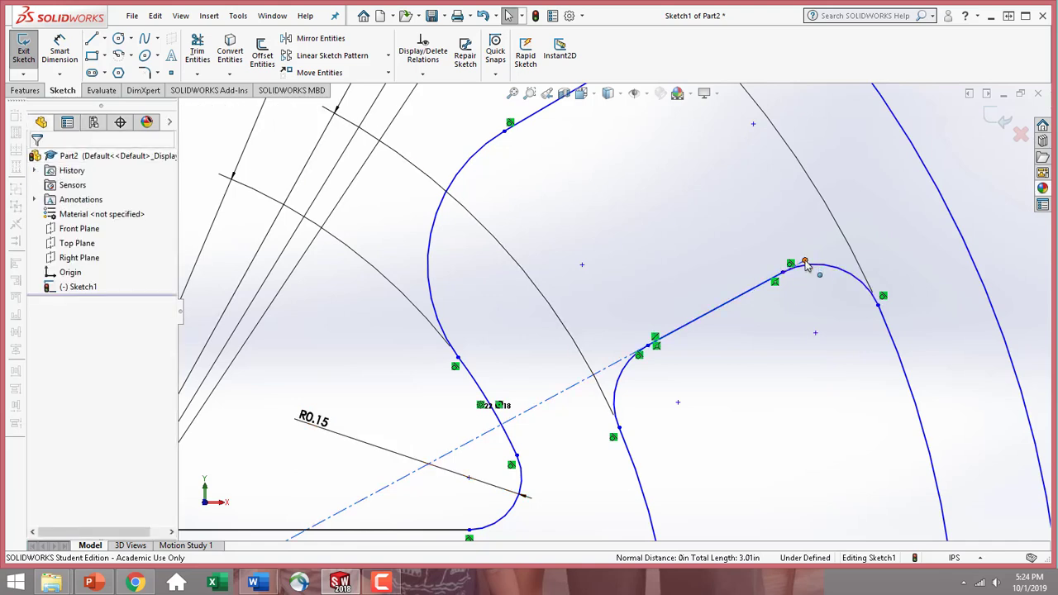
{"action": "left_click_drag", "start_coordinate": [805, 262], "coordinate": [784, 273]}
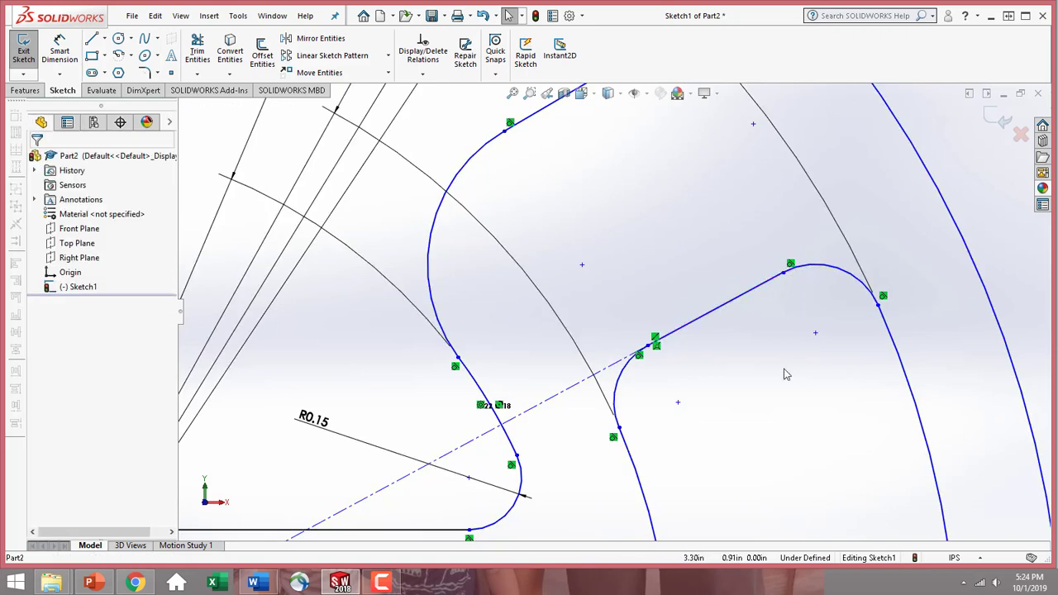
- Add a parallel relation between the outer slanted line and the inner slanted line
{"action": "scroll", "coordinate": [784, 376], "scroll_direction": "up", "scroll_amount": 3}
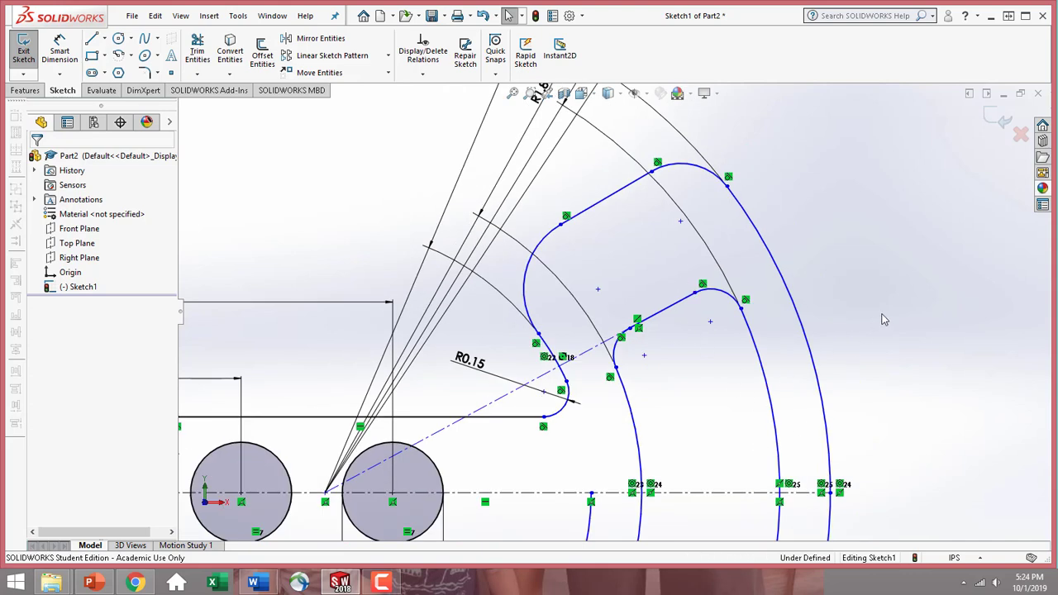
{"action": "left_click", "coordinate": [593, 210]}
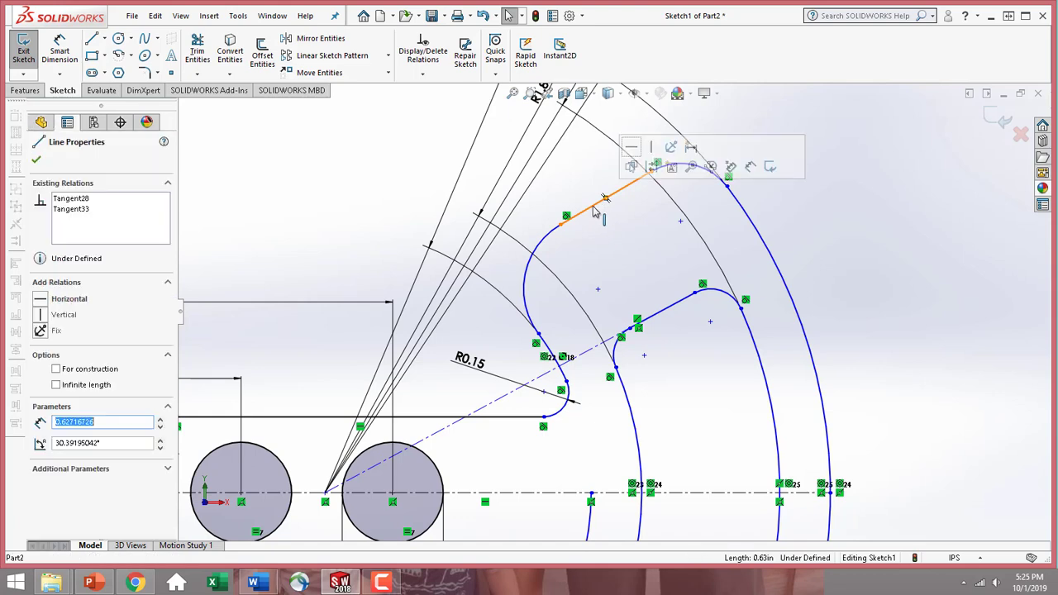
{"action": "left_click", "coordinate": [652, 324], "text": "ctrl"}
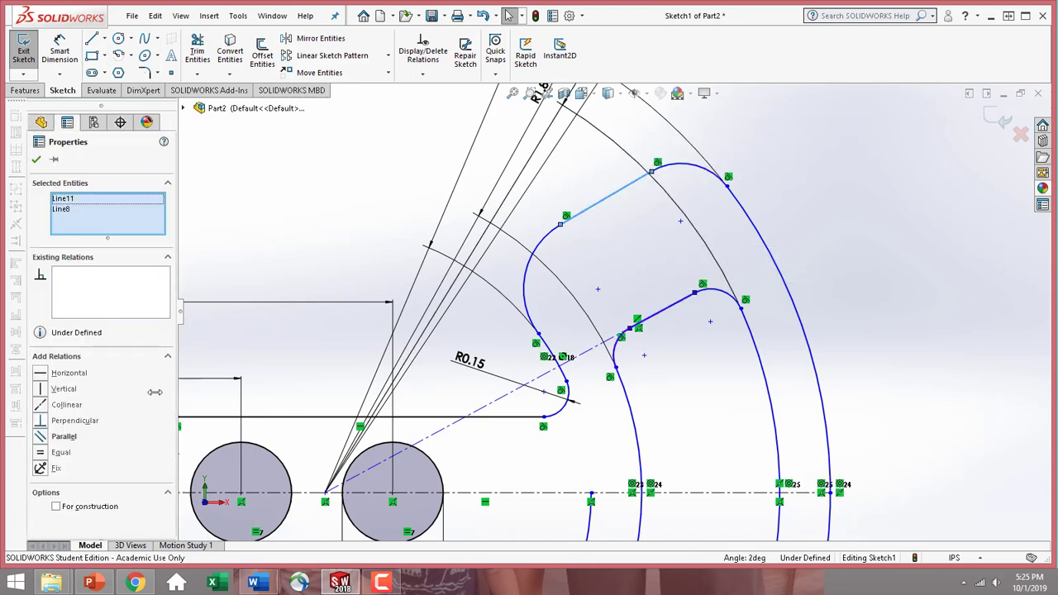
{"action": "left_click", "coordinate": [41, 439]}
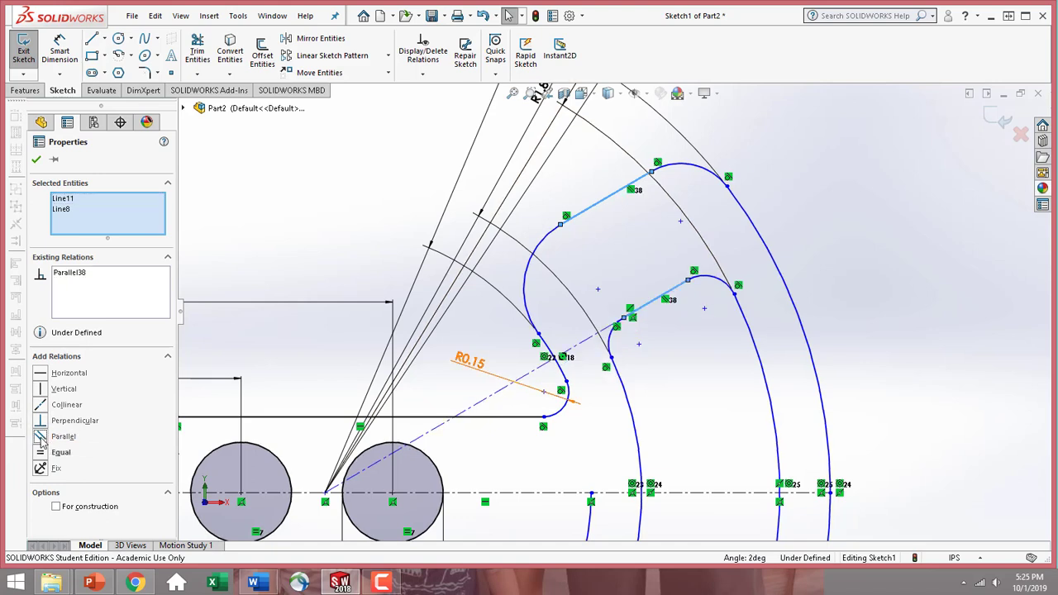
{"action": "left_click", "coordinate": [36, 159]}
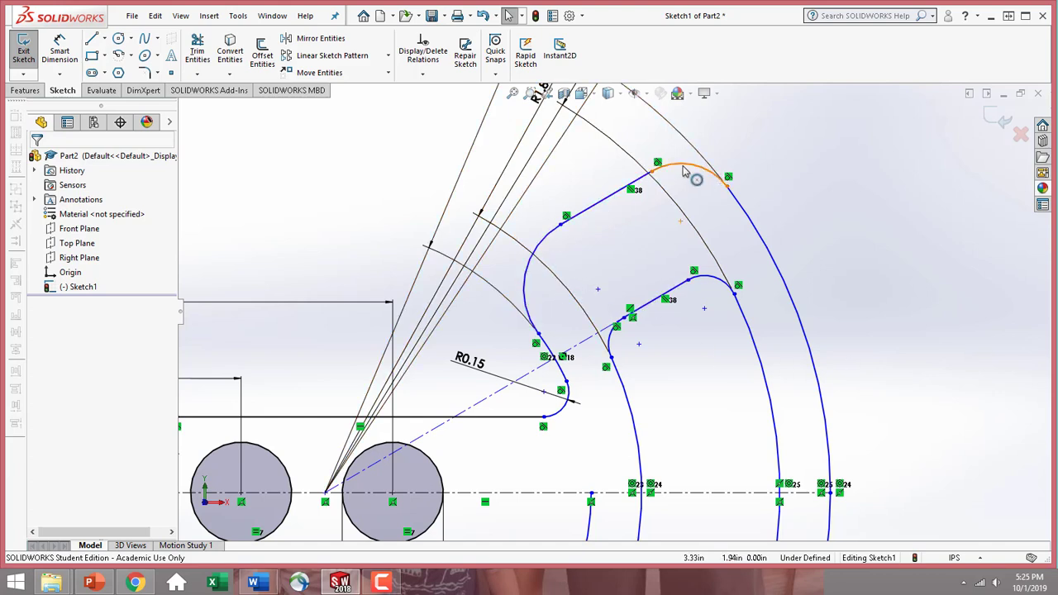
- Dimension the arc at the outer slanted line's upper end with a radius of 0.30 in
{"action": "left_click", "coordinate": [65, 51]}
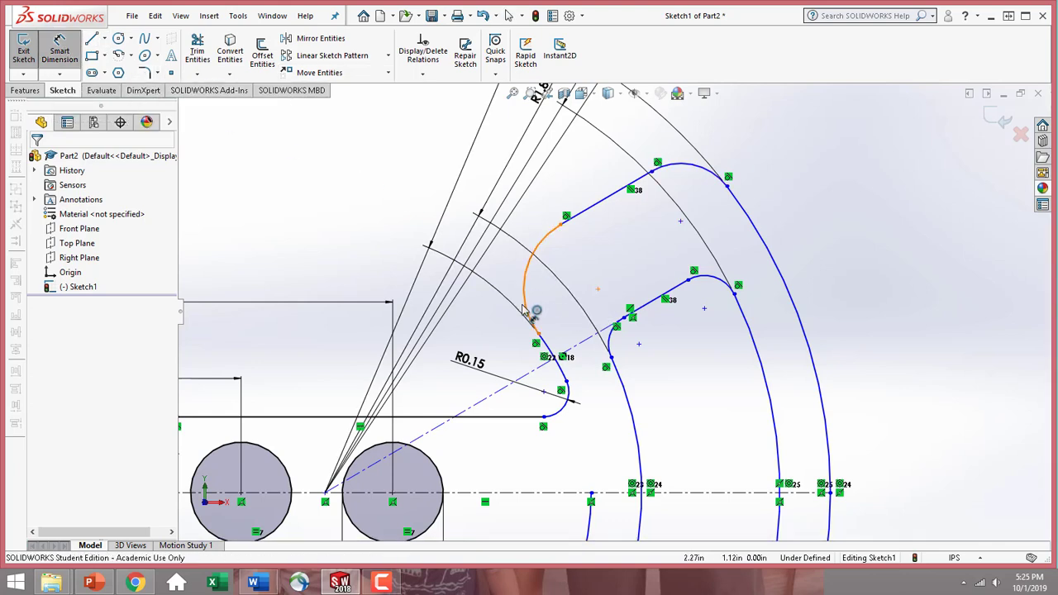
{"action": "left_click", "coordinate": [708, 174]}
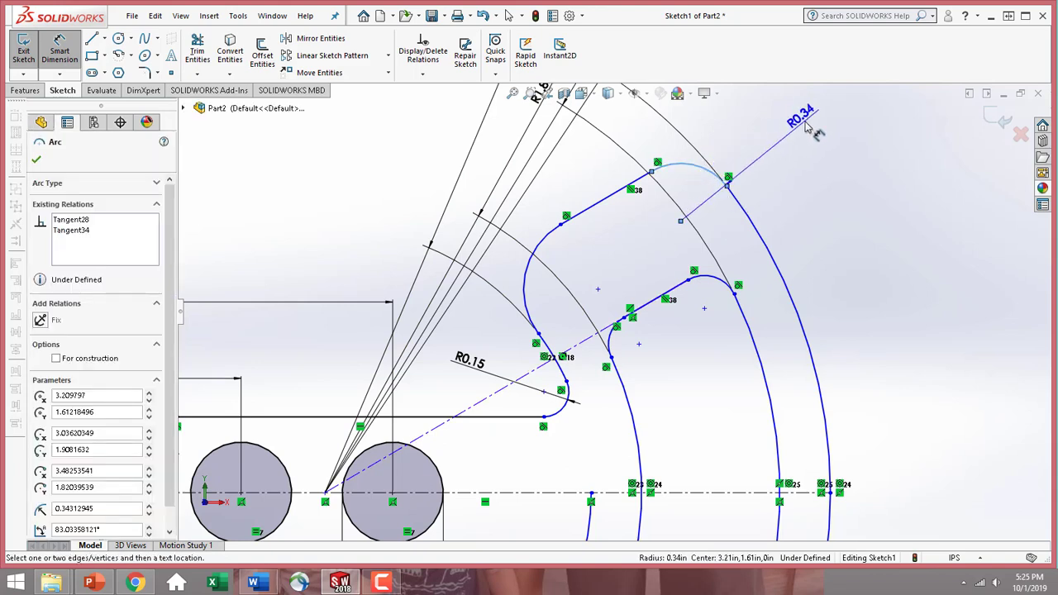
{"action": "left_click", "coordinate": [784, 114]}
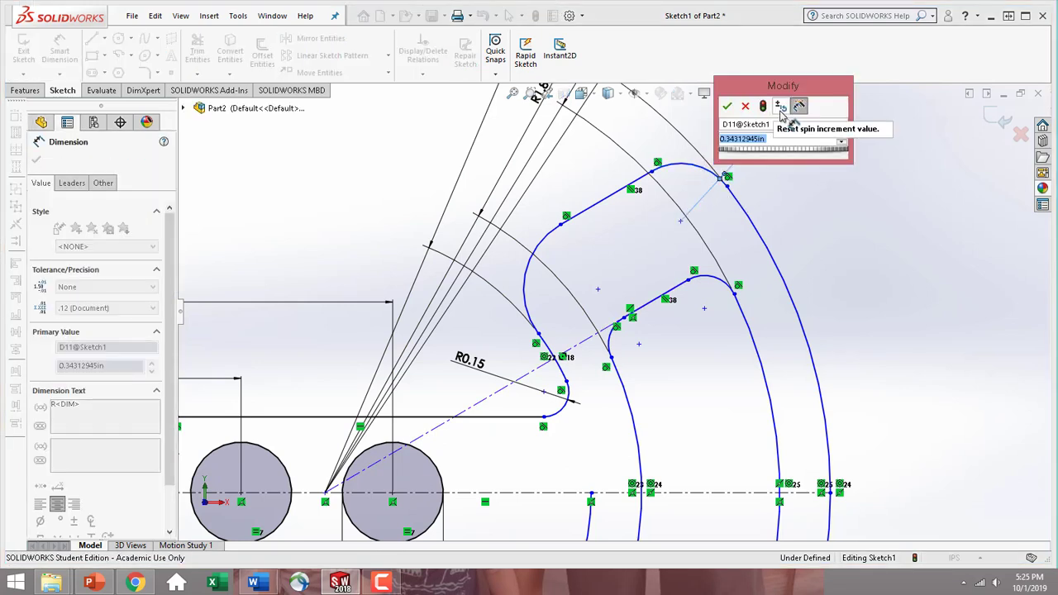
{"action": "type", "text": ".30"}
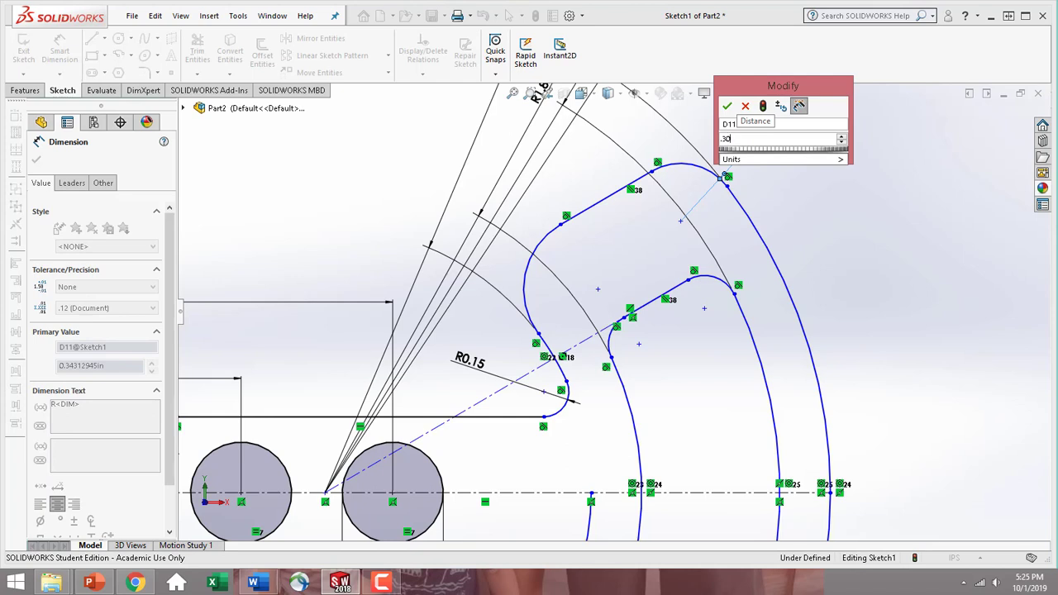
{"action": "key", "text": "Return"}
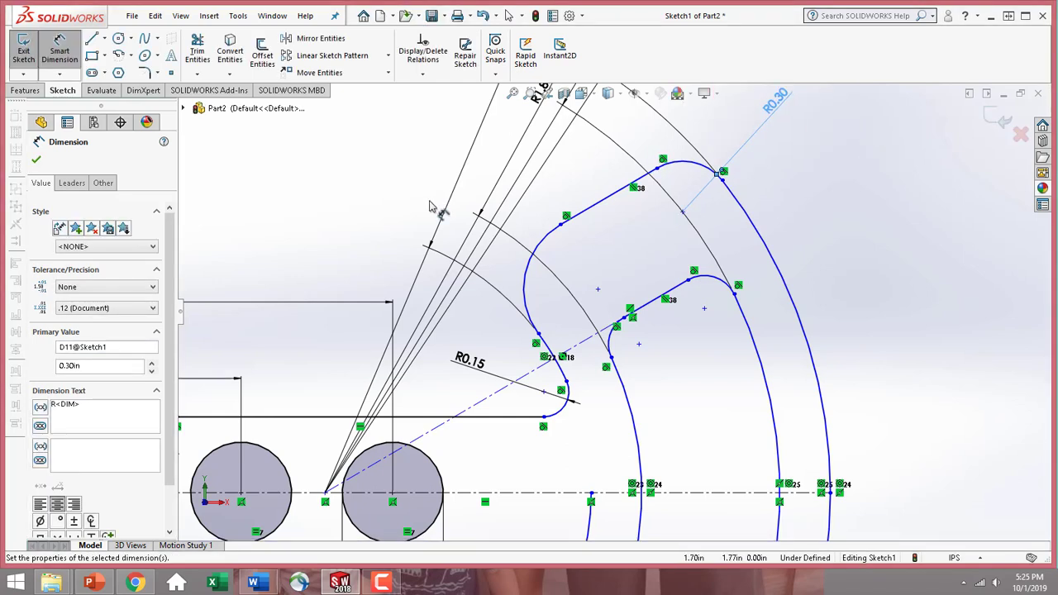
{"action": "left_click", "coordinate": [36, 159]}
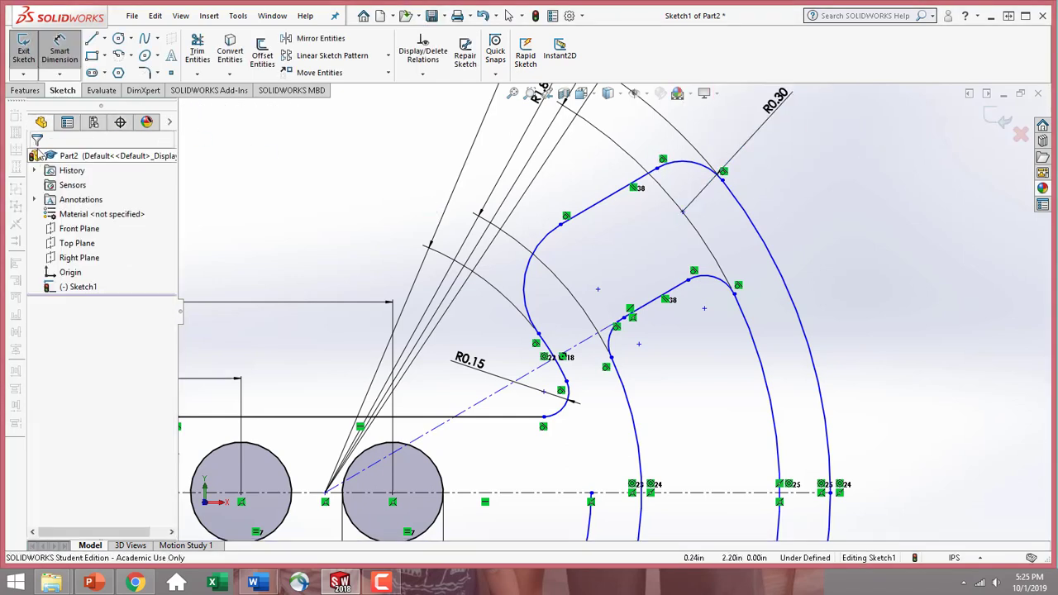
- Add an equal relation between the two arcs at the ends of the outer slanted line
{"action": "left_click", "coordinate": [709, 174]}
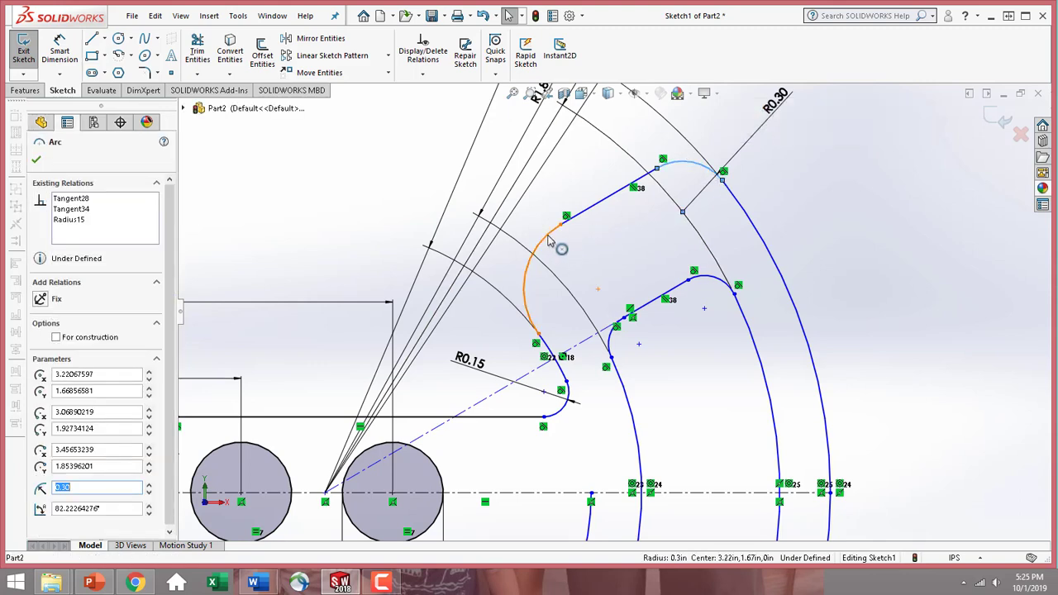
{"action": "left_click", "coordinate": [551, 242], "text": "ctrl"}
{"action": "left_click", "coordinate": [58, 421]}
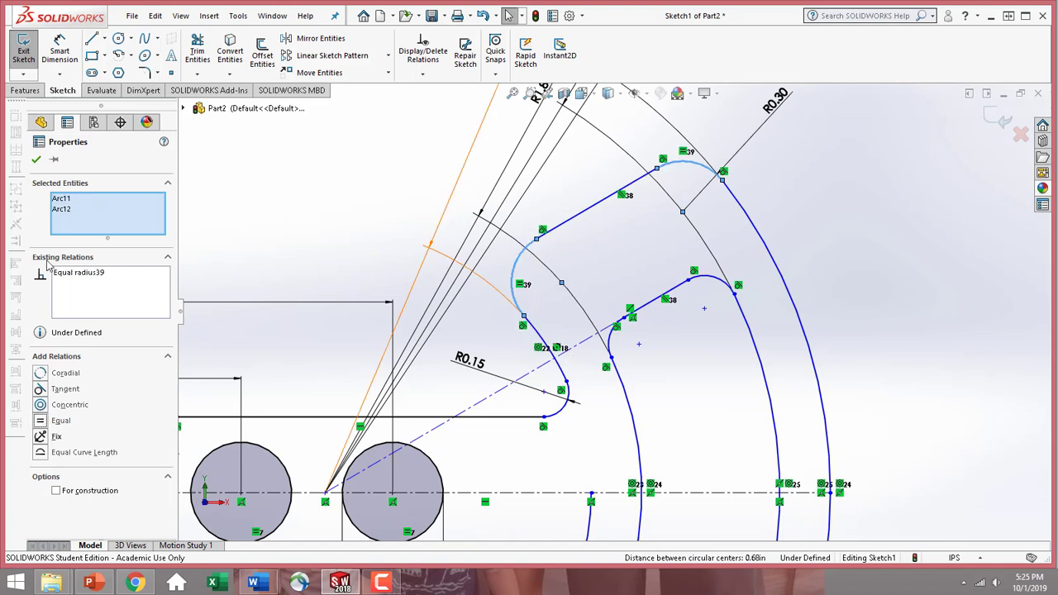
{"action": "left_click", "coordinate": [36, 161]}
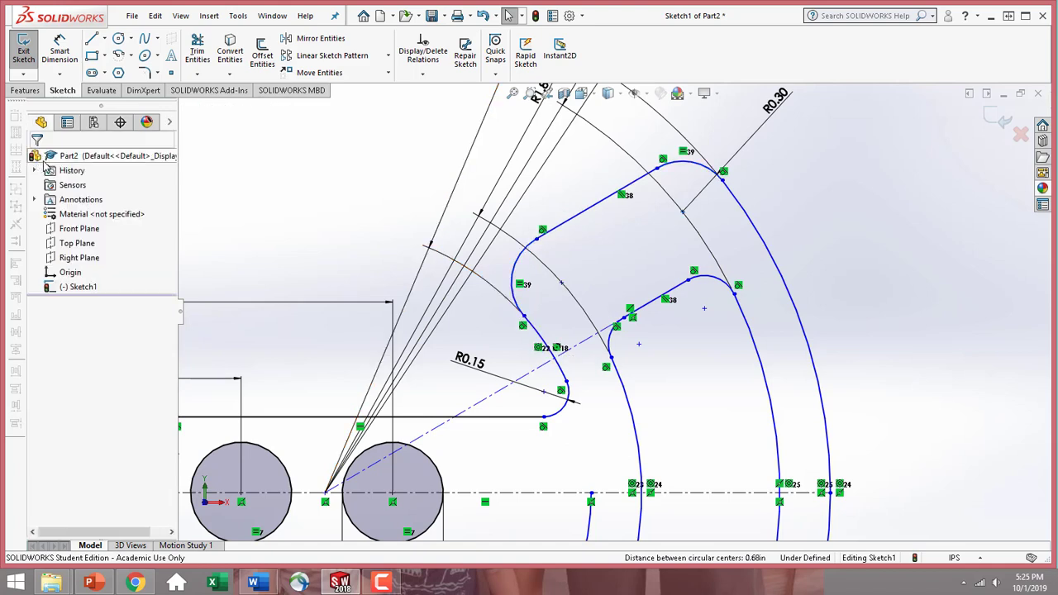
- Add an equal relation between the two small arcs at the ends of the inner slanted line
{"action": "left_click", "coordinate": [716, 279]}
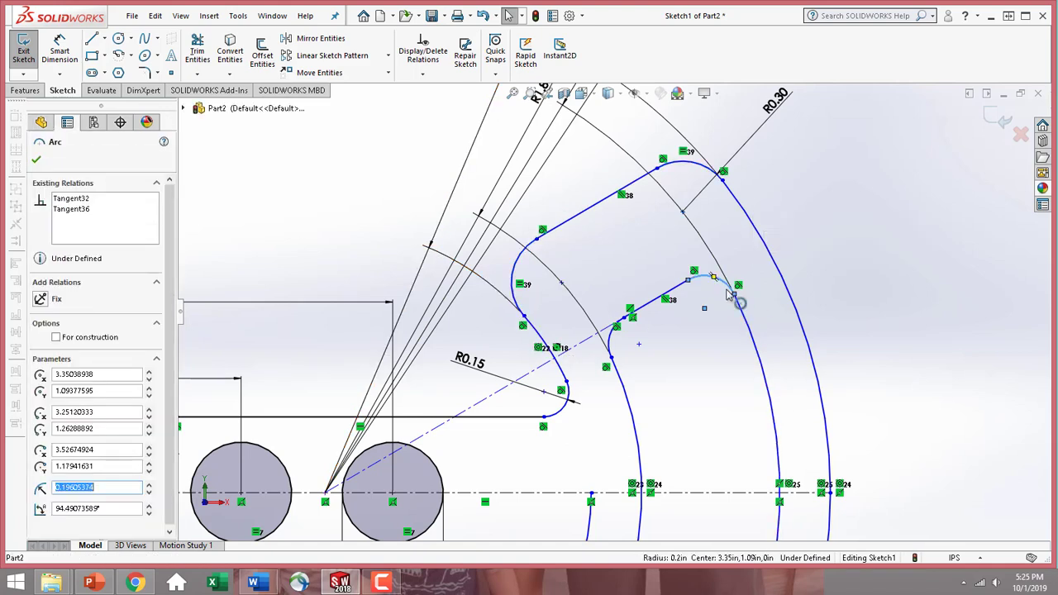
{"action": "left_click", "coordinate": [611, 354], "text": "ctrl"}
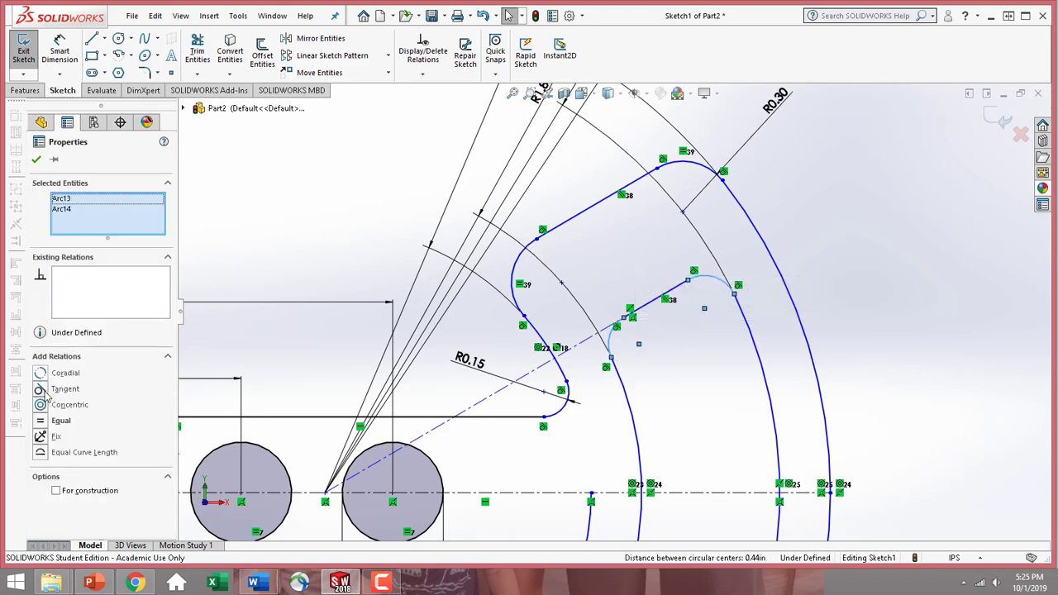
{"action": "left_click", "coordinate": [43, 421]}
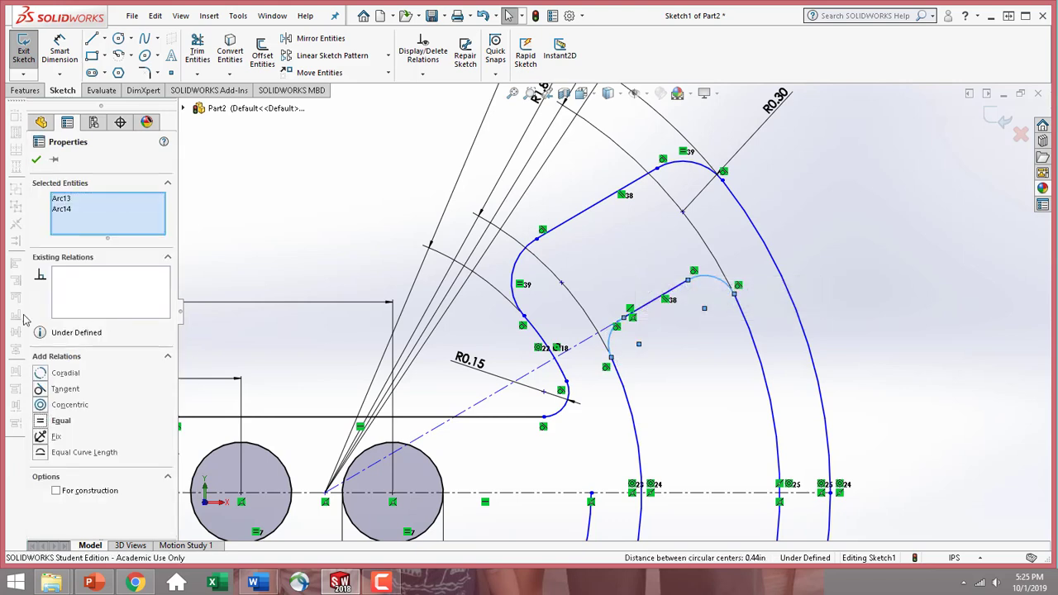
{"action": "left_click", "coordinate": [36, 158]}
- Dimension the small arc at the inner slanted line's upper end with a radius of 0.15 in
{"action": "left_click", "coordinate": [59, 49]}
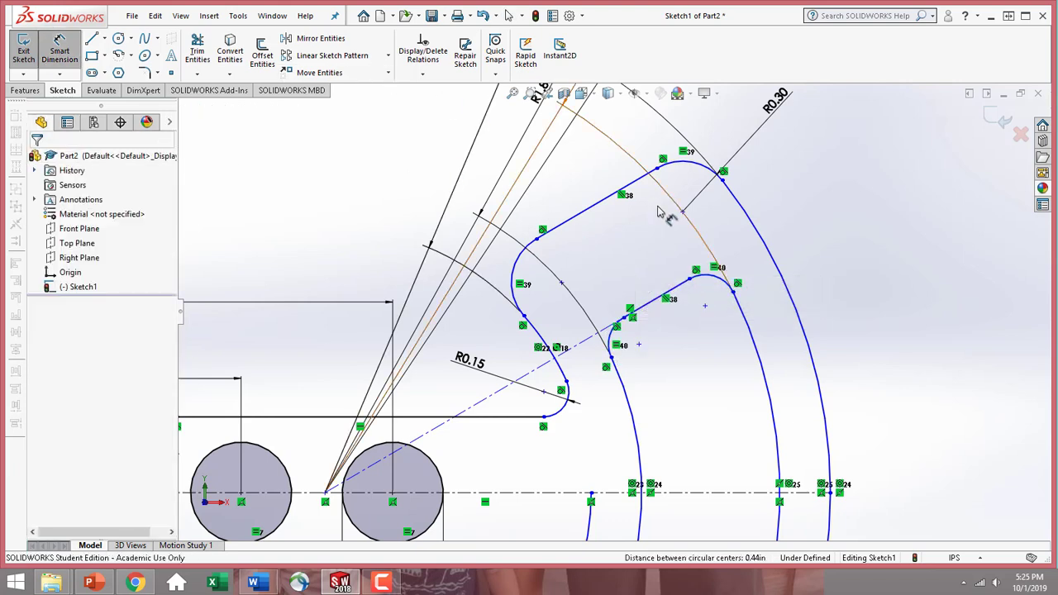
{"action": "left_click", "coordinate": [732, 288]}
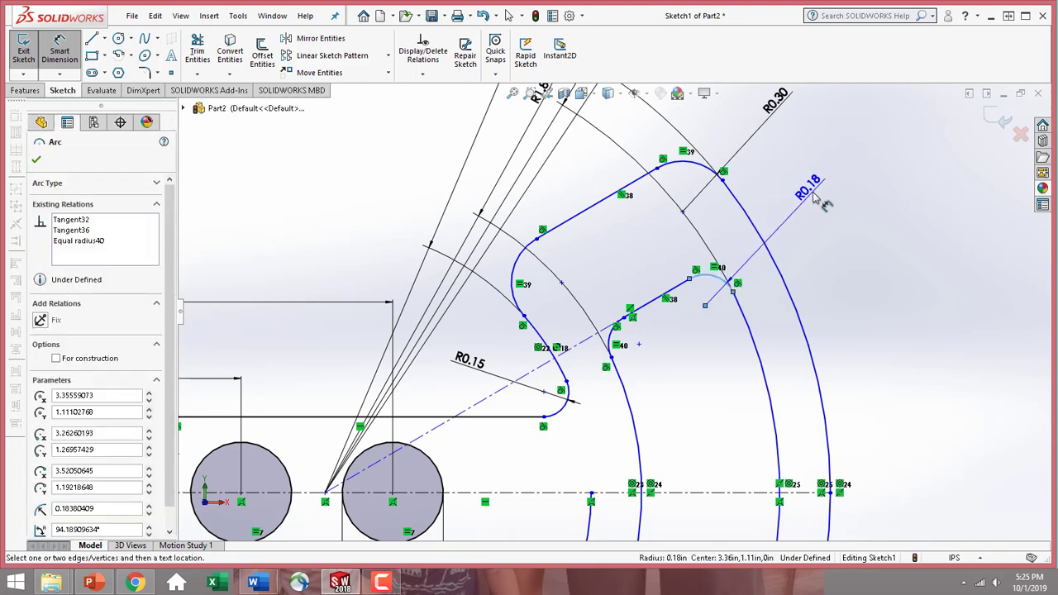
{"action": "left_click", "coordinate": [810, 194]}
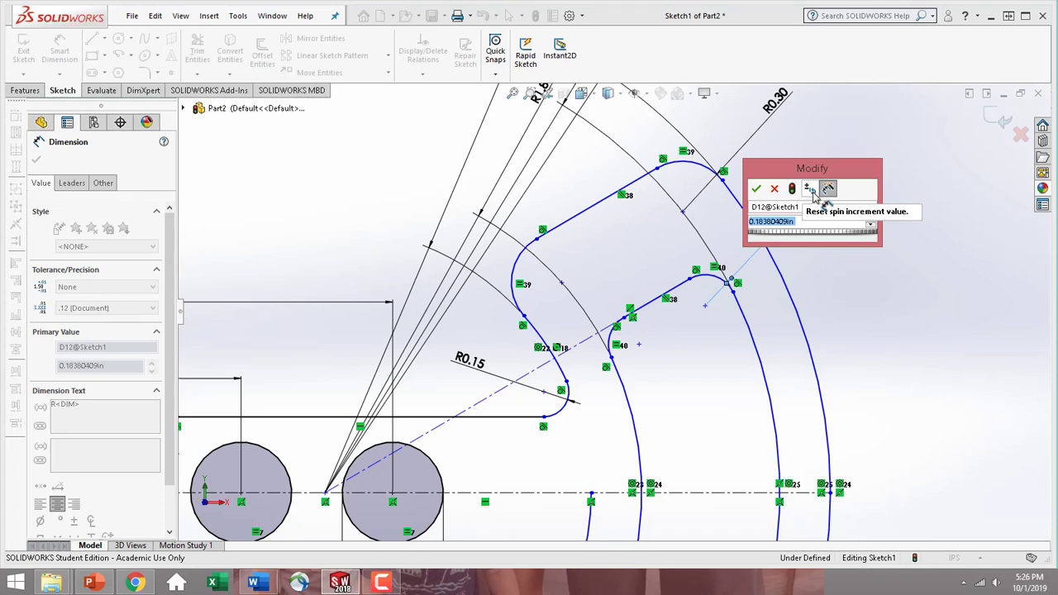
{"action": "type", "text": ".15"}
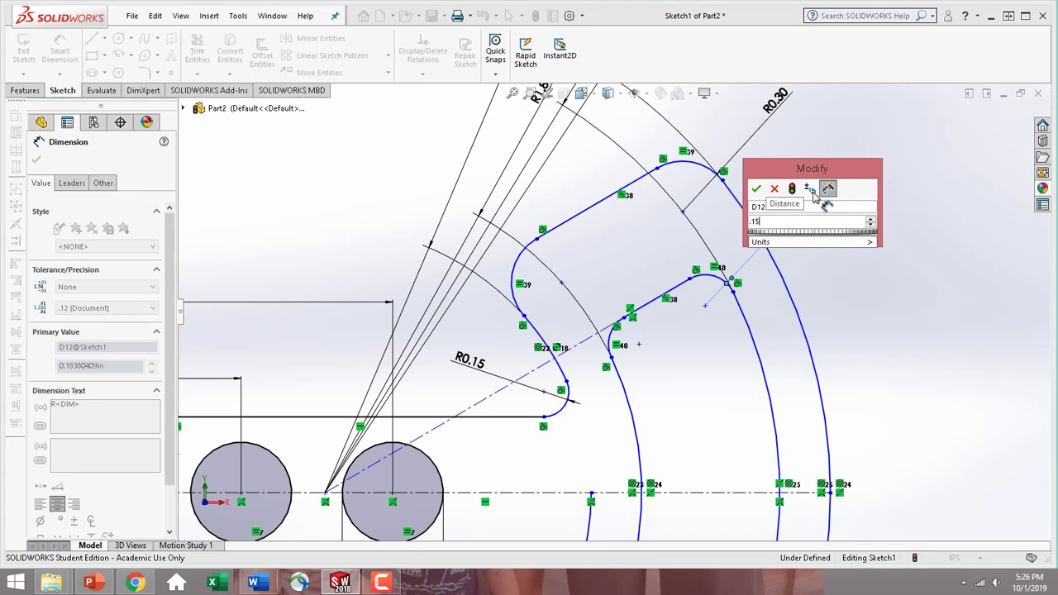
{"action": "key", "text": "Return"}
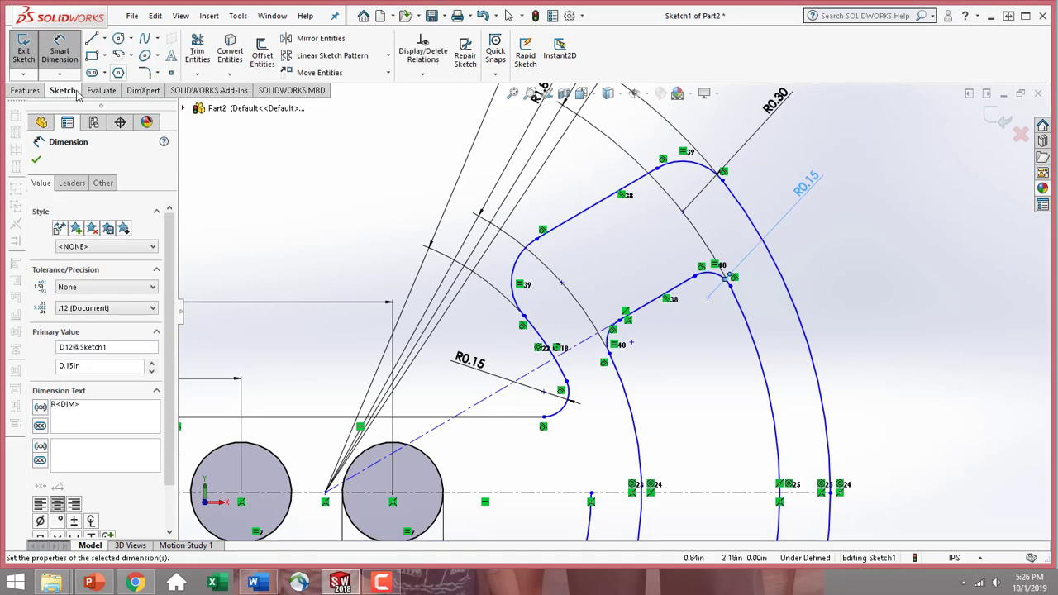
{"action": "left_click", "coordinate": [59, 48]}
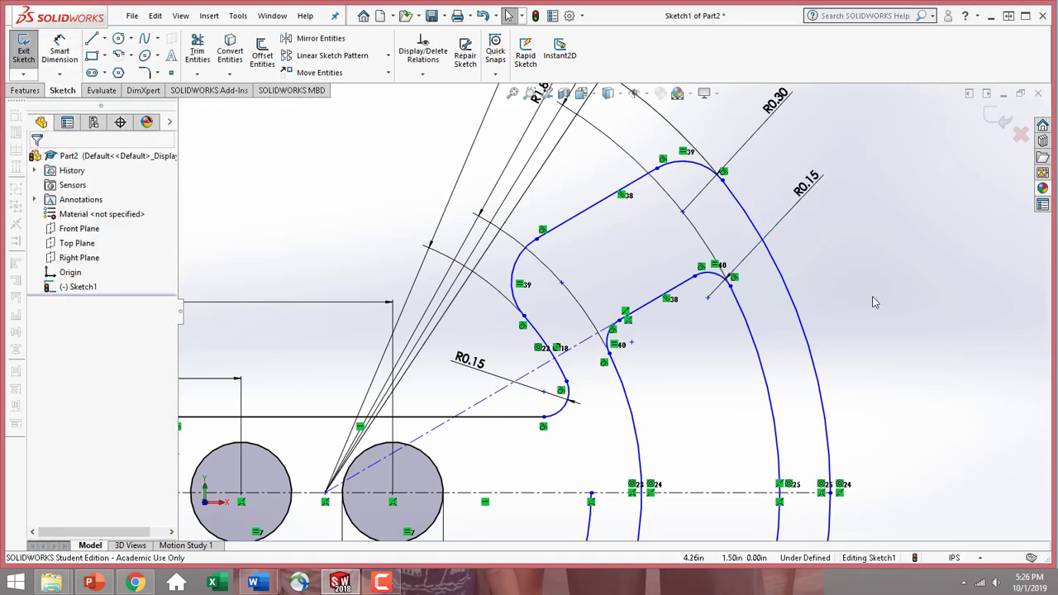
- Dimension the distance between the inner and outer parallel slanted lines as 0.30 in
{"action": "left_click", "coordinate": [59, 51]}
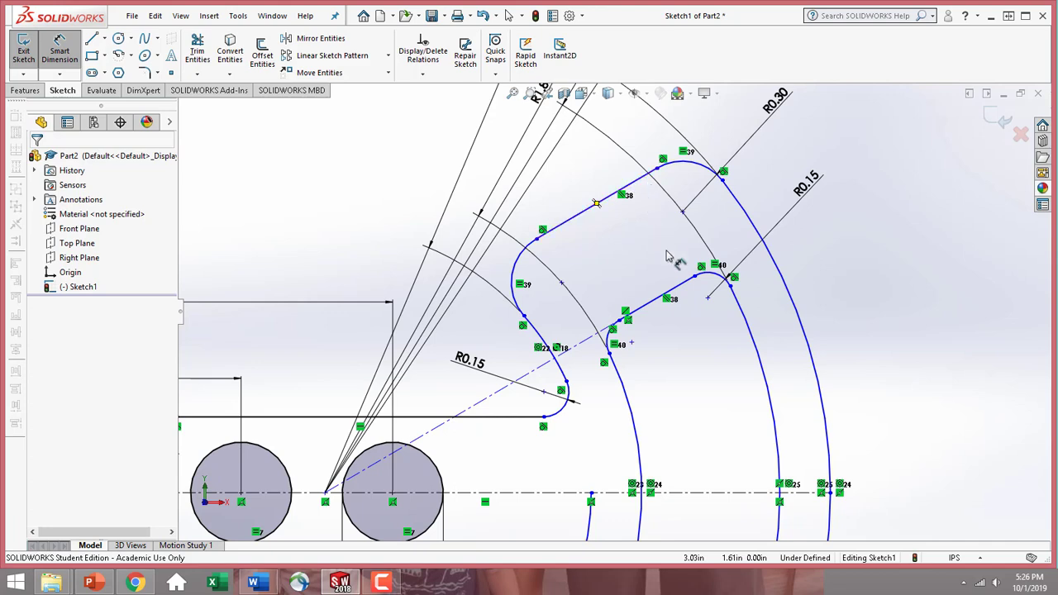
{"action": "left_click", "coordinate": [665, 296]}
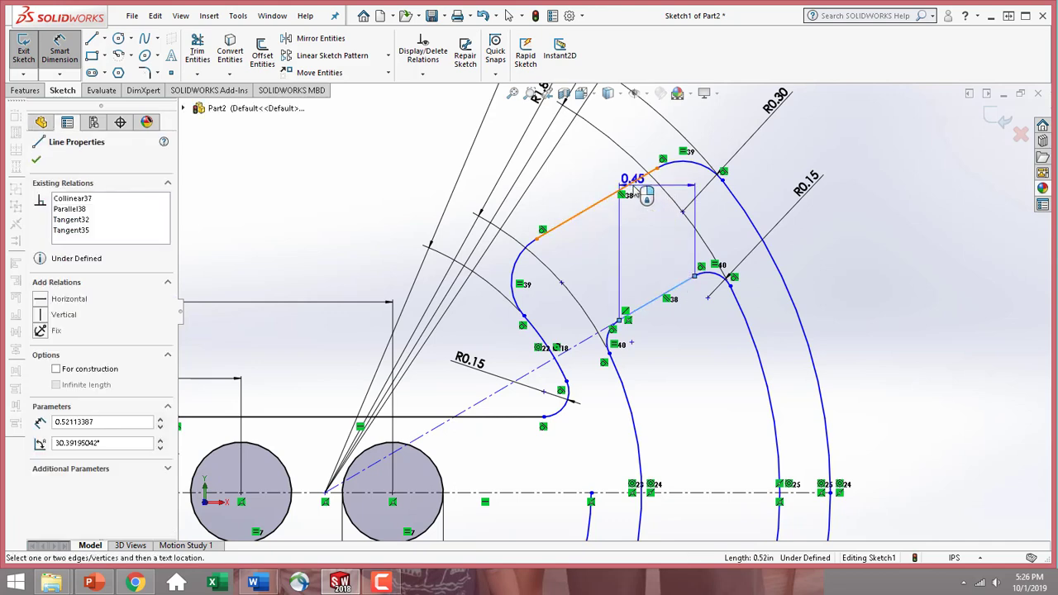
{"action": "left_click", "coordinate": [630, 183]}
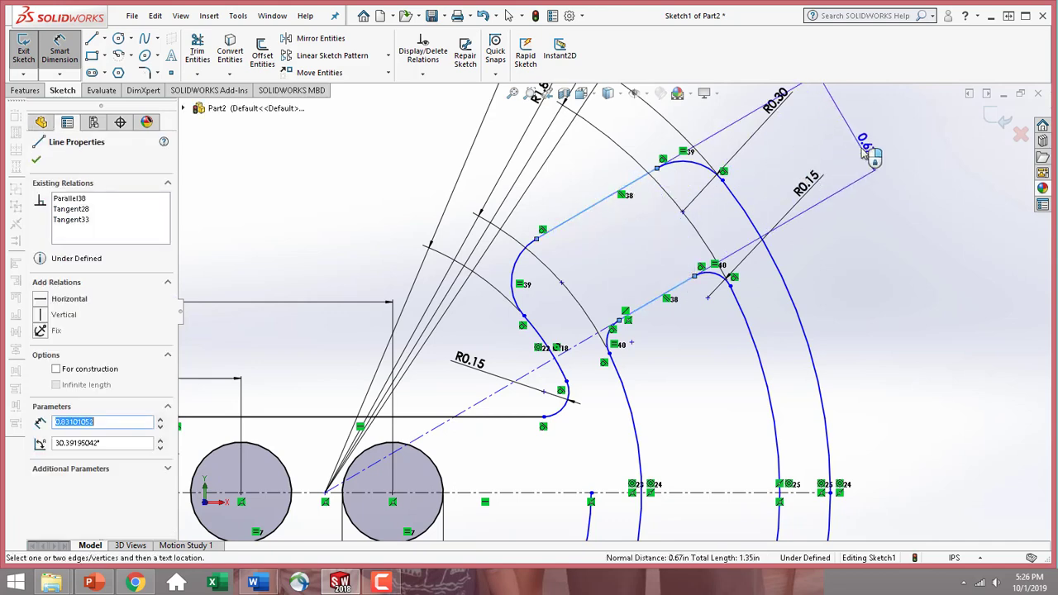
{"action": "left_click", "coordinate": [864, 156]}
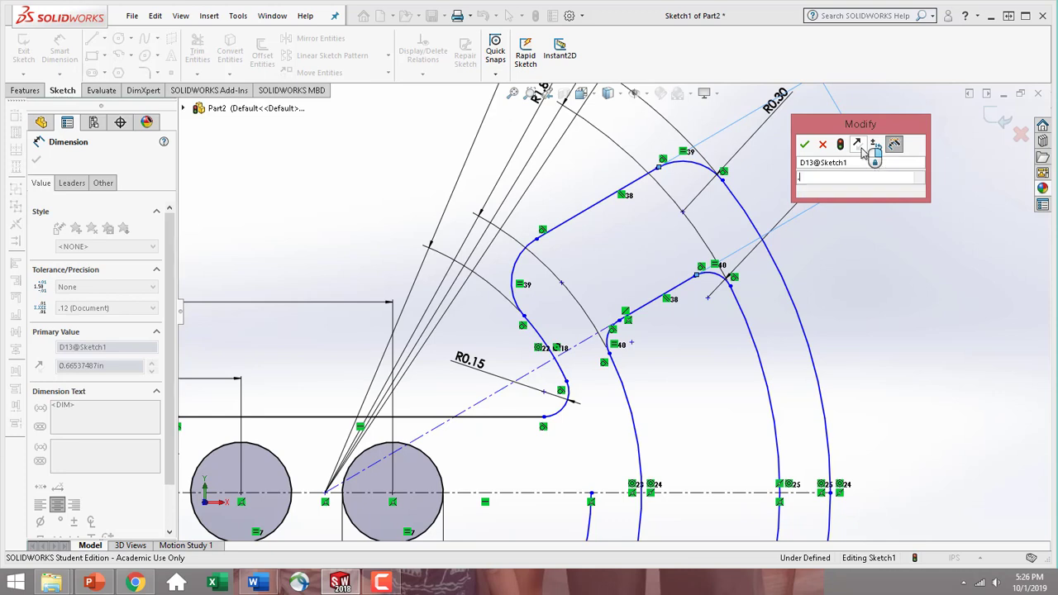
{"action": "type", "text": ".3"}
{"action": "key", "text": "Return"}
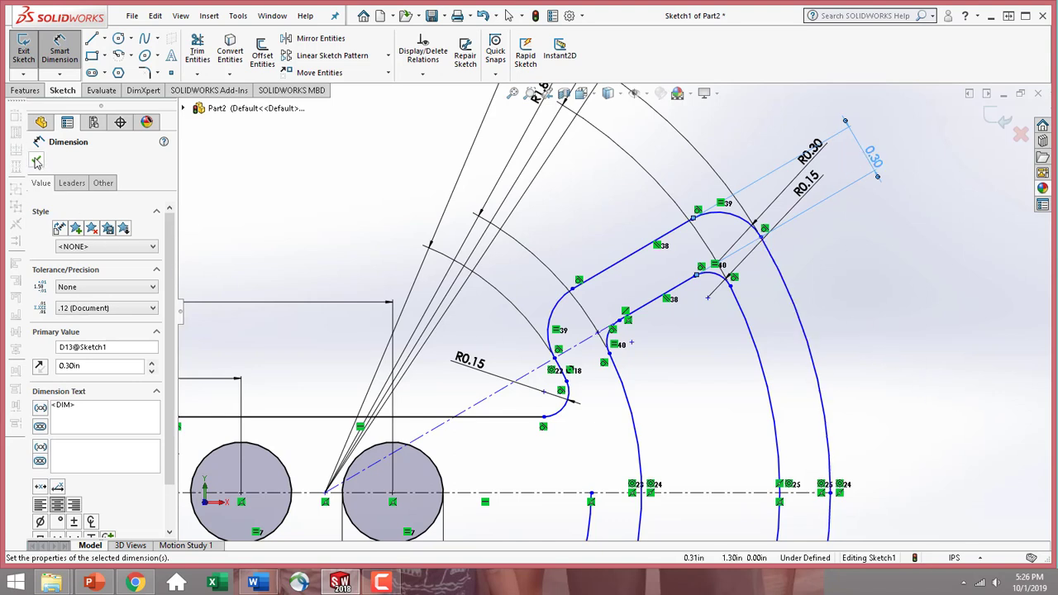
{"action": "left_click", "coordinate": [38, 162]}
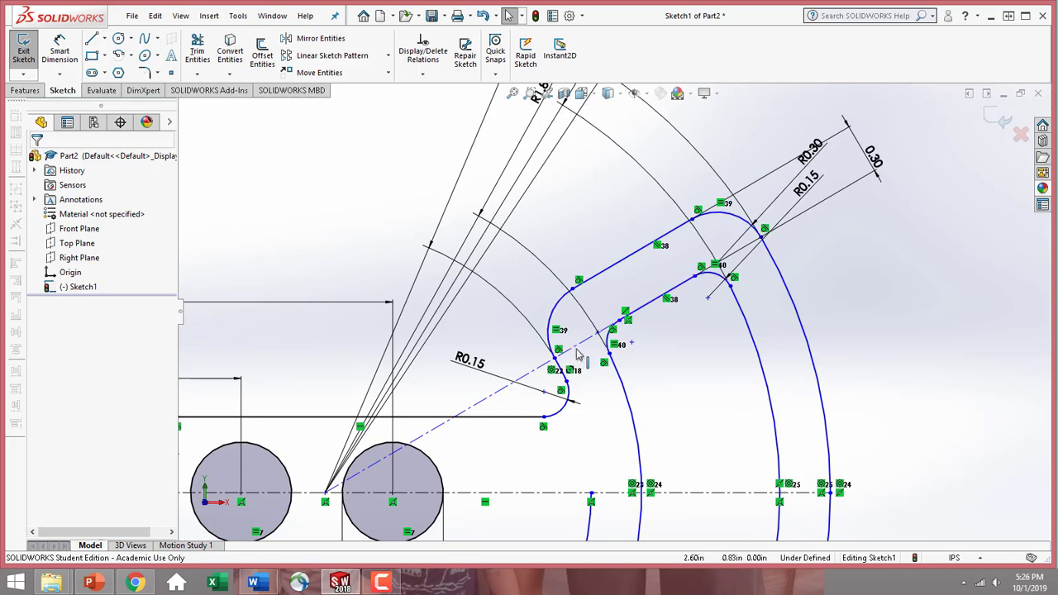
{"action": "scroll", "coordinate": [640, 408], "scroll_direction": "up", "scroll_amount": 3}
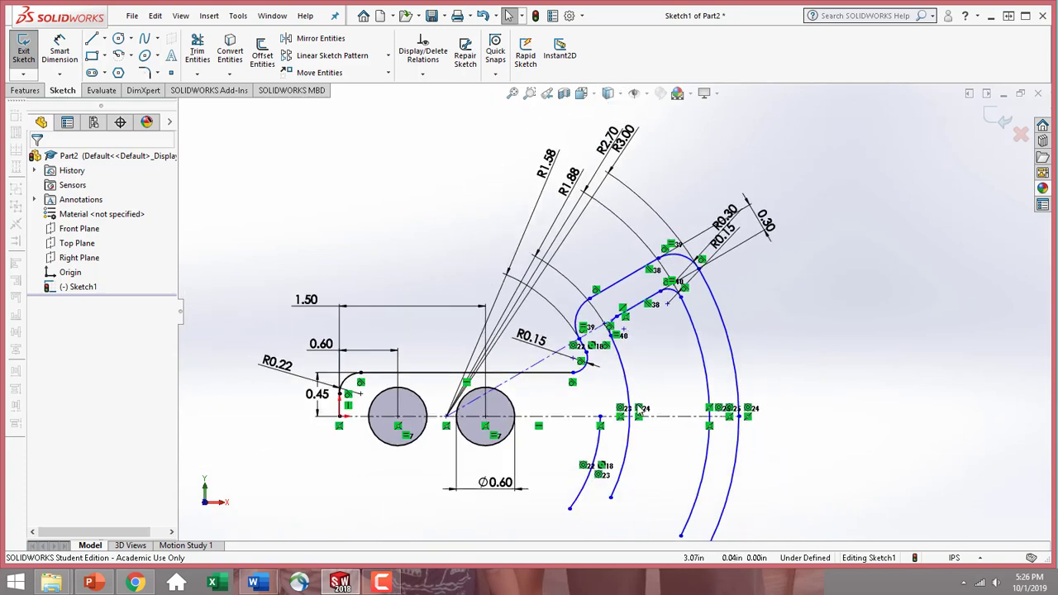
- Try to move the junction of the R1.58 arc and the outer slanted line's lower arc onto the slanted centerline, and undo the relation
{"action": "scroll", "coordinate": [628, 406], "scroll_direction": "down", "scroll_amount": 4}
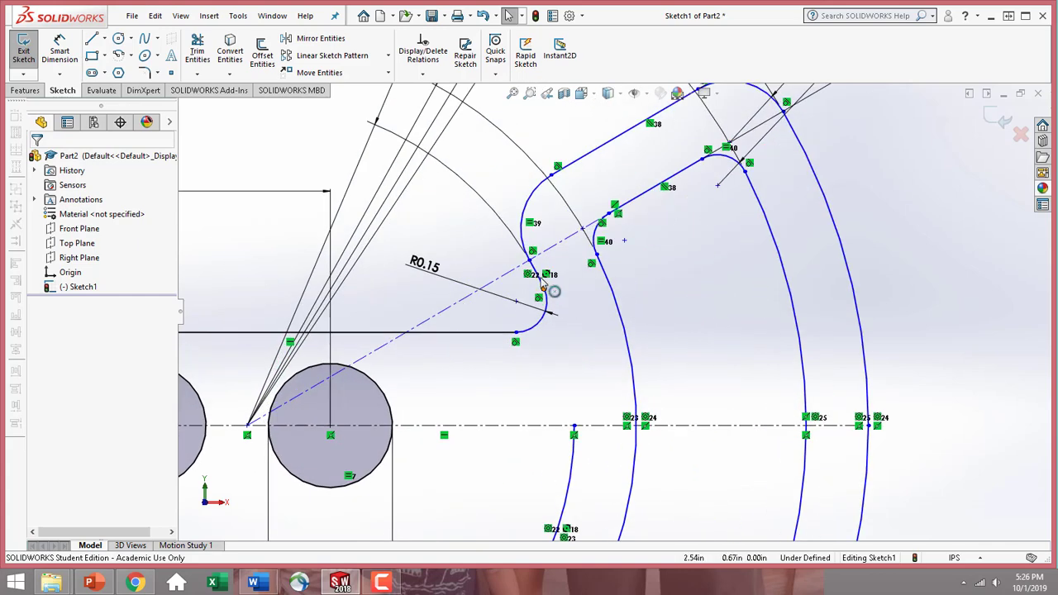
{"action": "left_click", "coordinate": [530, 259]}
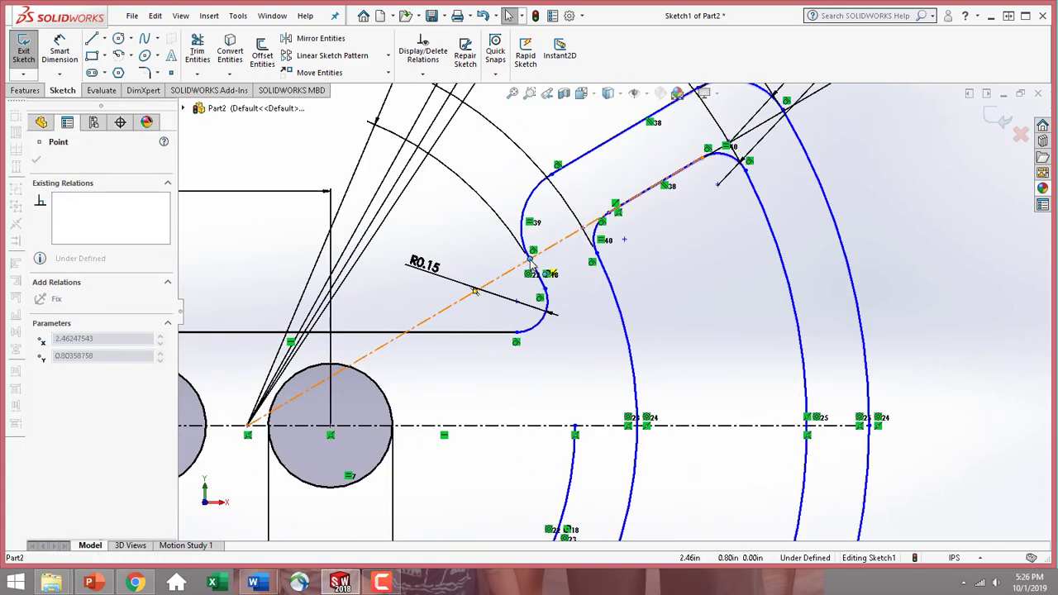
{"action": "left_click_drag", "start_coordinate": [531, 259], "coordinate": [538, 248]}
{"action": "left_click", "coordinate": [607, 290]}
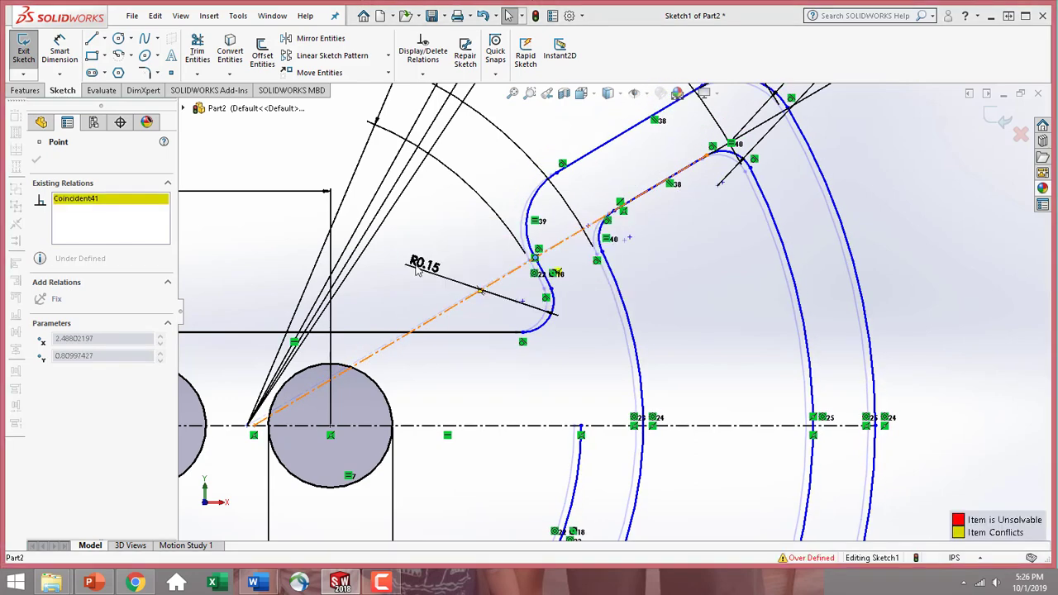
{"action": "key", "text": "ctrl+z"}
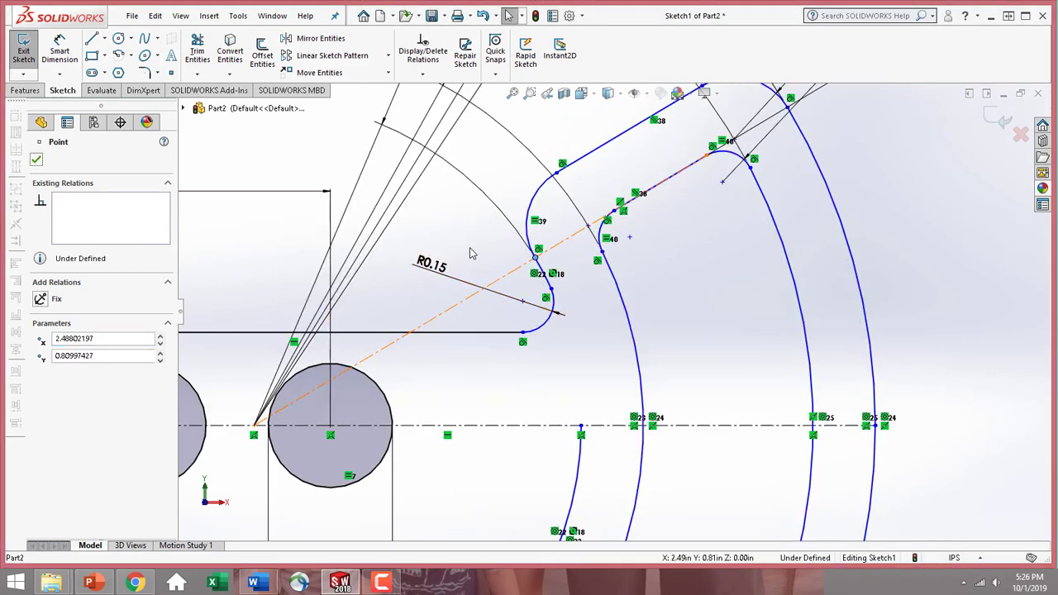
{"action": "left_click", "coordinate": [469, 253]}
- Try a coincident relation between the R1.58 arc's upper endpoint and the slanted centerline, and delete that relation
{"action": "scroll", "coordinate": [499, 246], "scroll_direction": "down", "scroll_amount": 5}
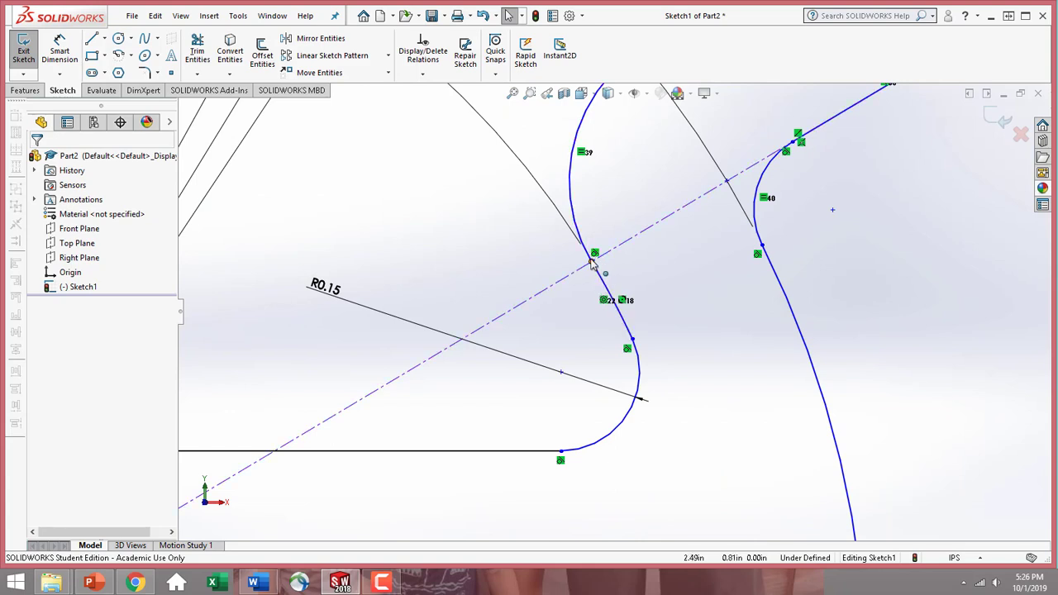
{"action": "left_click", "coordinate": [592, 263]}
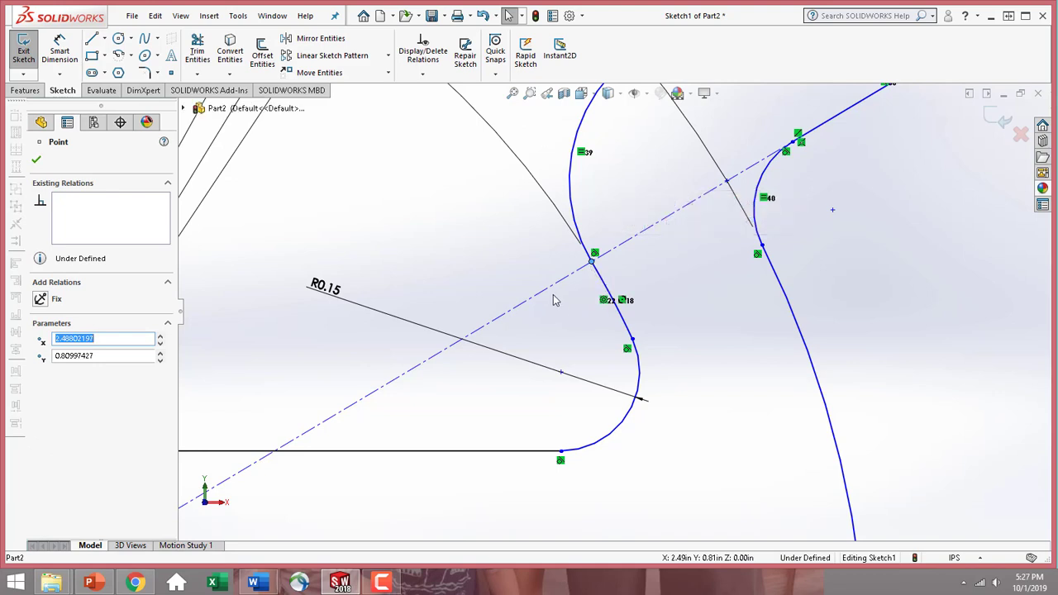
{"action": "left_click", "coordinate": [561, 283], "text": "ctrl"}
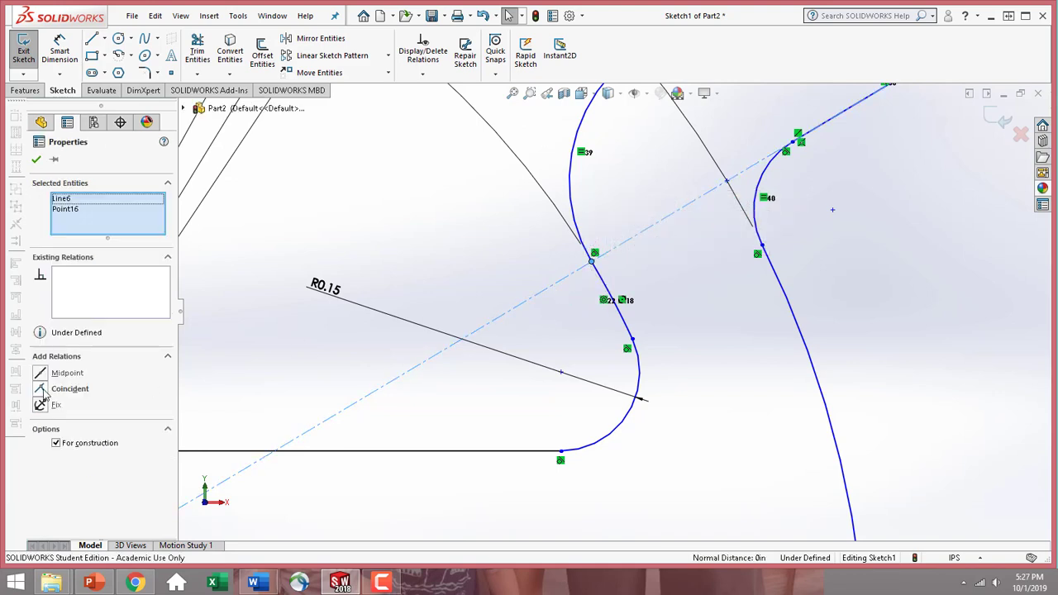
{"action": "left_click", "coordinate": [41, 389]}
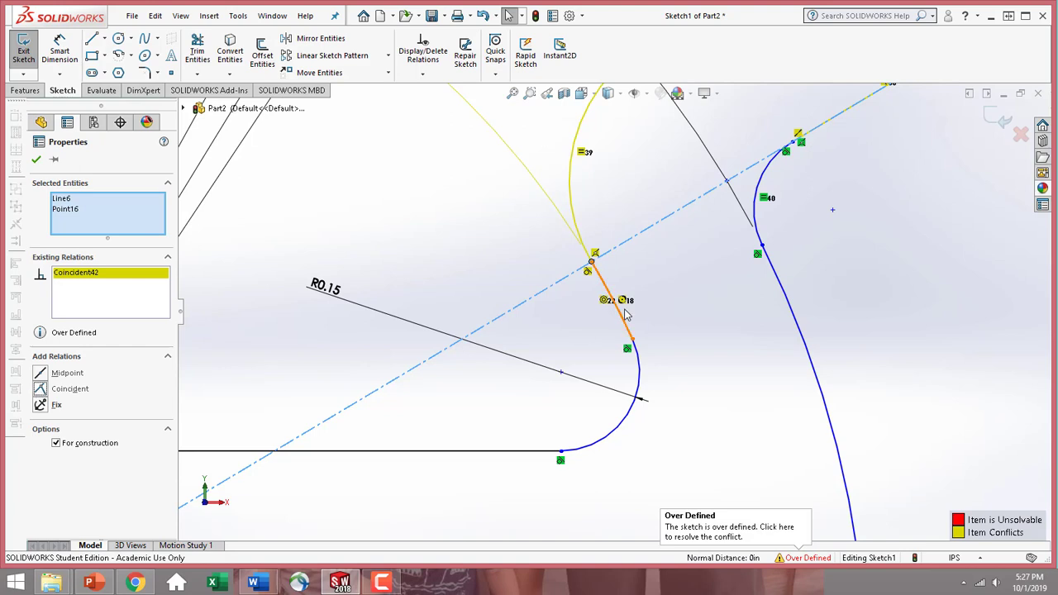
{"action": "left_click", "coordinate": [83, 273]}
{"action": "key", "text": "Delete"}
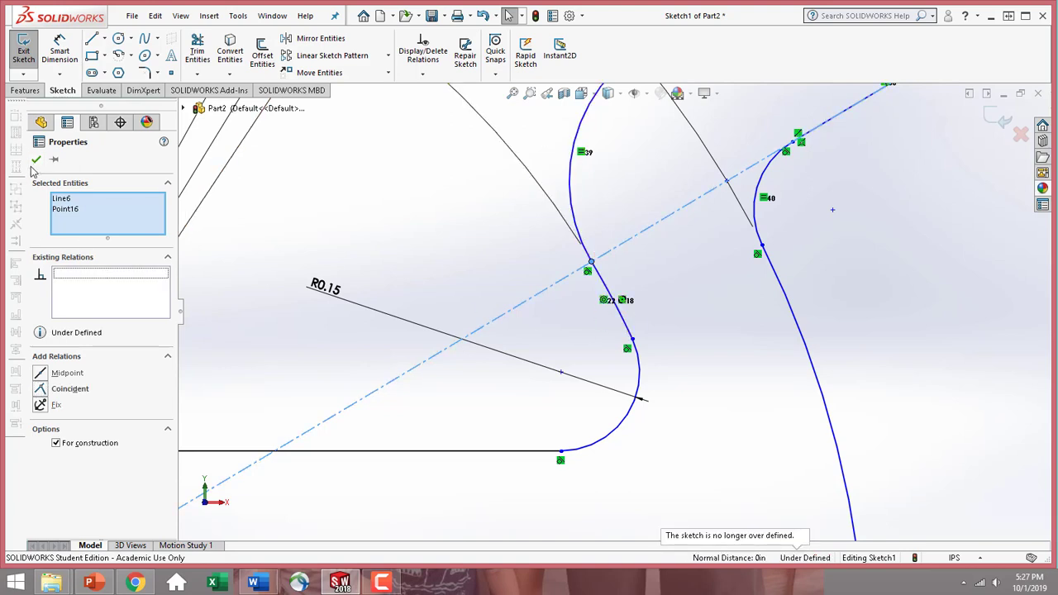
{"action": "left_click", "coordinate": [36, 160]}
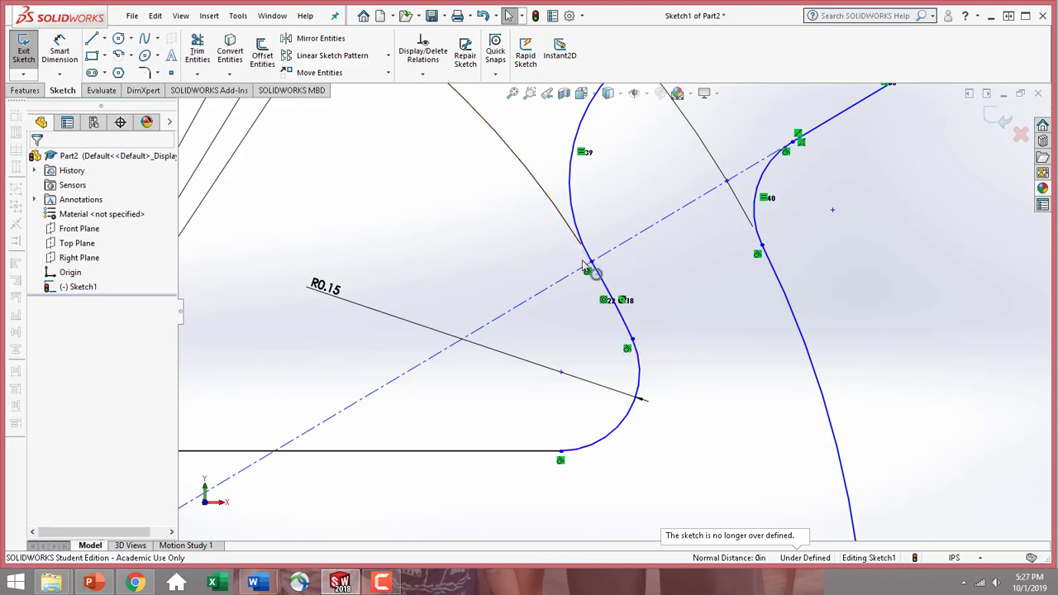
- Reposition the R0.15 and R0.30 dimensions of the slanted lines' upper end arcs outside the profile, below the 0.30 dimension
{"action": "scroll", "coordinate": [672, 286], "scroll_direction": "up", "scroll_amount": 4}
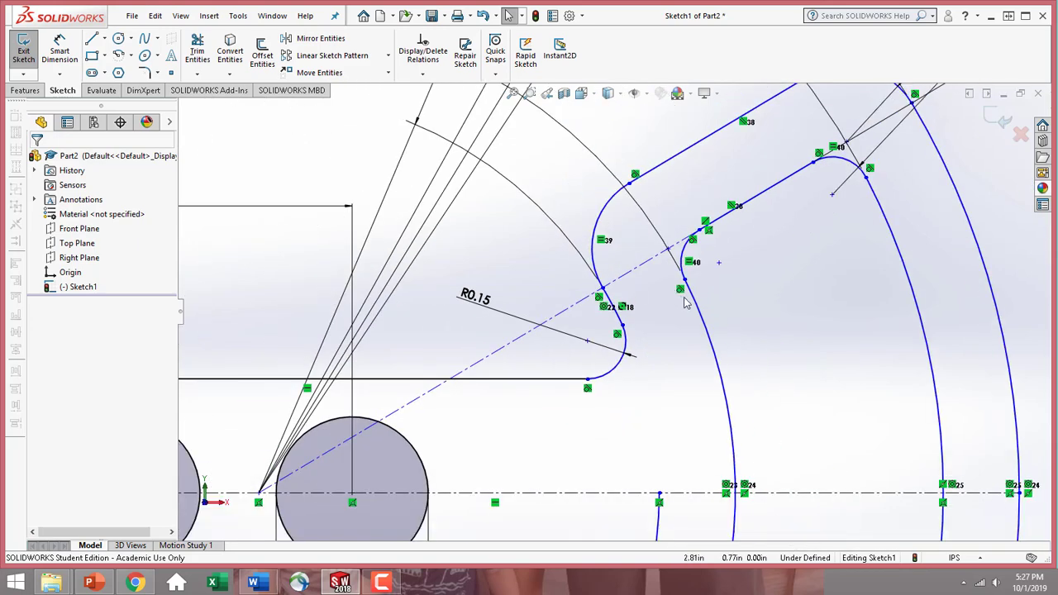
{"action": "scroll", "coordinate": [808, 376], "scroll_direction": "up", "scroll_amount": 3}
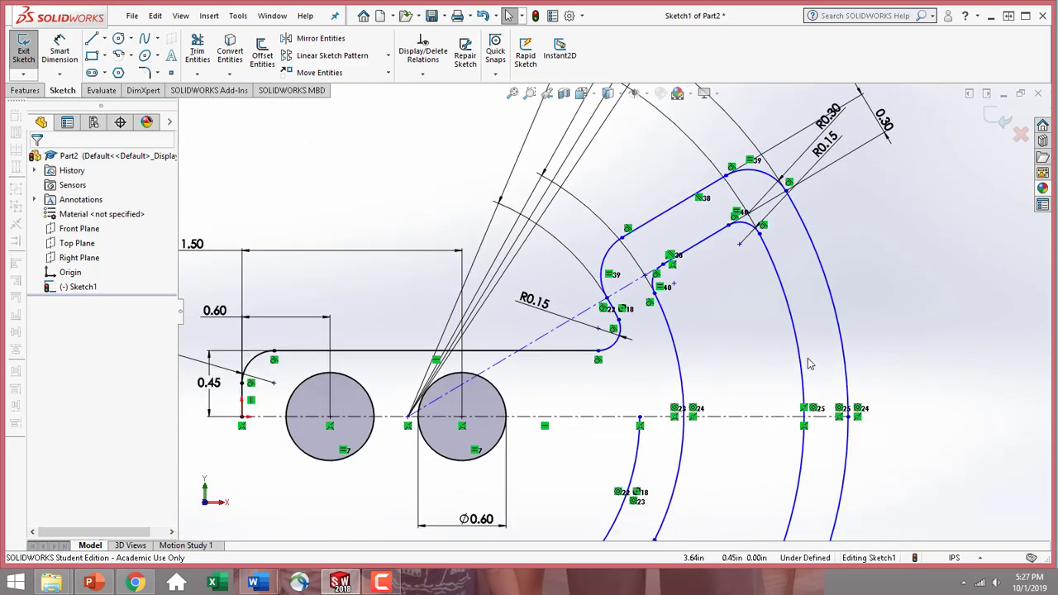
{"action": "left_click_drag", "start_coordinate": [838, 214], "coordinate": [849, 222]}
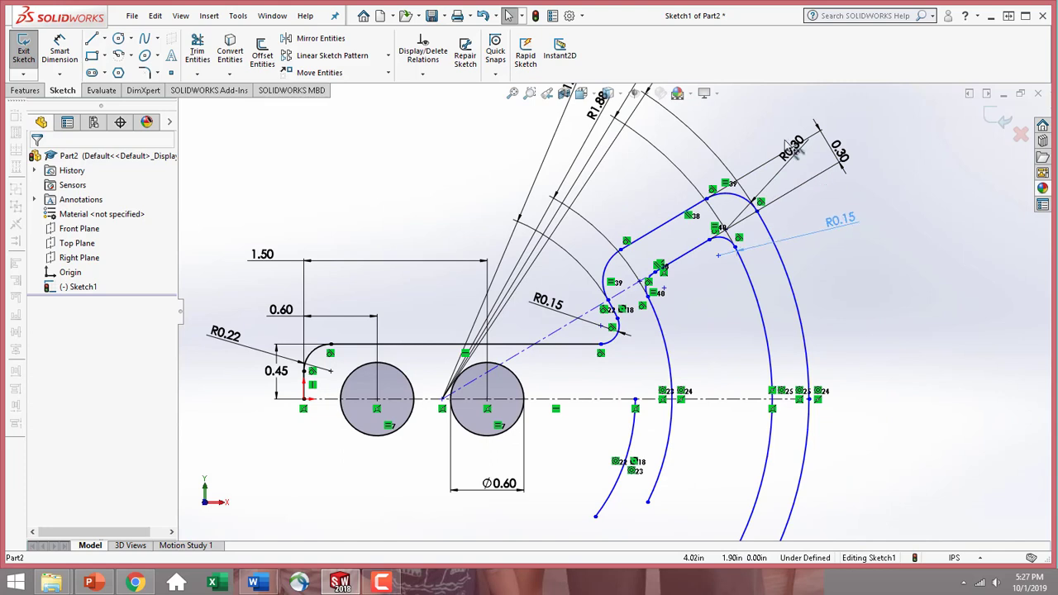
{"action": "left_click_drag", "start_coordinate": [794, 148], "coordinate": [841, 192]}
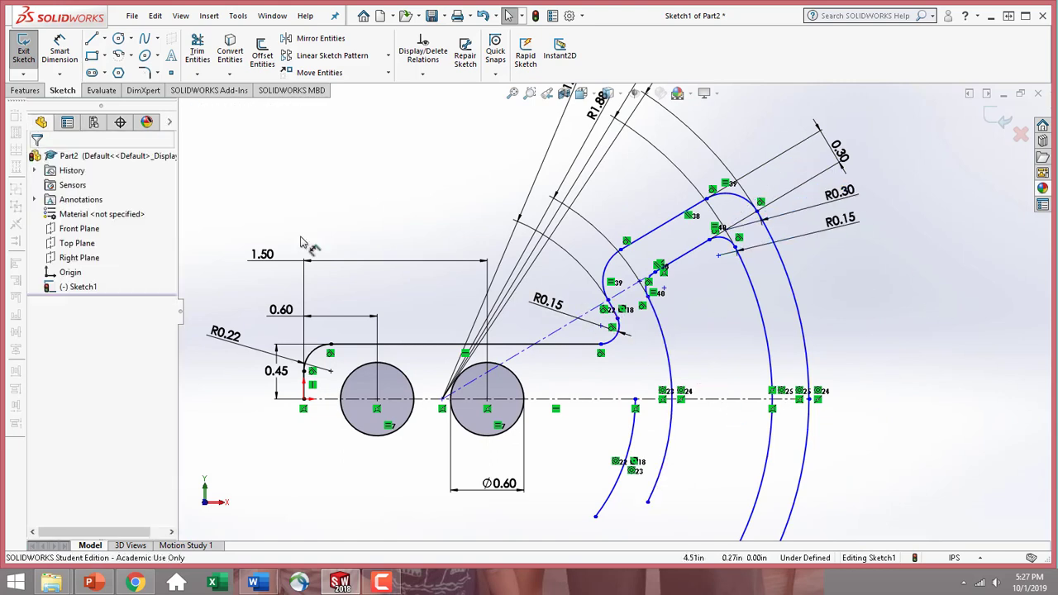
- Dimension the angle between the slanted centerline and the horizontal centerline as 30 degrees
{"action": "left_click", "coordinate": [61, 49]}
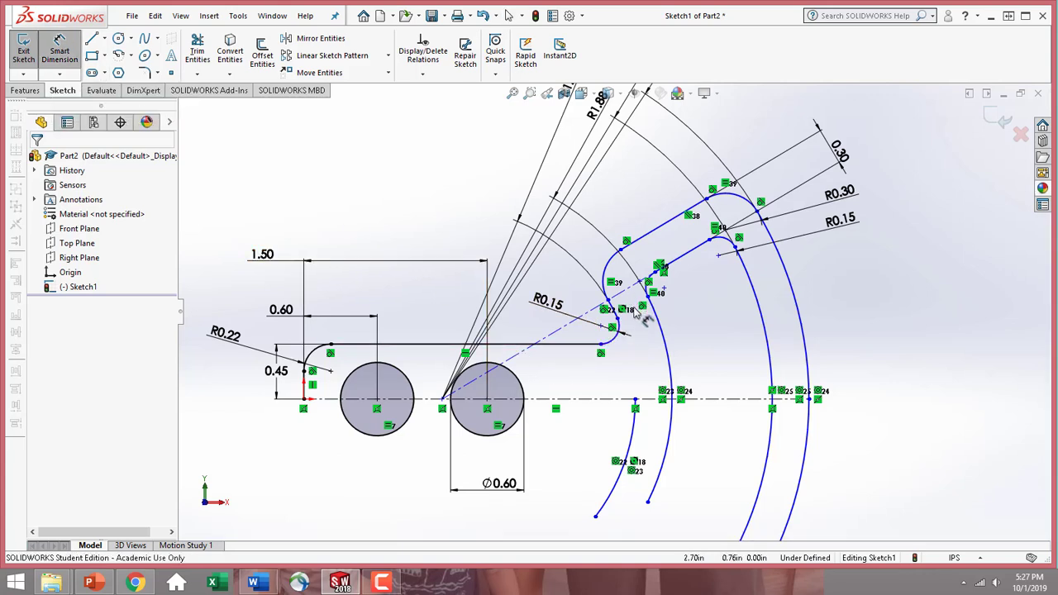
{"action": "left_click", "coordinate": [522, 356]}
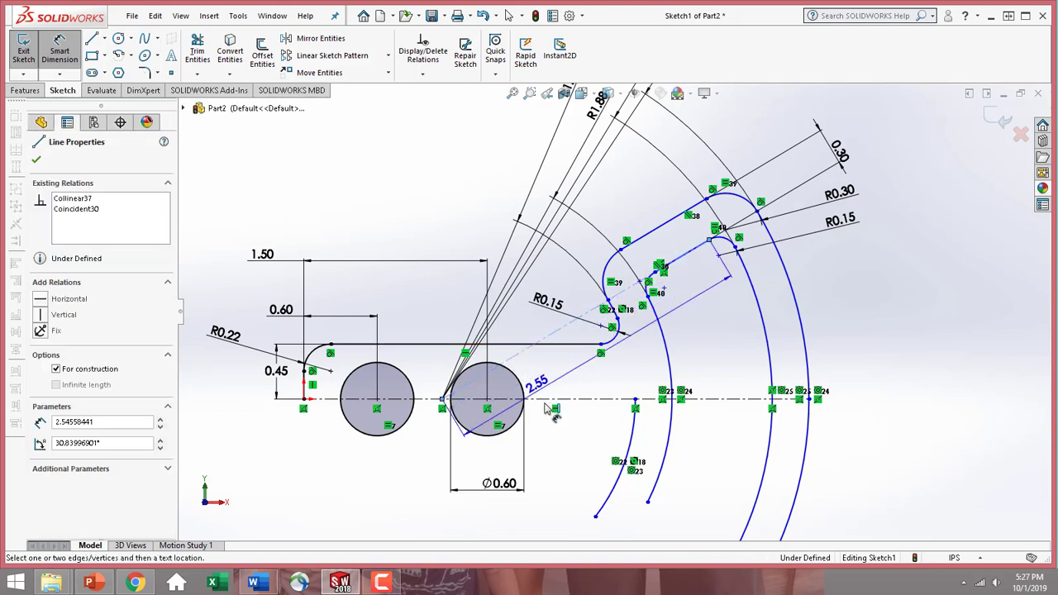
{"action": "left_click", "coordinate": [582, 399]}
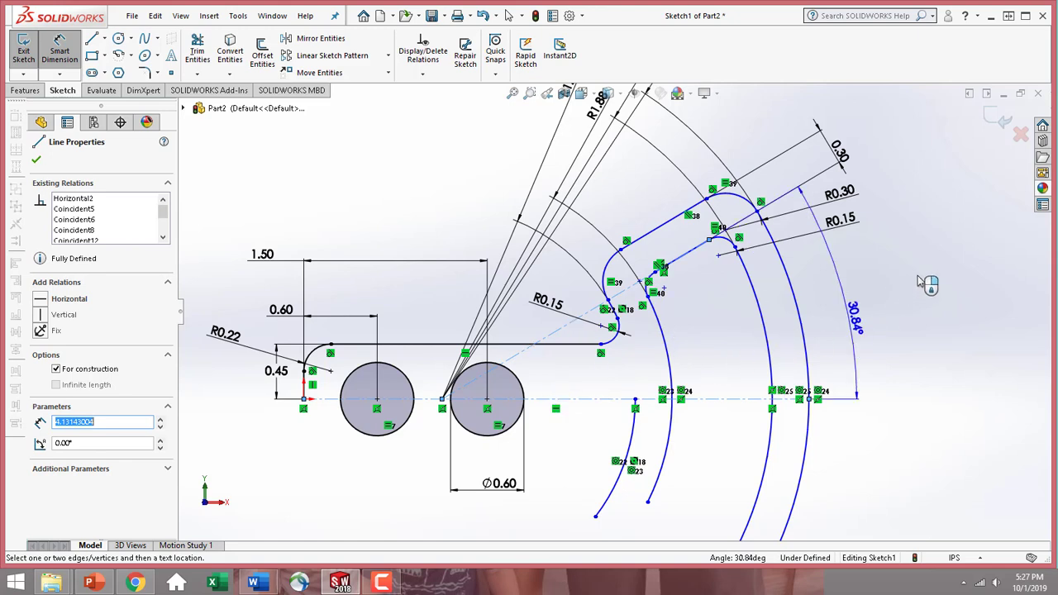
{"action": "left_click", "coordinate": [979, 248]}
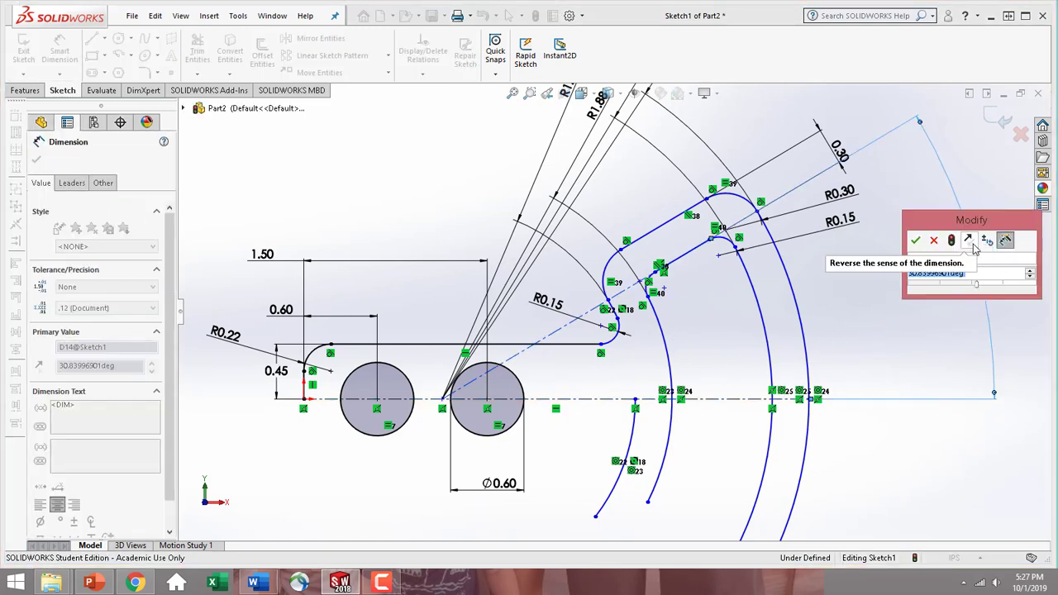
{"action": "type", "text": "30"}
{"action": "key", "text": "Return"}
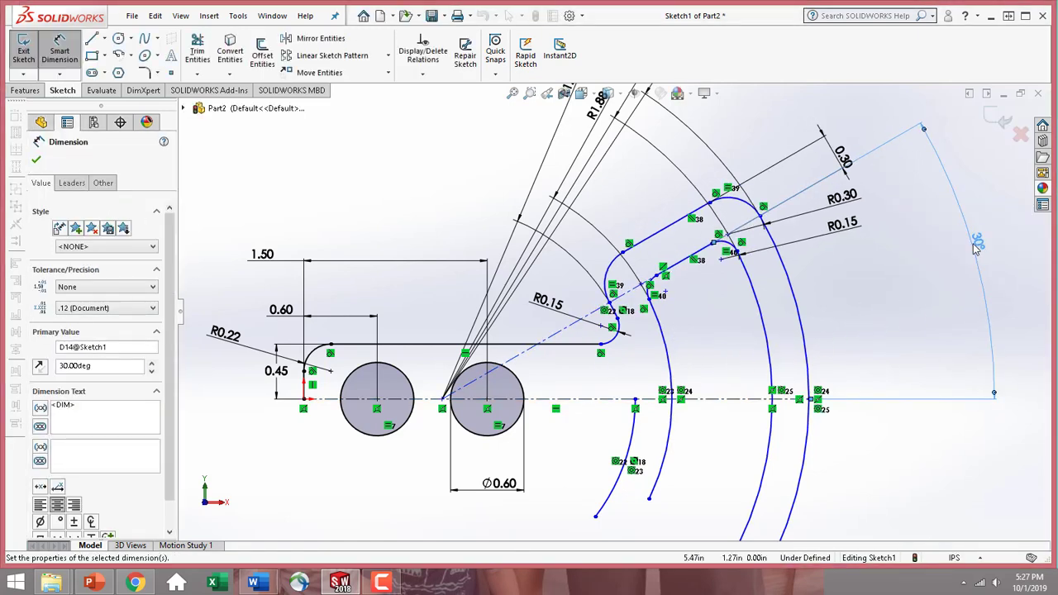
{"action": "left_click", "coordinate": [37, 160]}
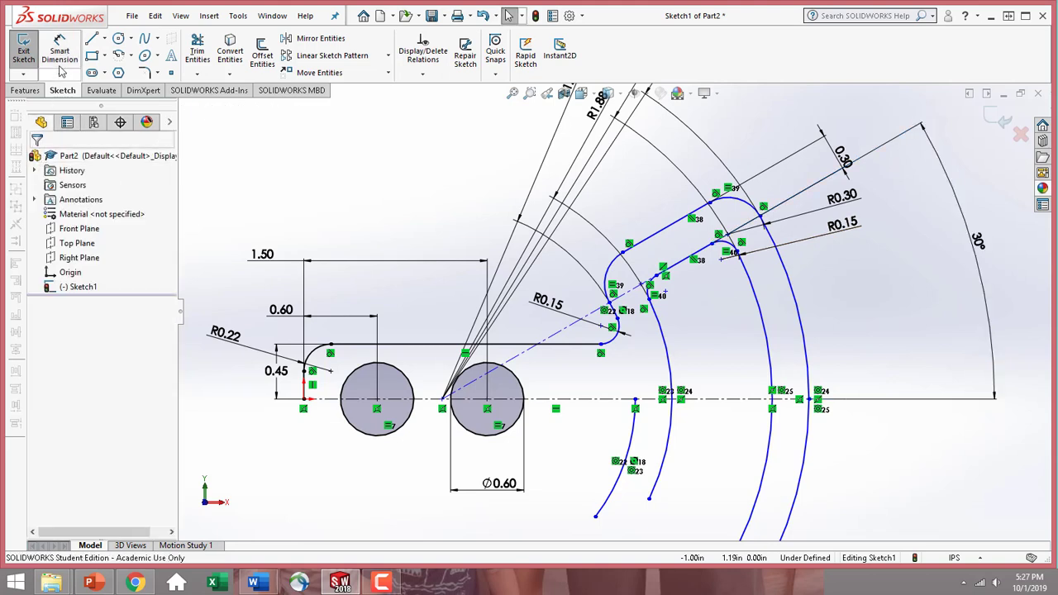
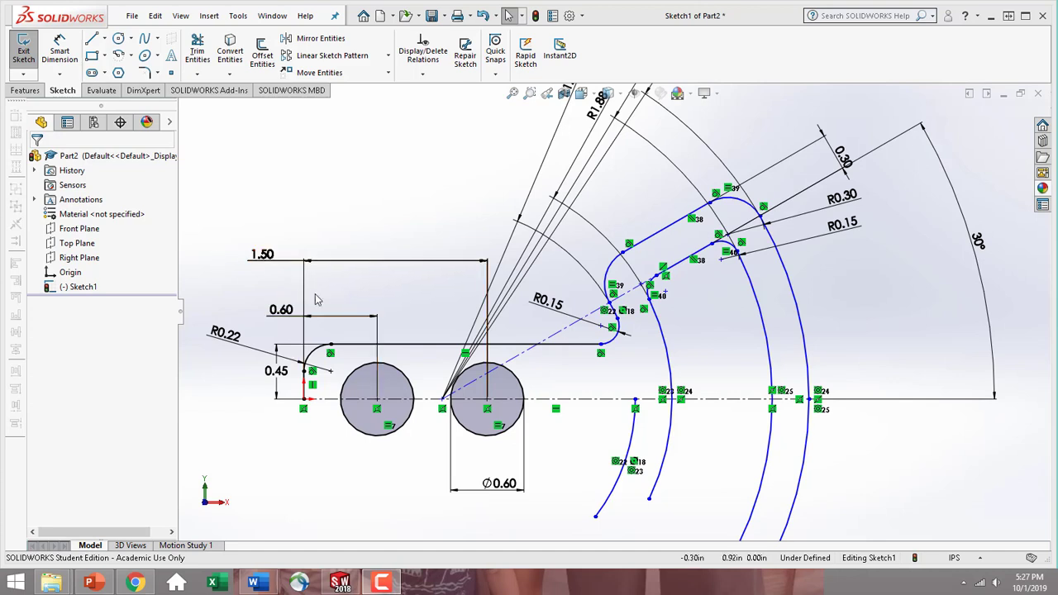
- Dimension the horizontal distance from the short vertical edge line to the common center of the concentric arcs as 1.12 in
{"action": "left_click", "coordinate": [59, 51]}
{"action": "scroll", "coordinate": [330, 380], "scroll_direction": "down", "scroll_amount": 2}
{"action": "scroll", "coordinate": [337, 381], "scroll_direction": "down", "scroll_amount": 1}
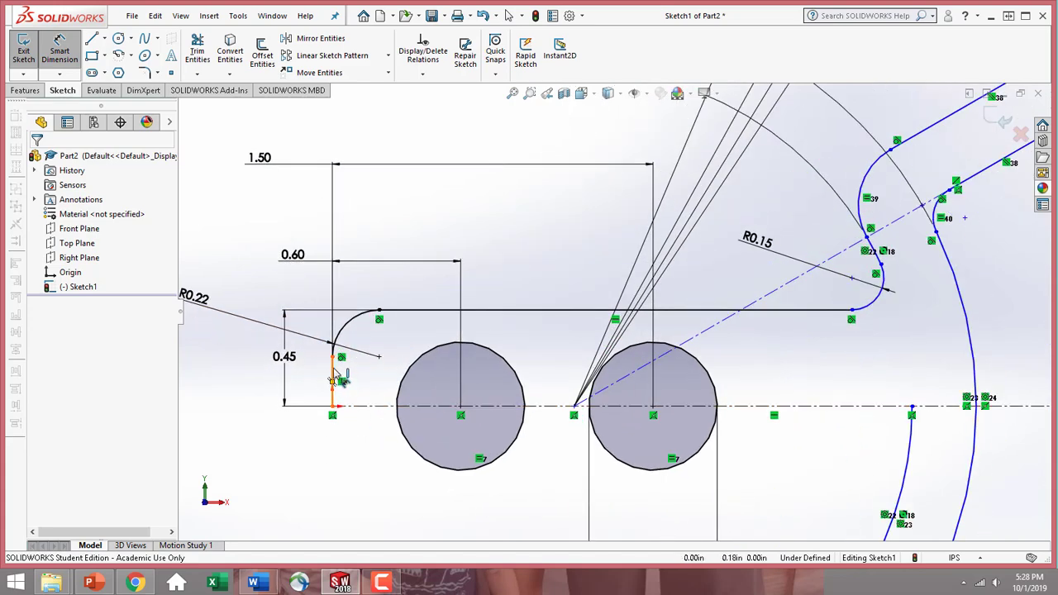
{"action": "left_click", "coordinate": [574, 407]}
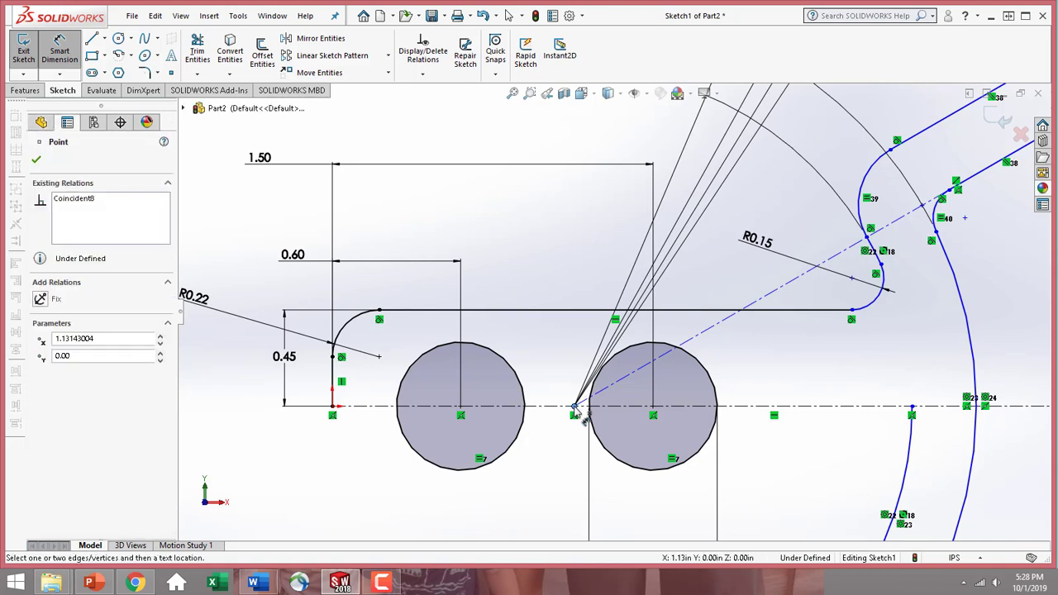
{"action": "left_click", "coordinate": [333, 380]}
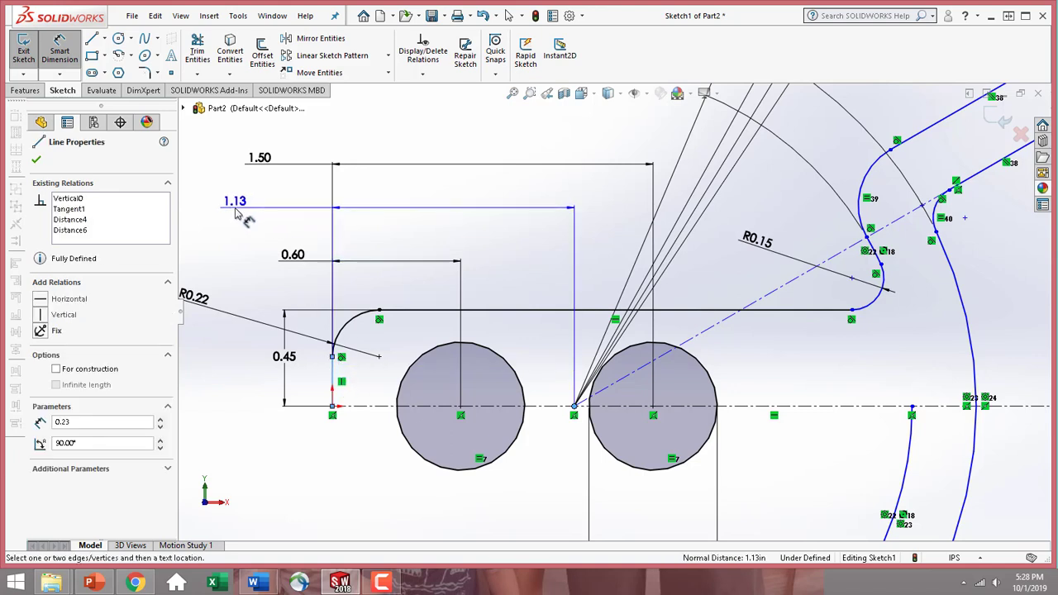
{"action": "left_click", "coordinate": [237, 214]}
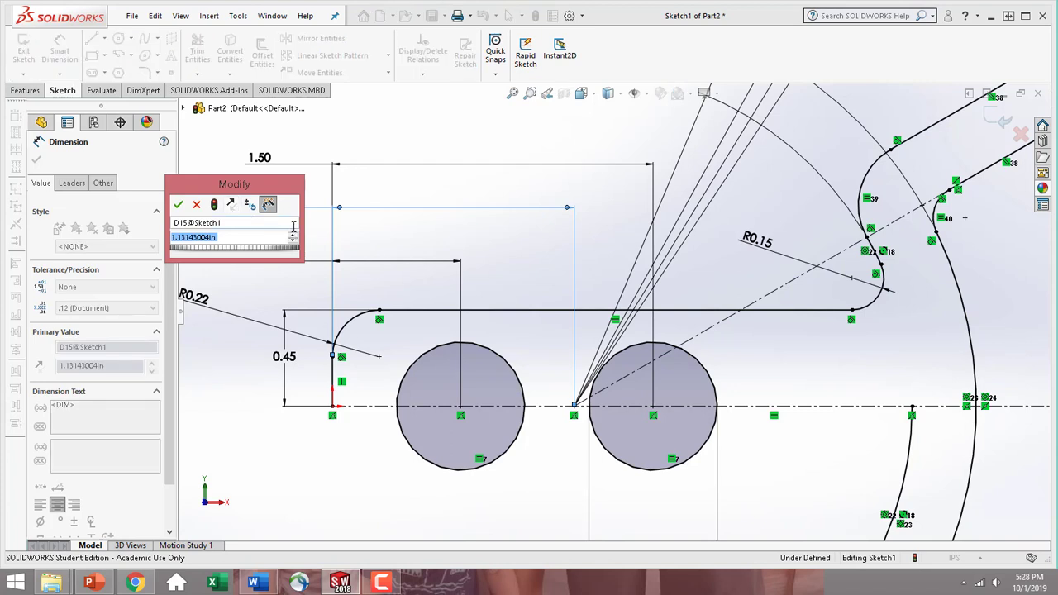
{"action": "type", "text": "1.12"}
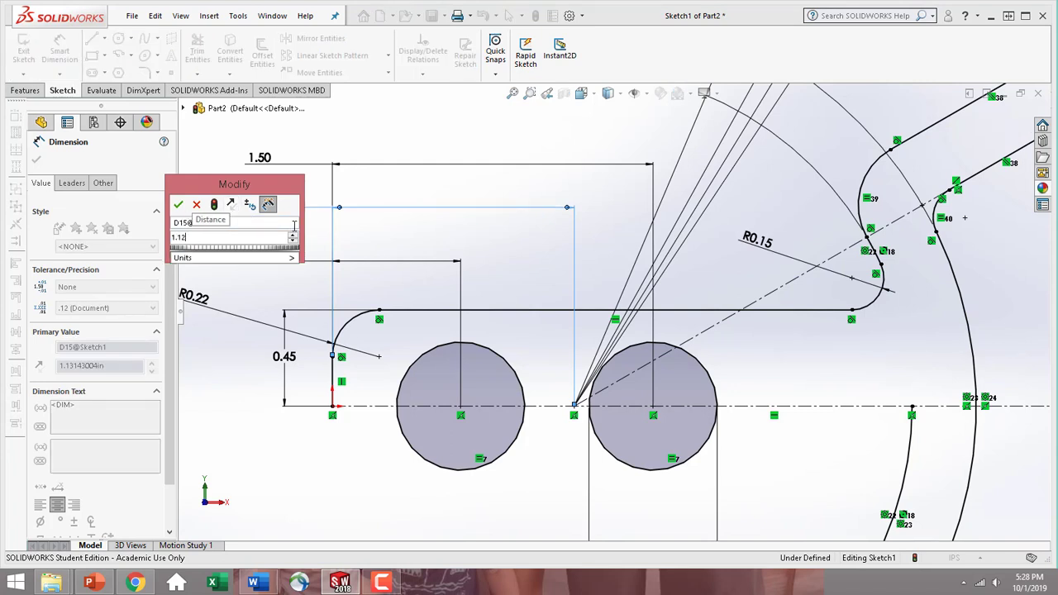
{"action": "left_click", "coordinate": [179, 208]}
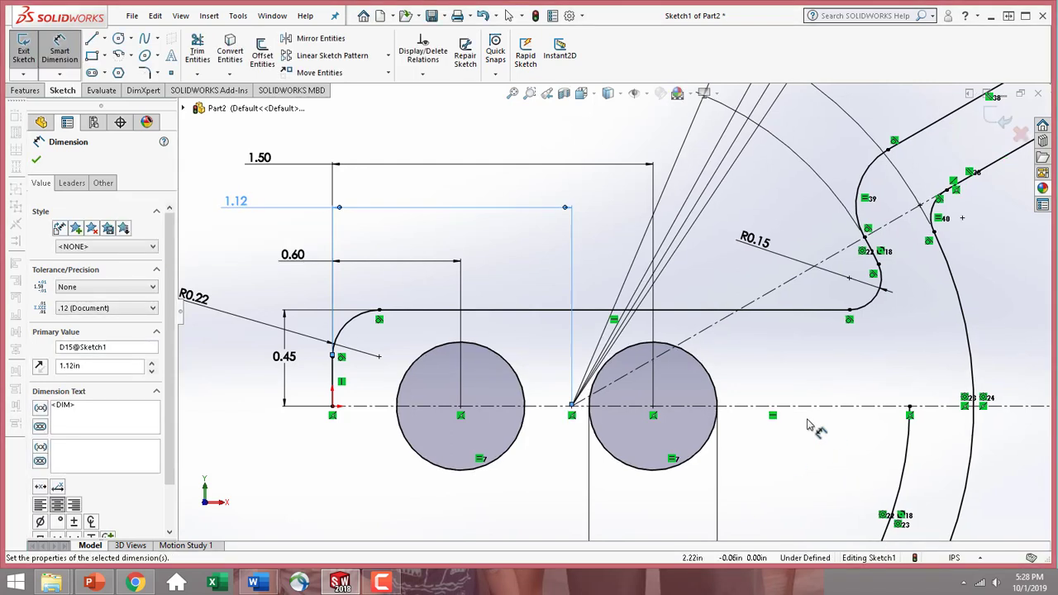
{"action": "scroll", "coordinate": [810, 428], "scroll_direction": "up", "scroll_amount": 5}
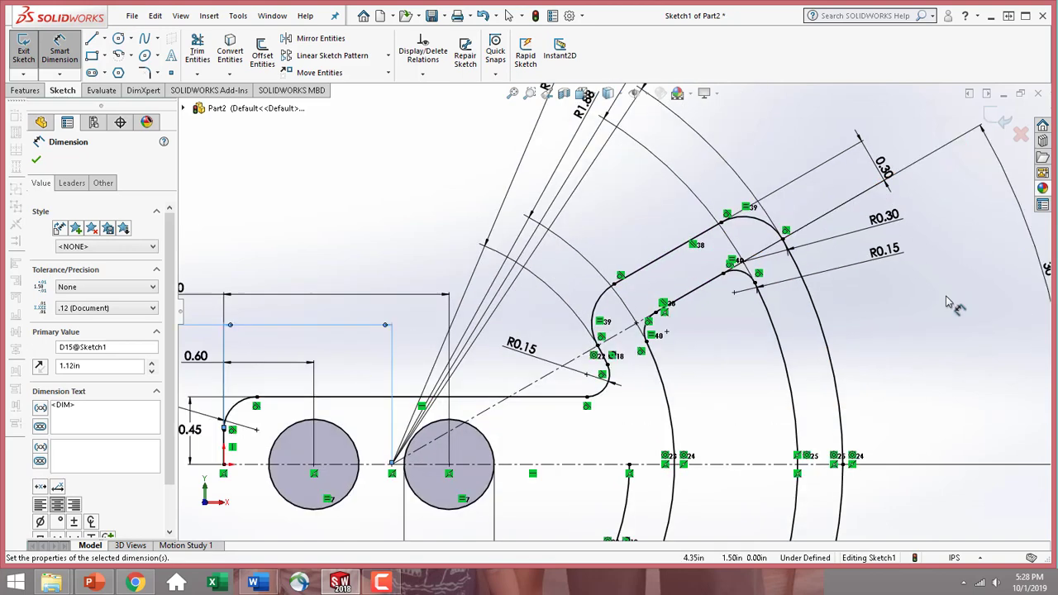
{"action": "scroll", "coordinate": [875, 180], "scroll_direction": "down", "scroll_amount": 3}
{"action": "scroll", "coordinate": [615, 302], "scroll_direction": "up", "scroll_amount": 3}
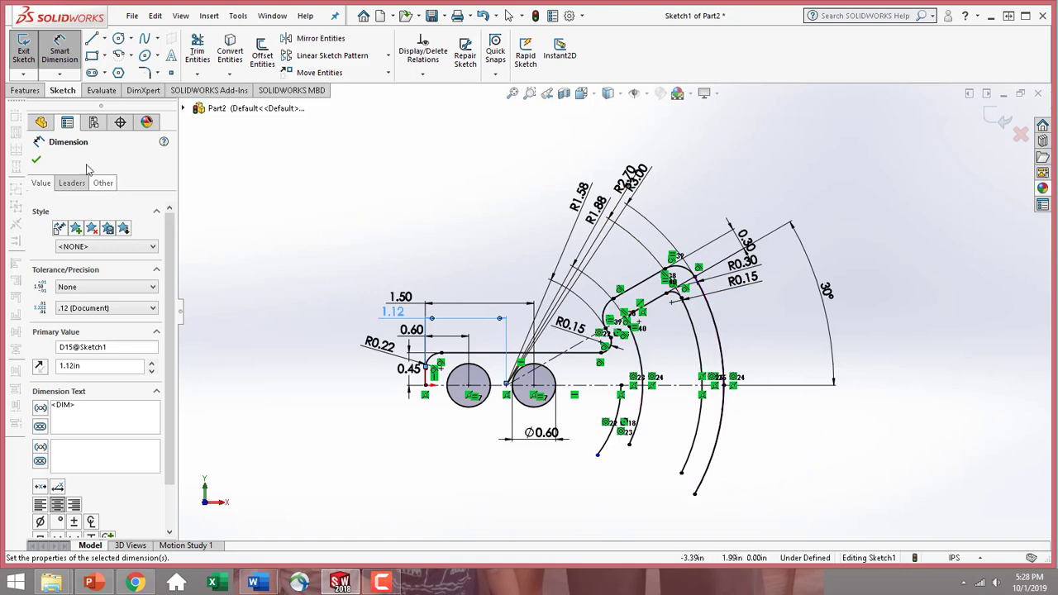
{"action": "left_click", "coordinate": [36, 159]}
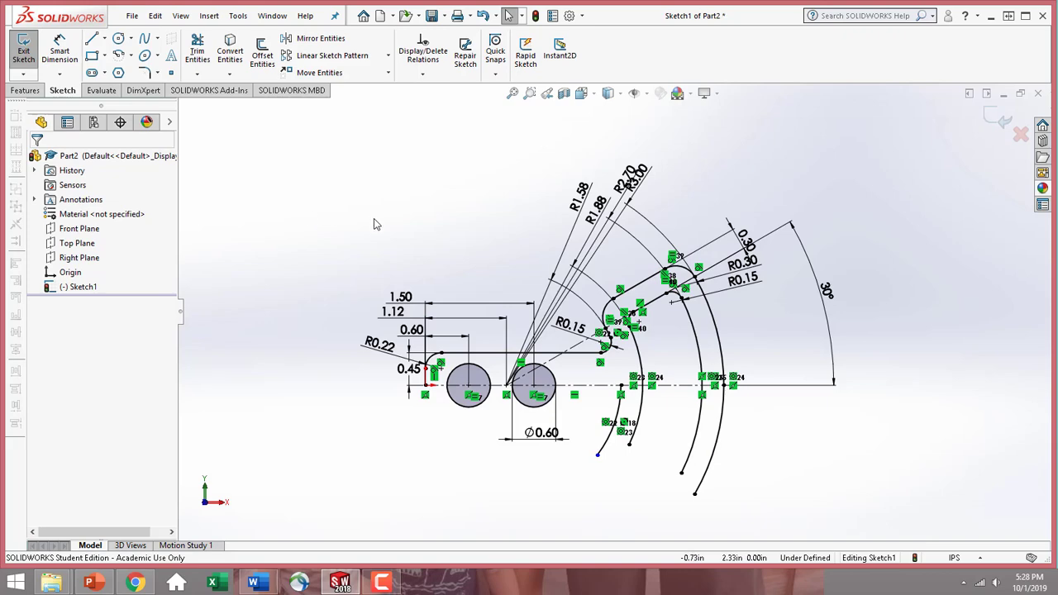
- Mirror the upper half's edge lines and corner arcs, both outer profile and inner slot, about the horizontal centerline, leaving out the concentric arcs
{"action": "scroll", "coordinate": [795, 351], "scroll_direction": "up", "scroll_amount": 2}
{"action": "scroll", "coordinate": [485, 220], "scroll_direction": "down", "scroll_amount": 2}
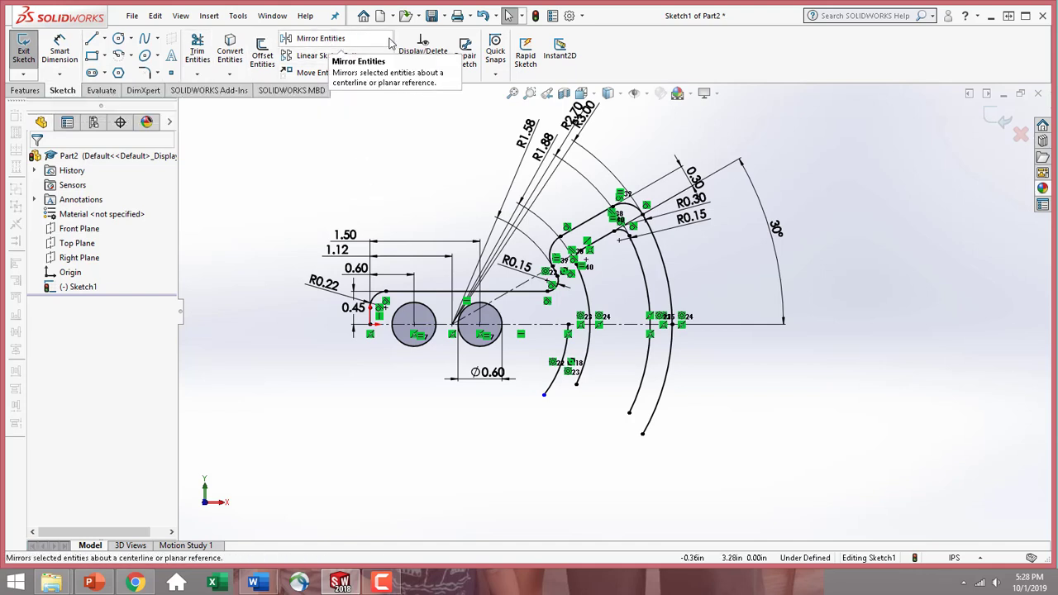
{"action": "left_click", "coordinate": [348, 46]}
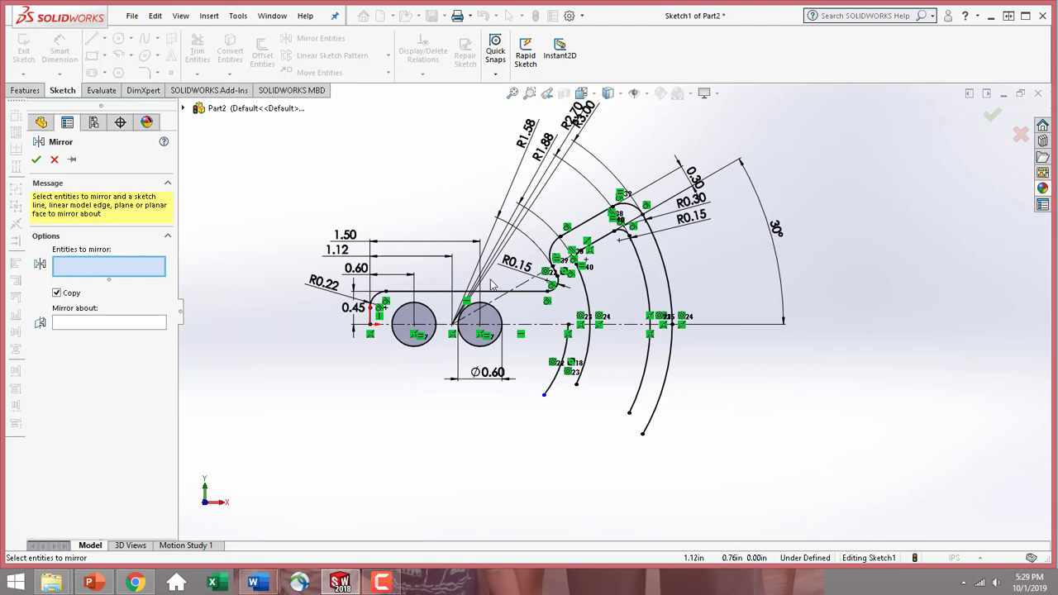
{"action": "scroll", "coordinate": [413, 274], "scroll_direction": "down", "scroll_amount": 3}
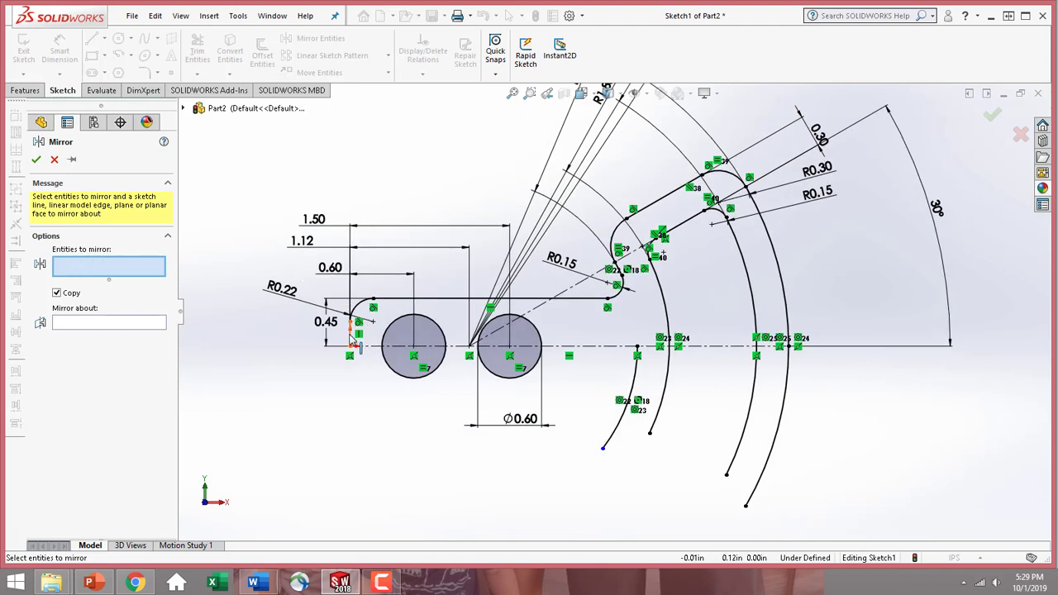
{"action": "left_click", "coordinate": [349, 335]}
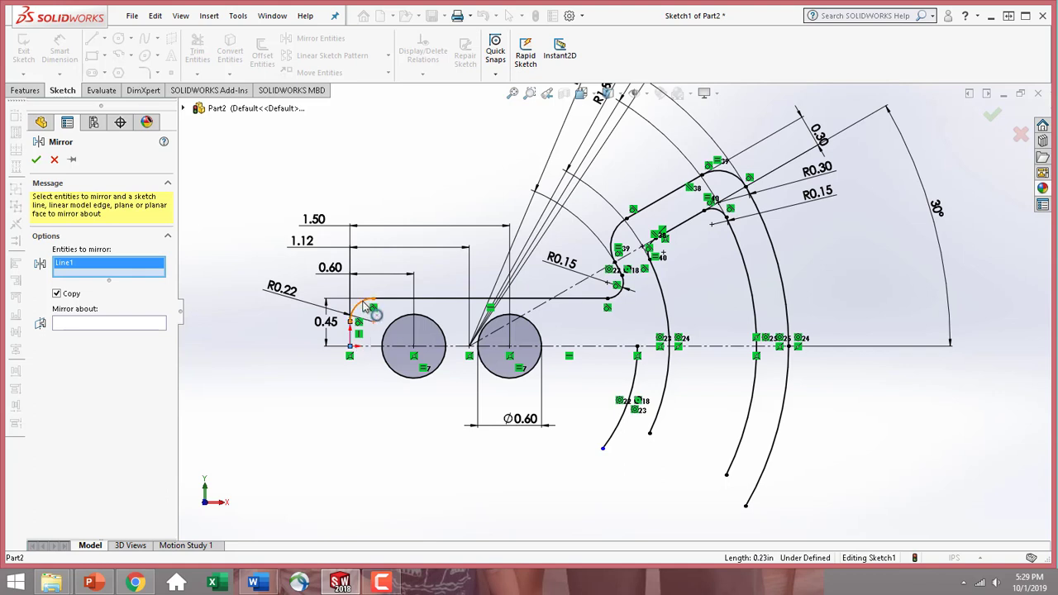
{"action": "left_click", "coordinate": [359, 304]}
{"action": "left_click", "coordinate": [574, 299]}
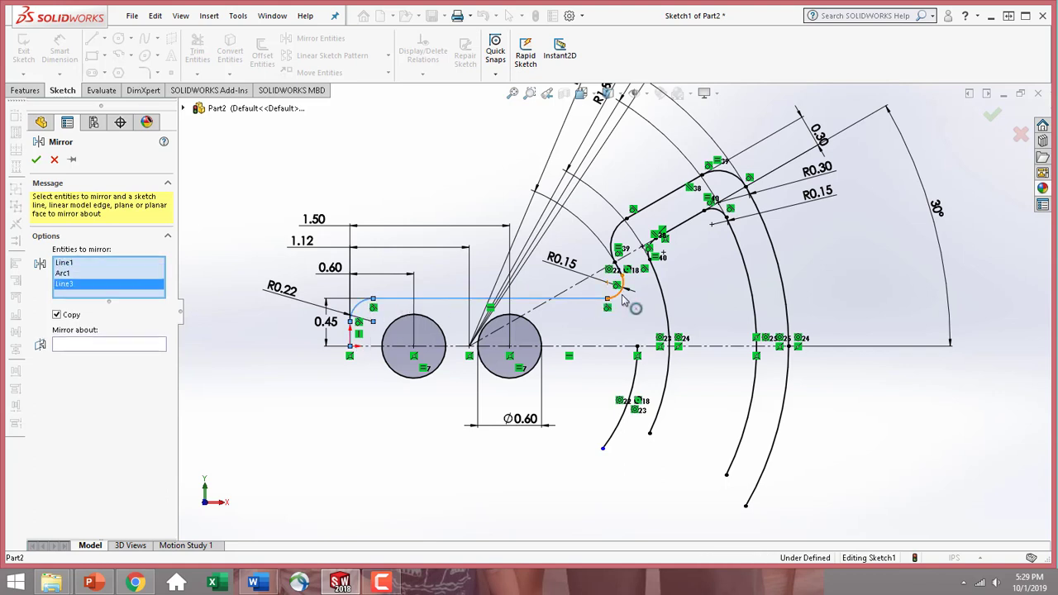
{"action": "left_click", "coordinate": [618, 300]}
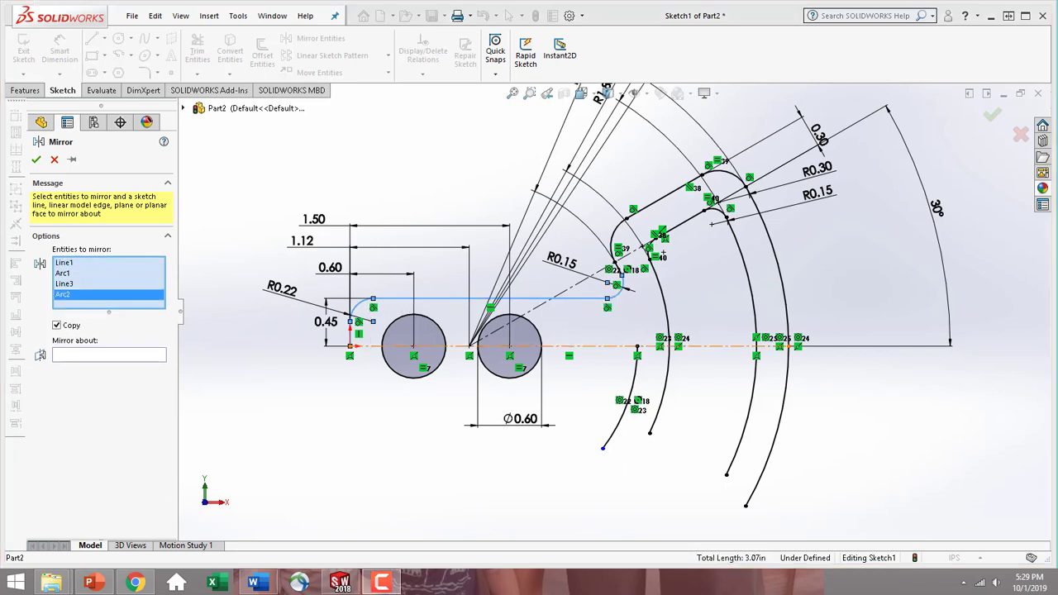
{"action": "left_click", "coordinate": [625, 280]}
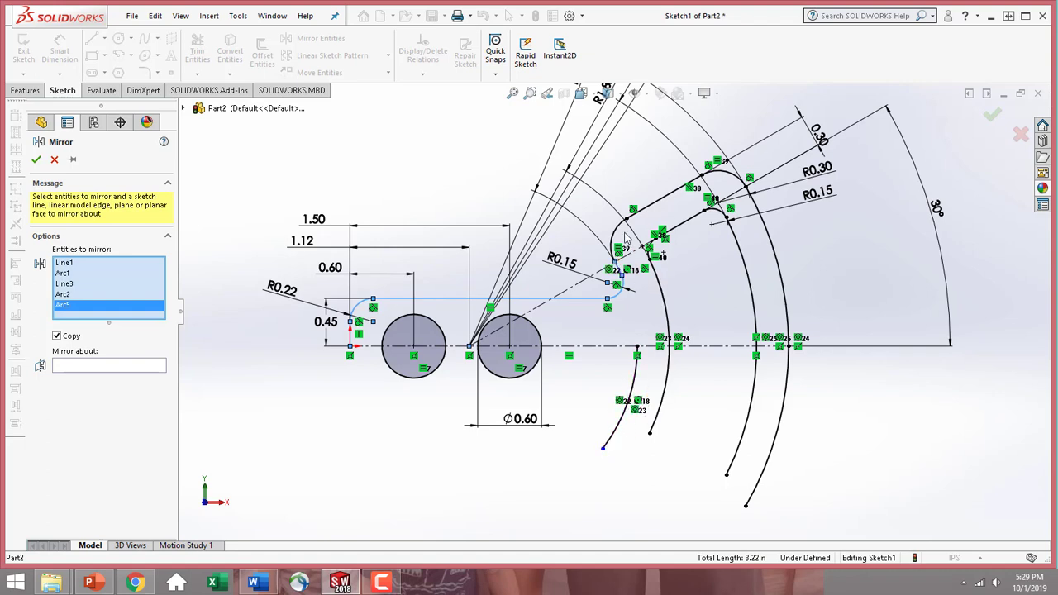
{"action": "left_click", "coordinate": [621, 233]}
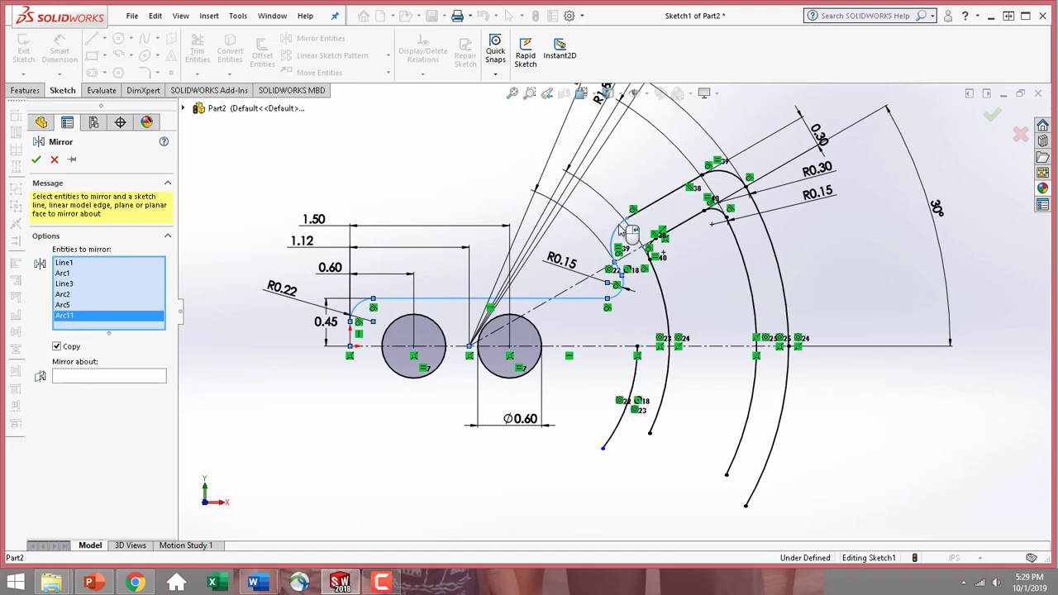
{"action": "left_click", "coordinate": [667, 203]}
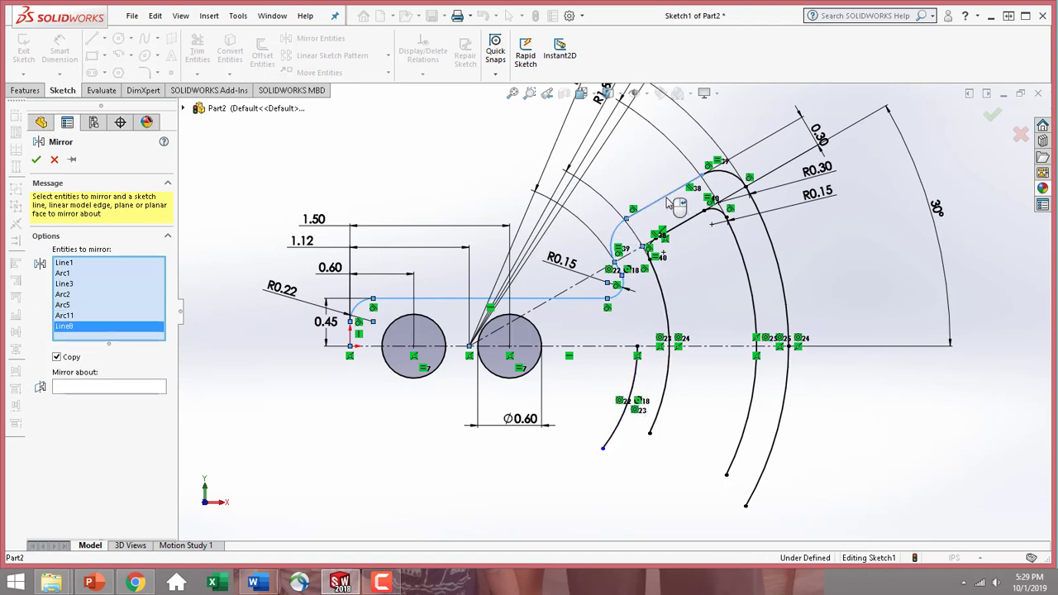
{"action": "left_click", "coordinate": [724, 171]}
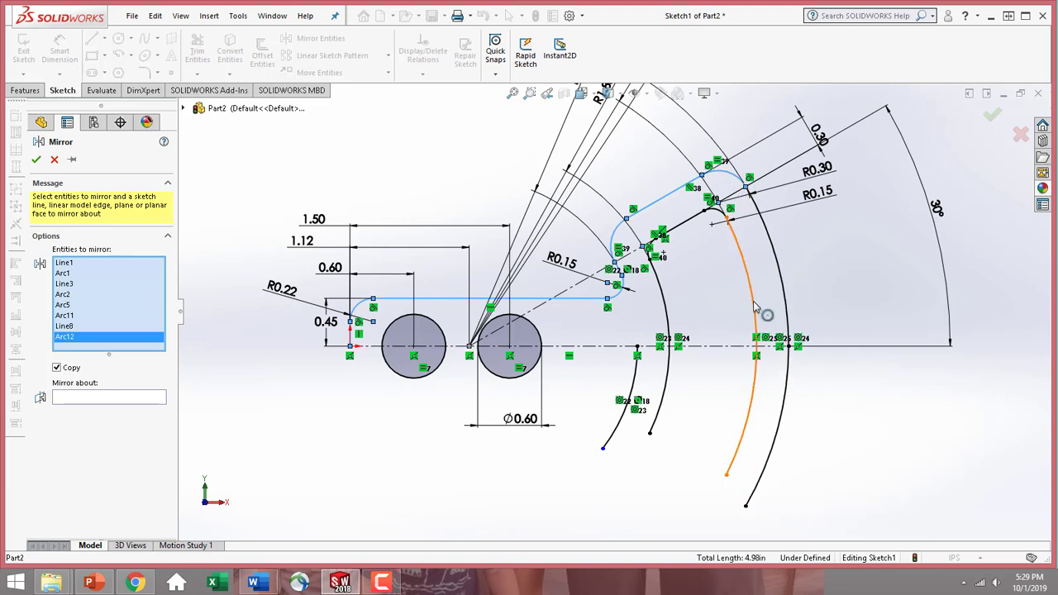
{"action": "left_click", "coordinate": [720, 216]}
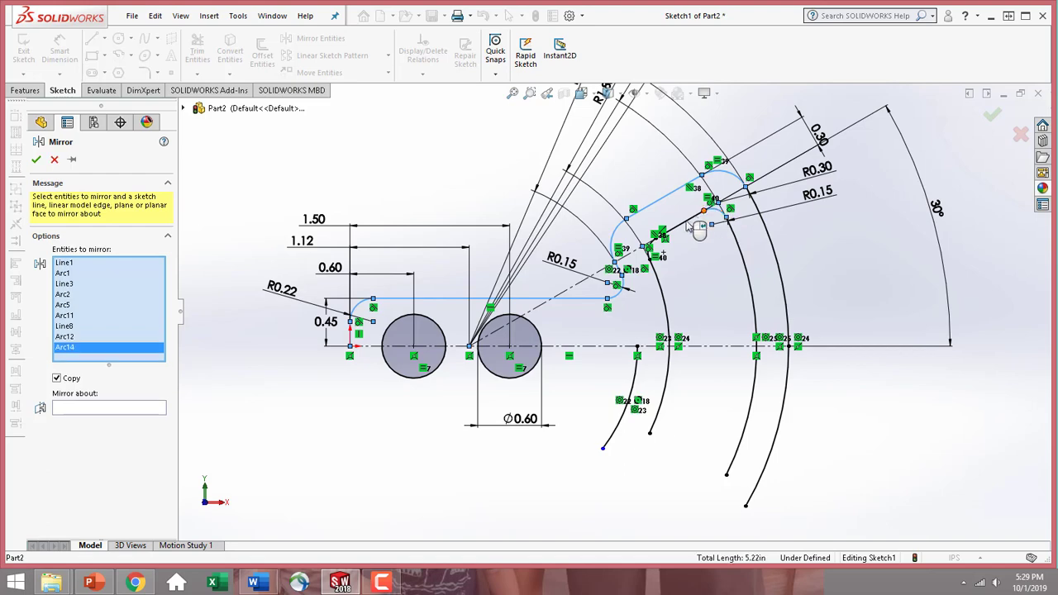
{"action": "left_click", "coordinate": [679, 220]}
{"action": "scroll", "coordinate": [689, 280], "scroll_direction": "down", "scroll_amount": 2}
{"action": "scroll", "coordinate": [685, 286], "scroll_direction": "down", "scroll_amount": 1}
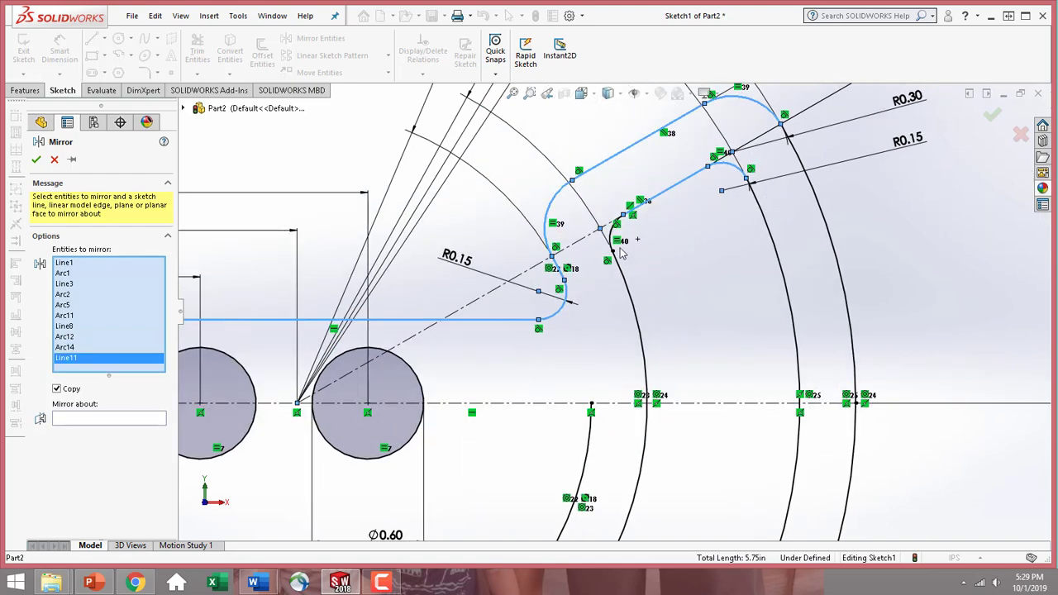
{"action": "left_click", "coordinate": [613, 246]}
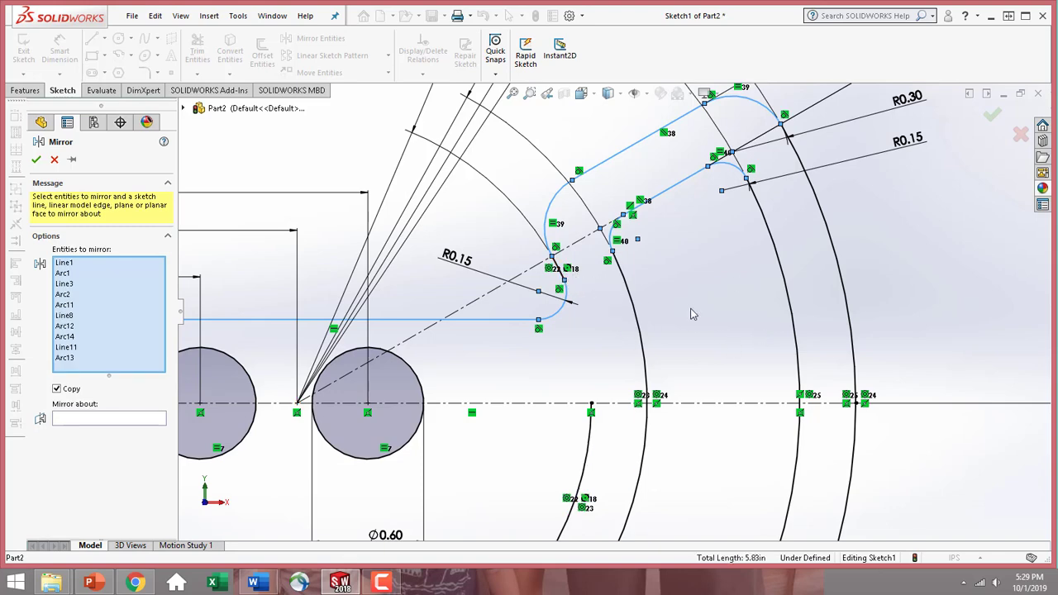
{"action": "scroll", "coordinate": [699, 323], "scroll_direction": "up", "scroll_amount": 2}
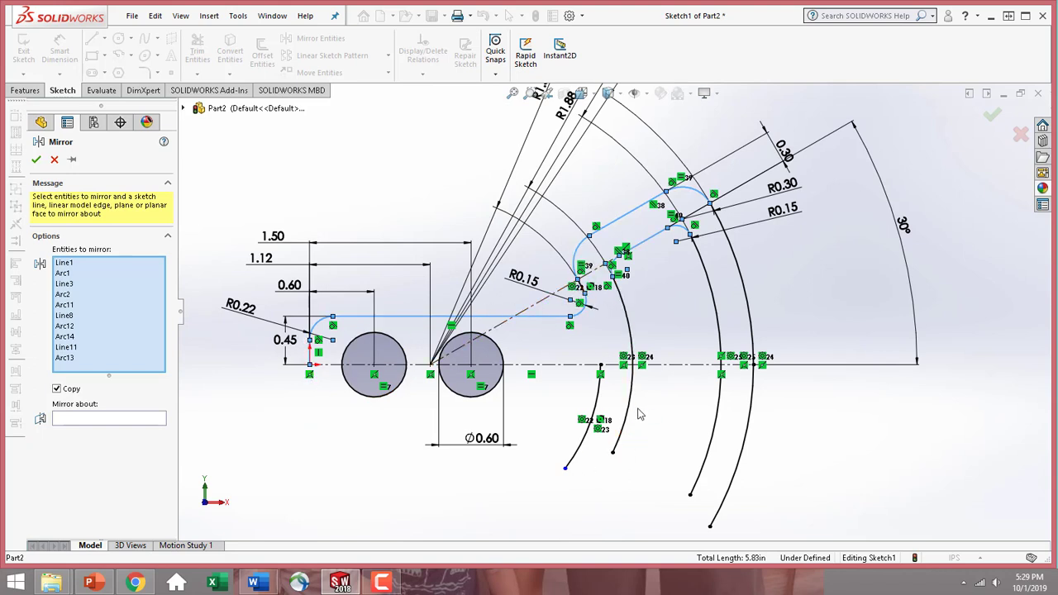
{"action": "left_click", "coordinate": [100, 422]}
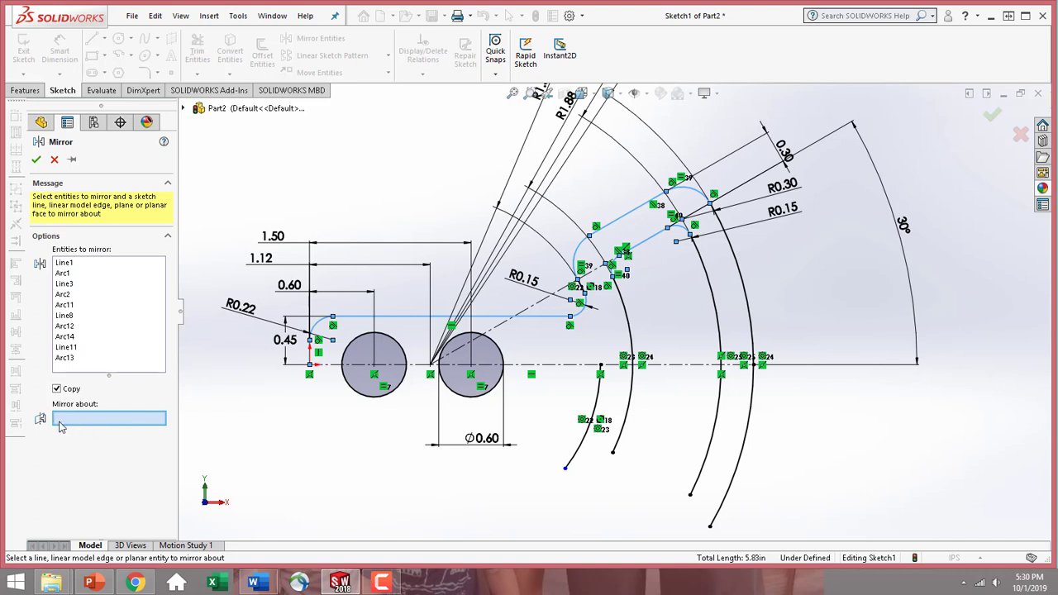
{"action": "left_click", "coordinate": [669, 366]}
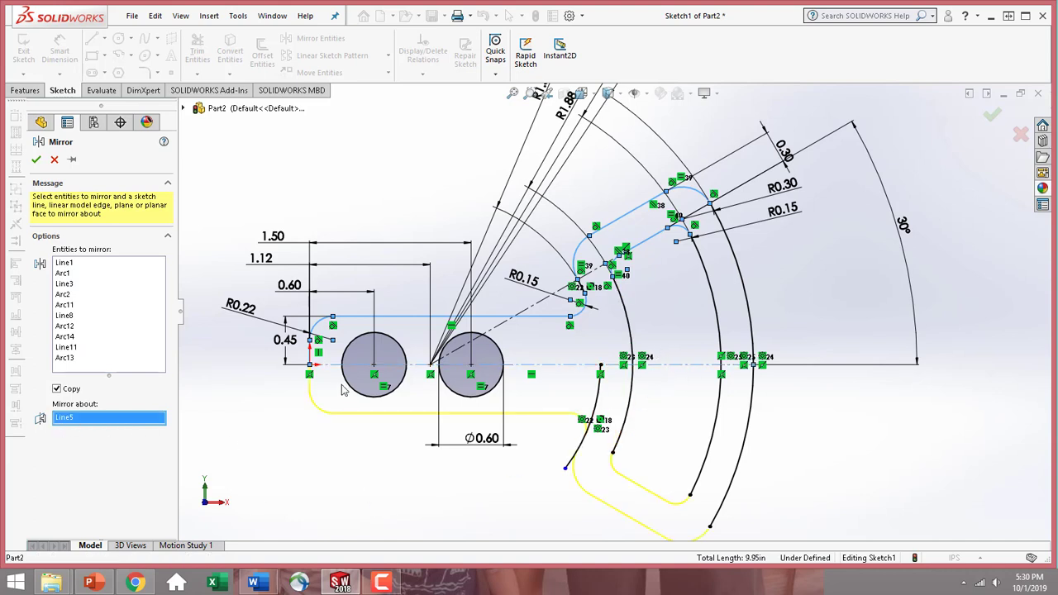
{"action": "scroll", "coordinate": [709, 506], "scroll_direction": "up", "scroll_amount": 2}
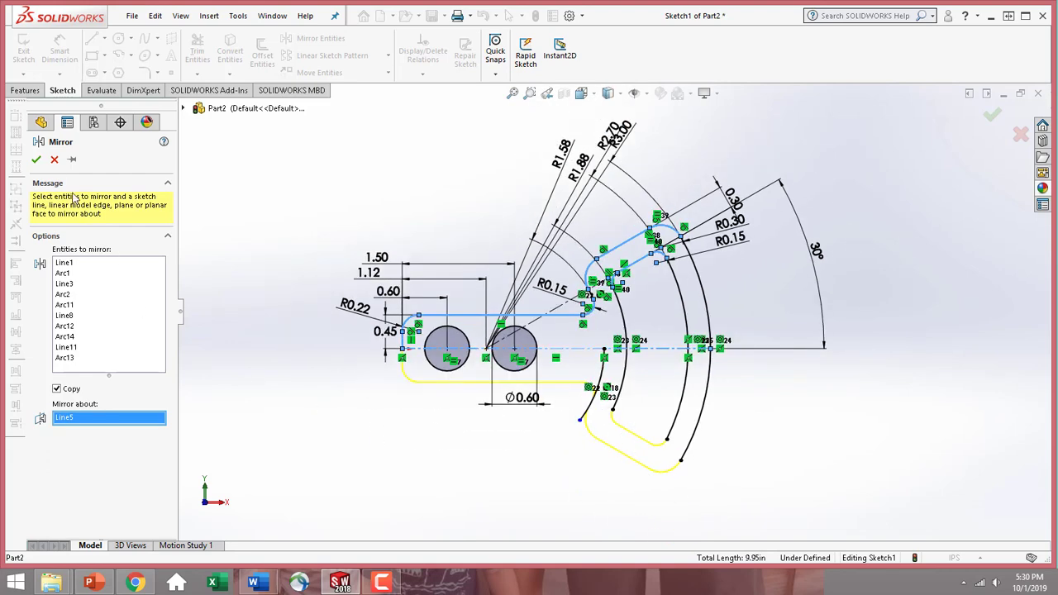
{"action": "left_click", "coordinate": [36, 159]}
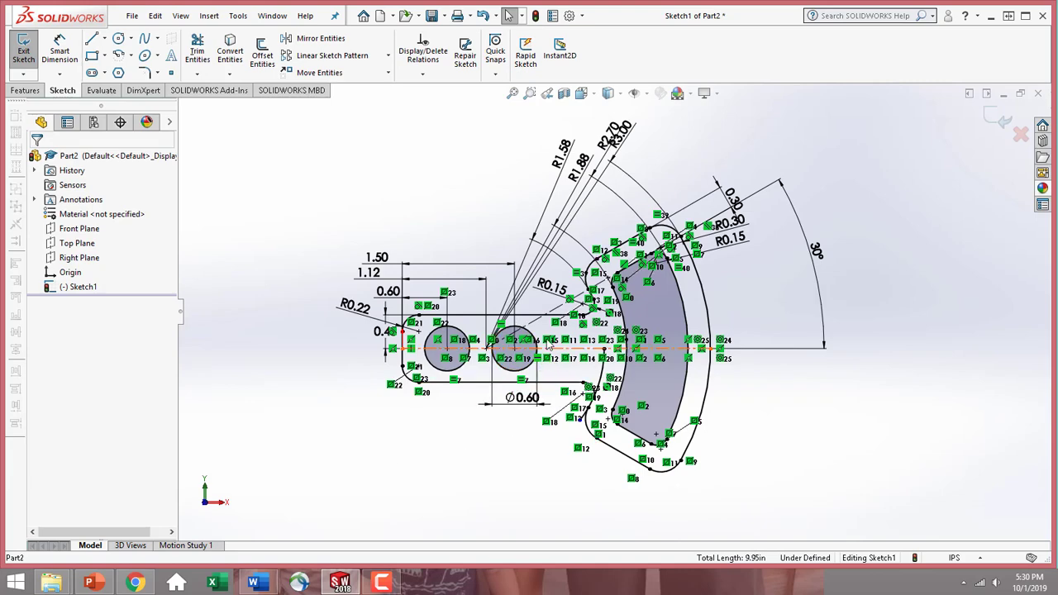
- Trim away the surplus R1.58 arc portions beyond both sides of its short stretch between the mirrored lower corner arcs
{"action": "scroll", "coordinate": [619, 351], "scroll_direction": "down", "scroll_amount": 1}
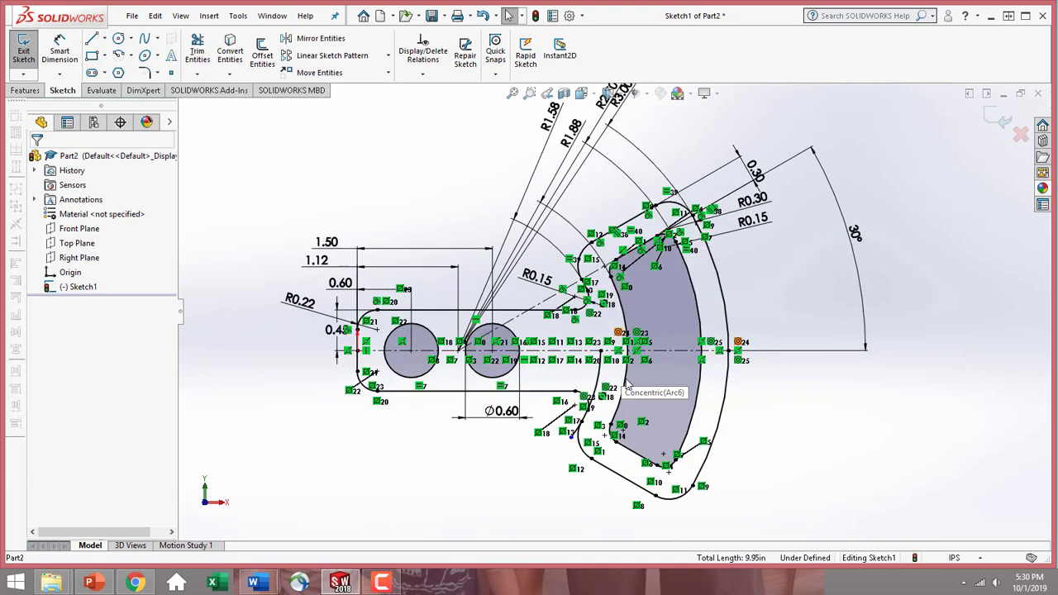
{"action": "scroll", "coordinate": [628, 383], "scroll_direction": "down", "scroll_amount": 2}
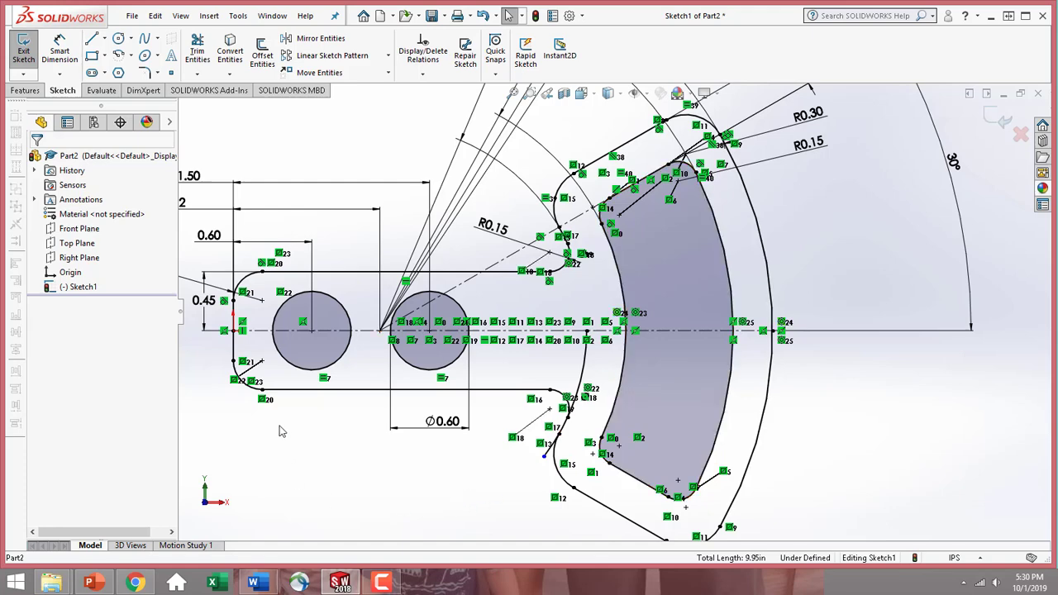
{"action": "scroll", "coordinate": [573, 422], "scroll_direction": "down", "scroll_amount": 3}
{"action": "scroll", "coordinate": [573, 422], "scroll_direction": "down", "scroll_amount": 3}
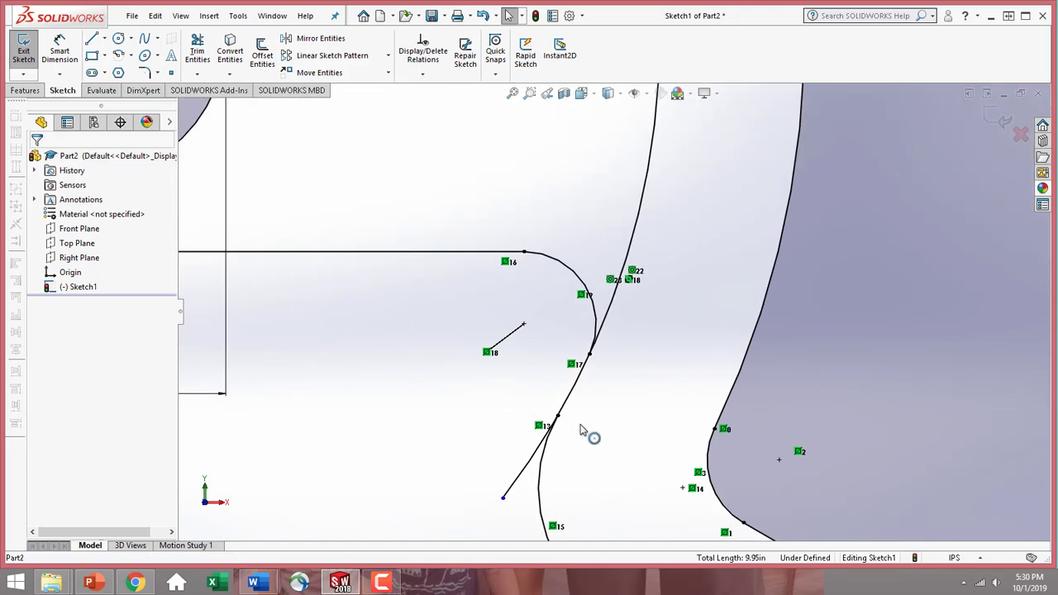
{"action": "scroll", "coordinate": [609, 406], "scroll_direction": "up", "scroll_amount": 4}
{"action": "scroll", "coordinate": [570, 323], "scroll_direction": "up", "scroll_amount": 2}
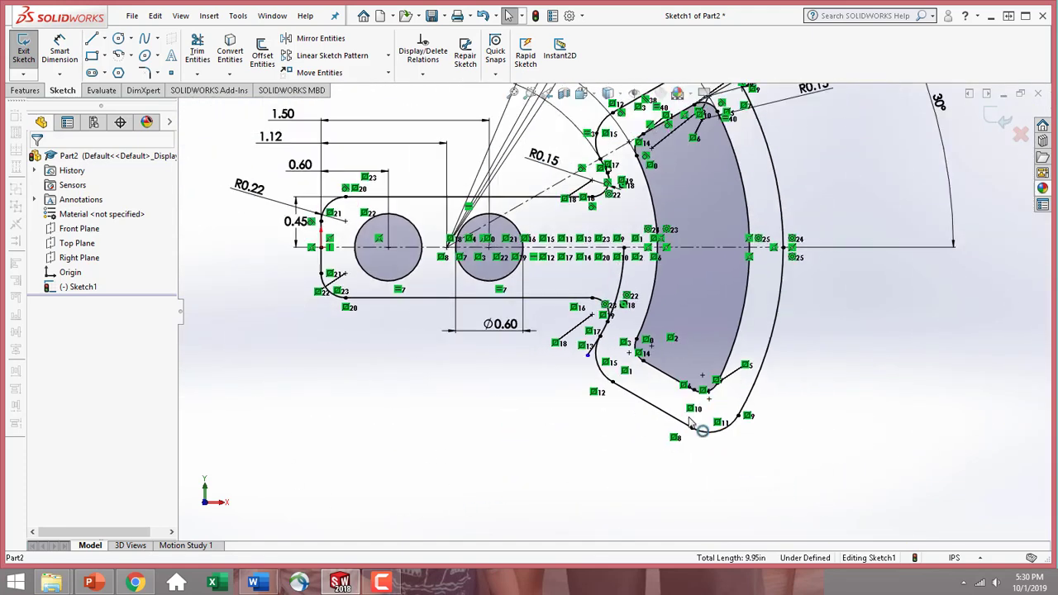
{"action": "scroll", "coordinate": [667, 253], "scroll_direction": "down", "scroll_amount": 3}
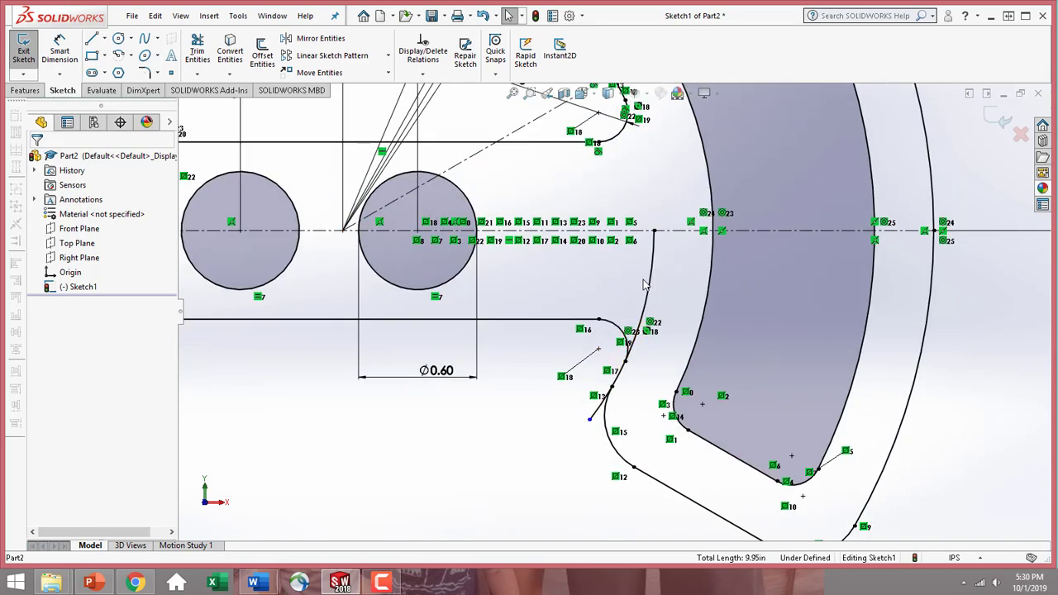
{"action": "left_click", "coordinate": [198, 52]}
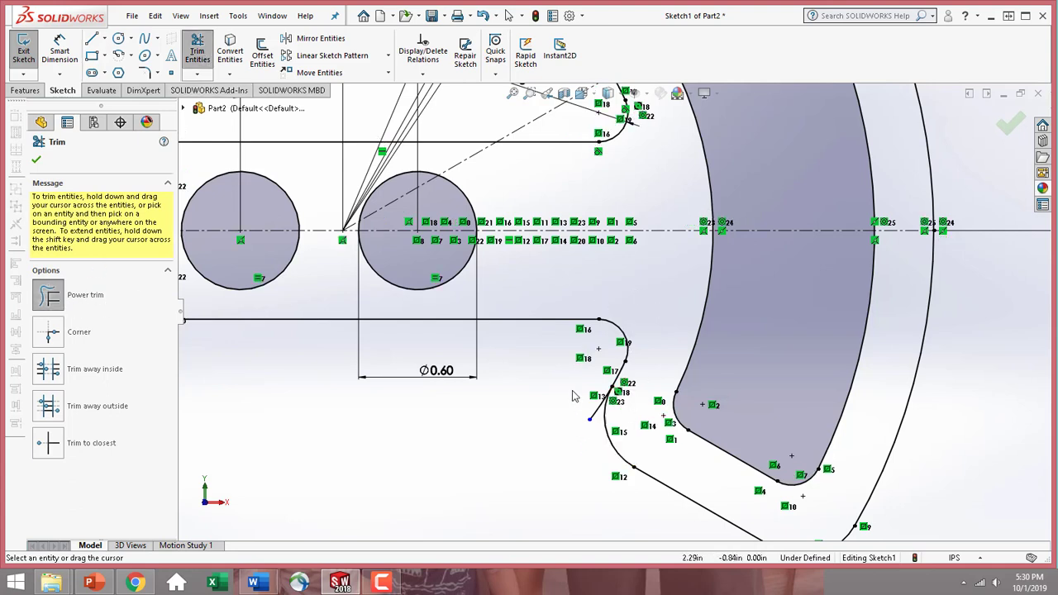
{"action": "scroll", "coordinate": [578, 414], "scroll_direction": "down", "scroll_amount": 2}
{"action": "left_click_drag", "start_coordinate": [608, 402], "coordinate": [610, 422]}
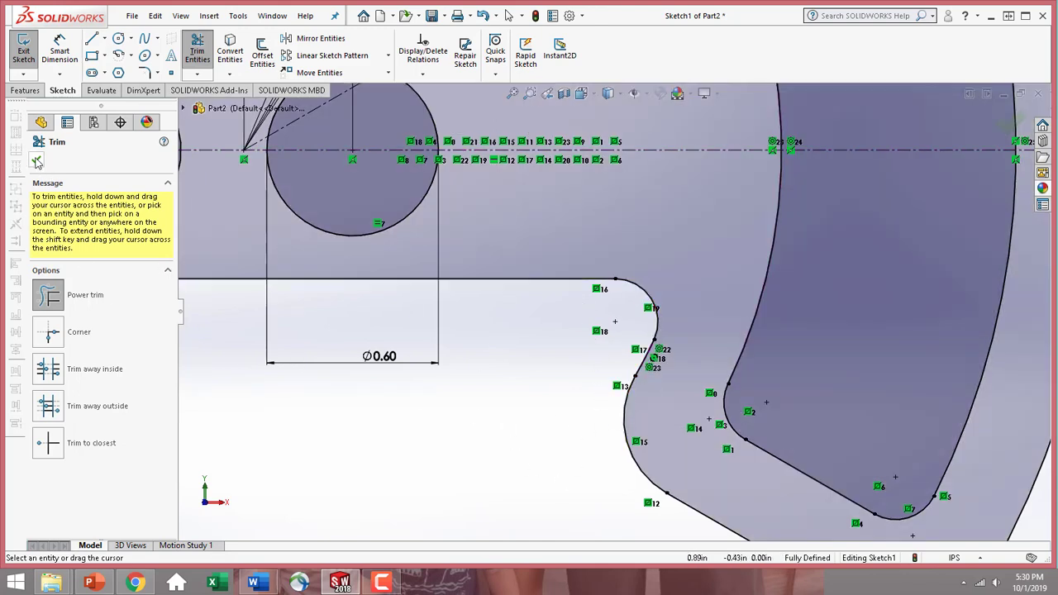
{"action": "key", "text": "Escape"}
- Extrude the closed profile as a blind boss with a depth of 0.25 in
{"action": "scroll", "coordinate": [508, 365], "scroll_direction": "up", "scroll_amount": 2}
{"action": "scroll", "coordinate": [557, 413], "scroll_direction": "up", "scroll_amount": 2}
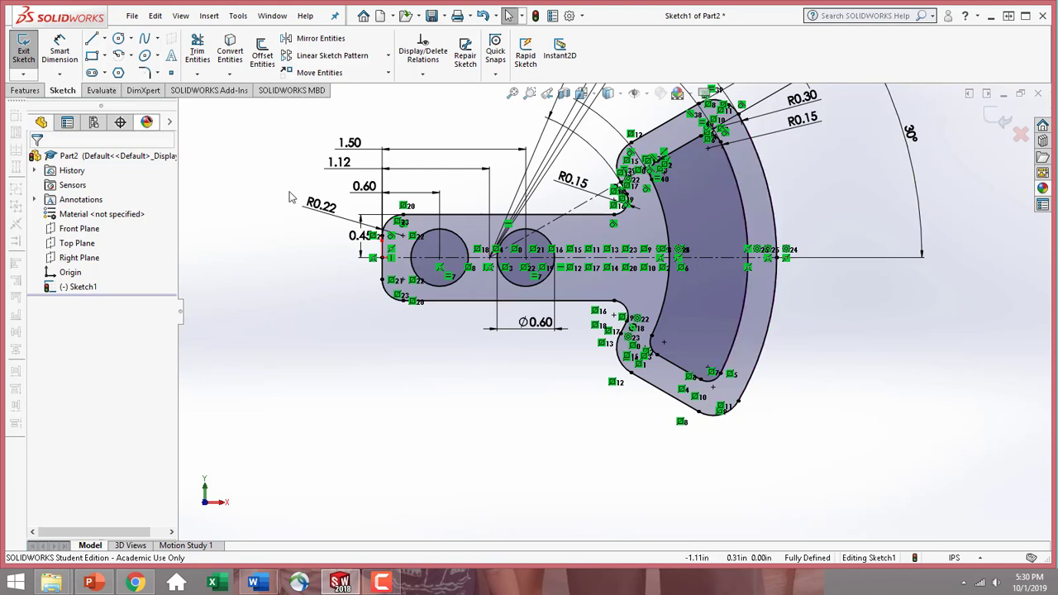
{"action": "scroll", "coordinate": [615, 307], "scroll_direction": "up", "scroll_amount": 2}
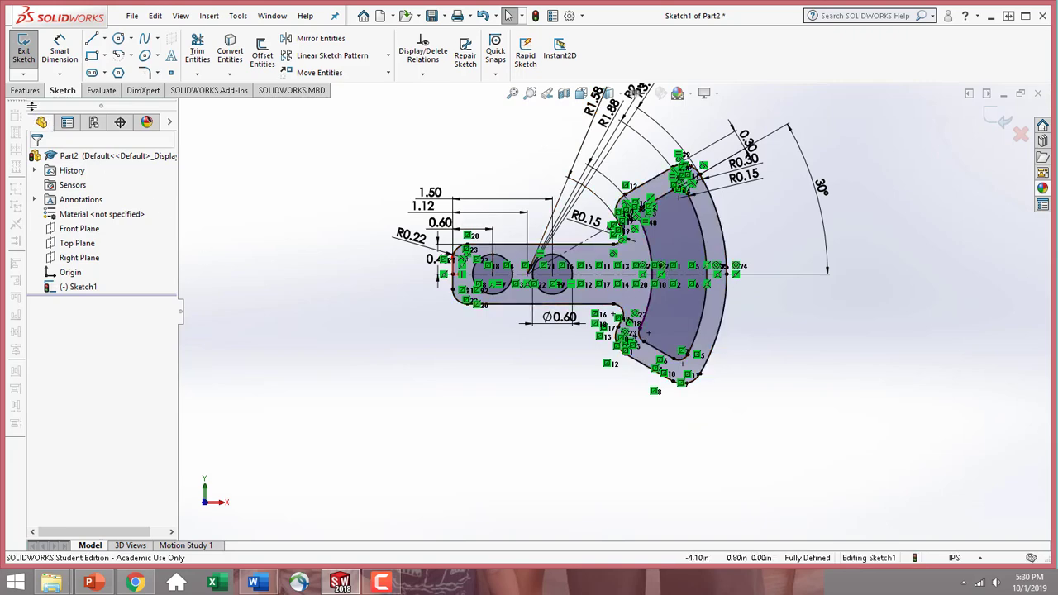
{"action": "left_click", "coordinate": [26, 90]}
{"action": "left_click", "coordinate": [41, 62]}
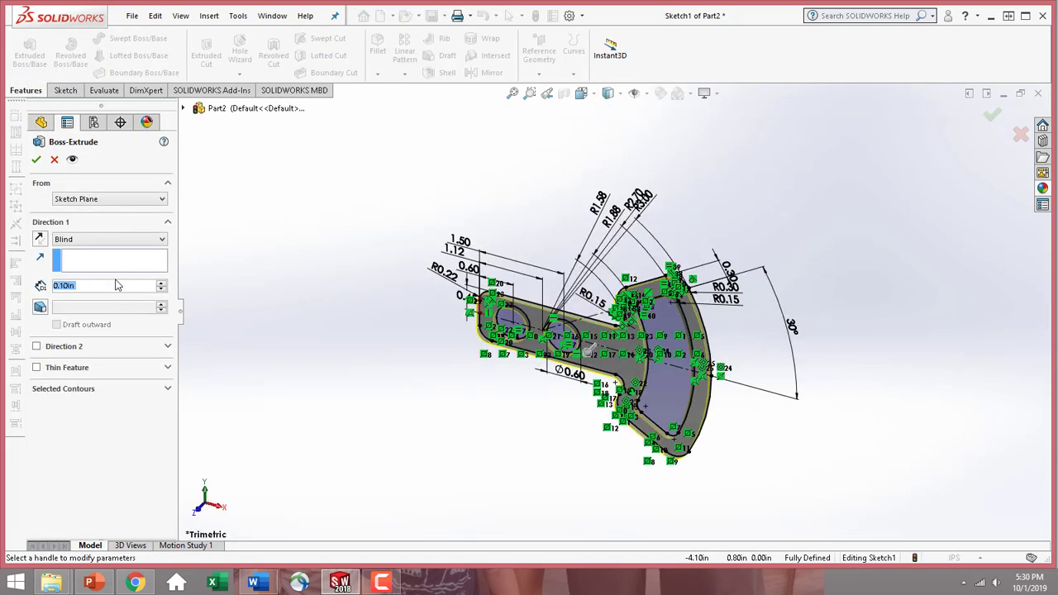
{"action": "type", "text": "0.25"}
{"action": "key", "text": "Return"}
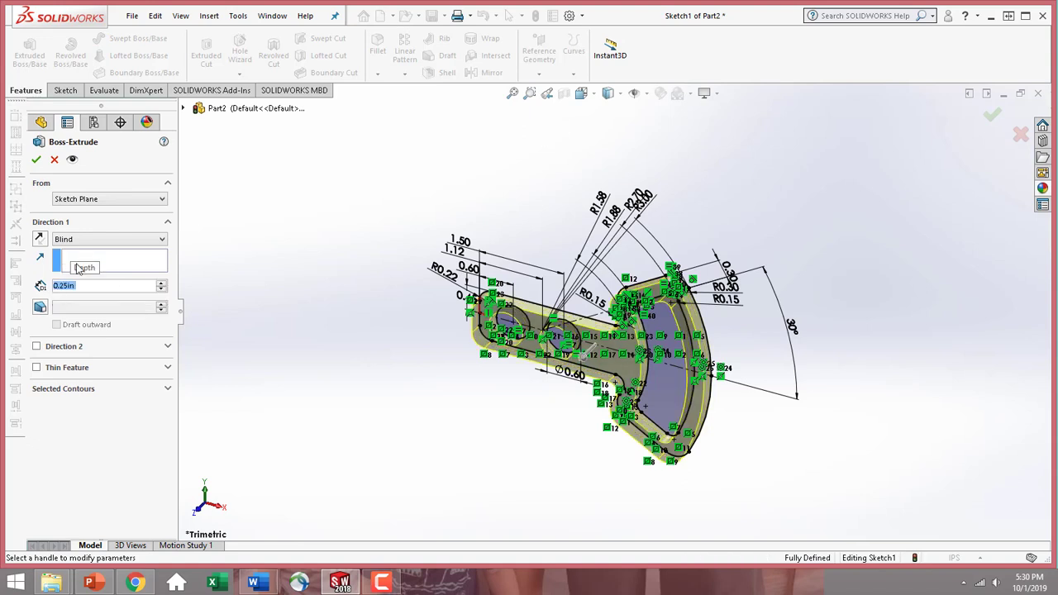
{"action": "left_click", "coordinate": [37, 157]}
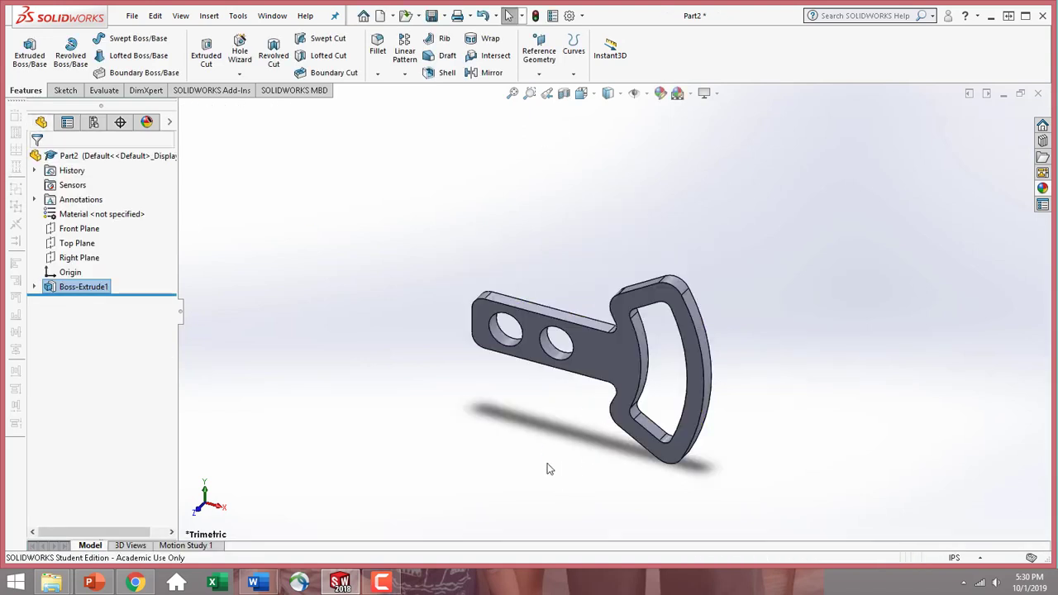
- Delete the extruded boss while keeping its profile sketch
{"action": "middle_click_drag", "start_coordinate": [581, 344], "coordinate": [569, 371]}
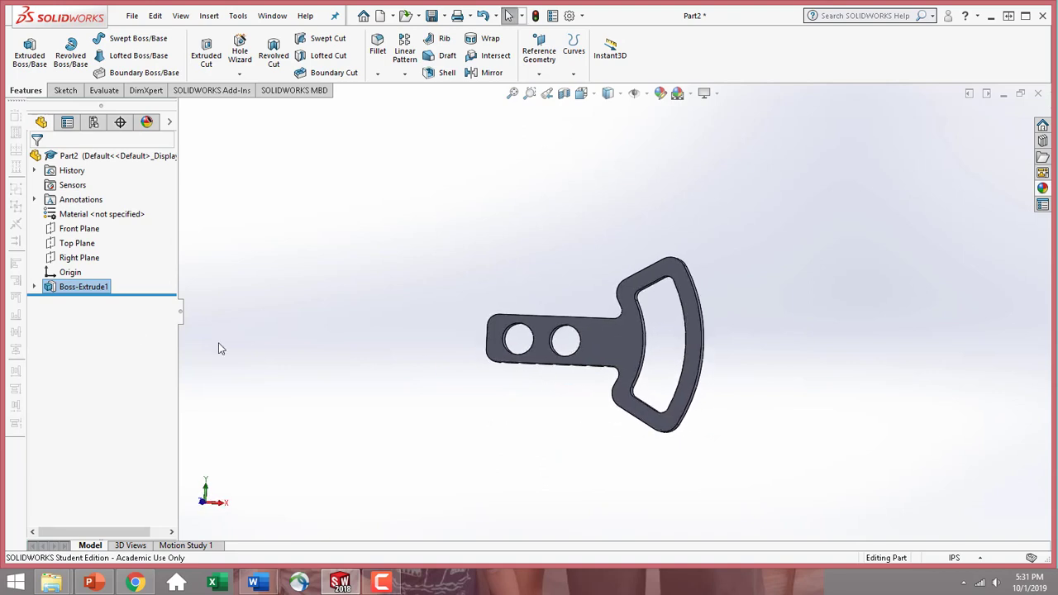
{"action": "middle_click_drag", "start_coordinate": [389, 238], "coordinate": [354, 276]}
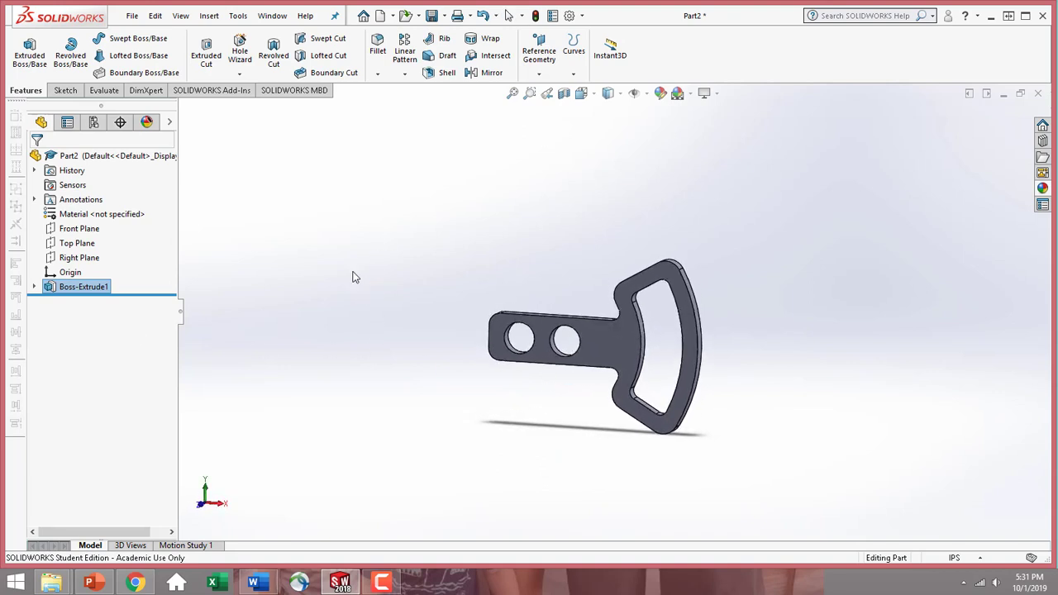
{"action": "left_click", "coordinate": [60, 288]}
{"action": "right_click", "coordinate": [60, 289]}
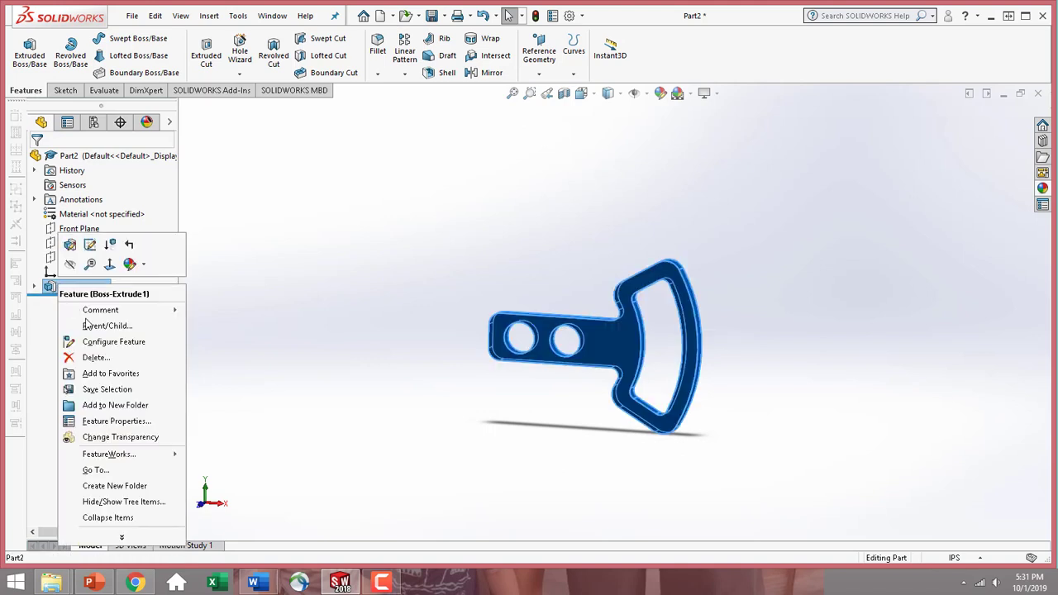
{"action": "left_click", "coordinate": [96, 357]}
{"action": "left_click", "coordinate": [611, 232]}
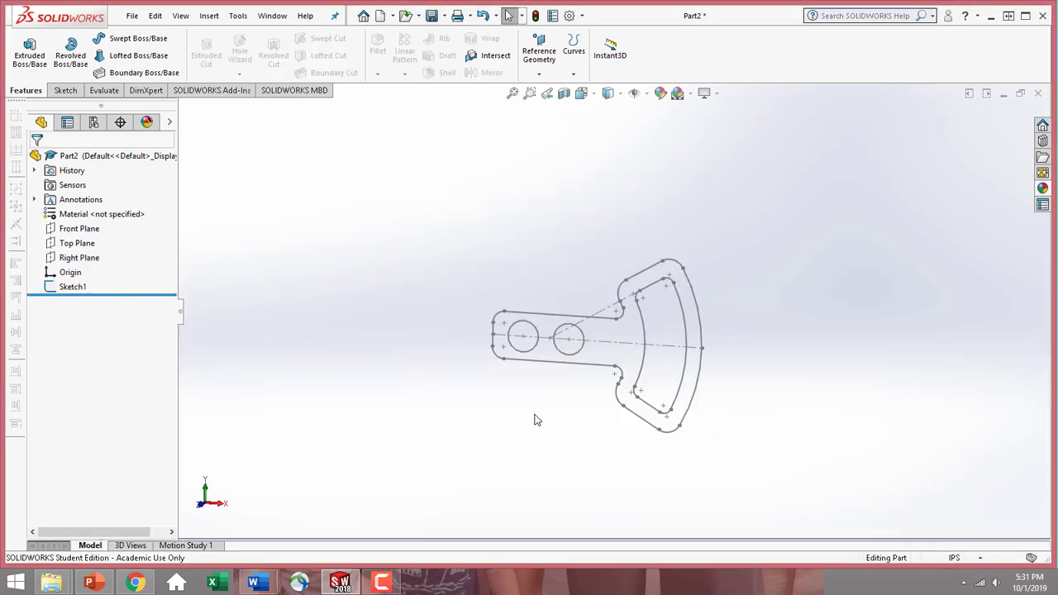
{"action": "mouse_move", "coordinate": [724, 409]}
{"action": "middle_mouse_down"}
{"action": "mouse_move", "coordinate": [761, 394]}
{"action": "mouse_move", "coordinate": [725, 411]}
{"action": "mouse_move", "coordinate": [722, 371]}
{"action": "mouse_move", "coordinate": [727, 382]}
{"action": "middle_mouse_up"}
{"action": "scroll", "coordinate": [651, 295], "scroll_direction": "down", "scroll_amount": 3}
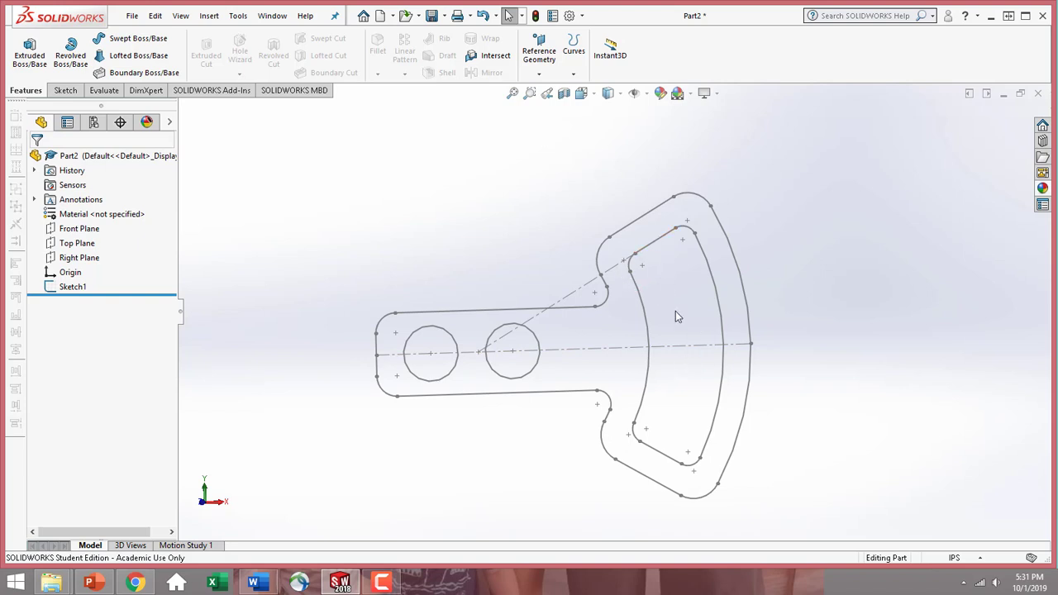
{"action": "scroll", "coordinate": [622, 294], "scroll_direction": "down", "scroll_amount": 3}
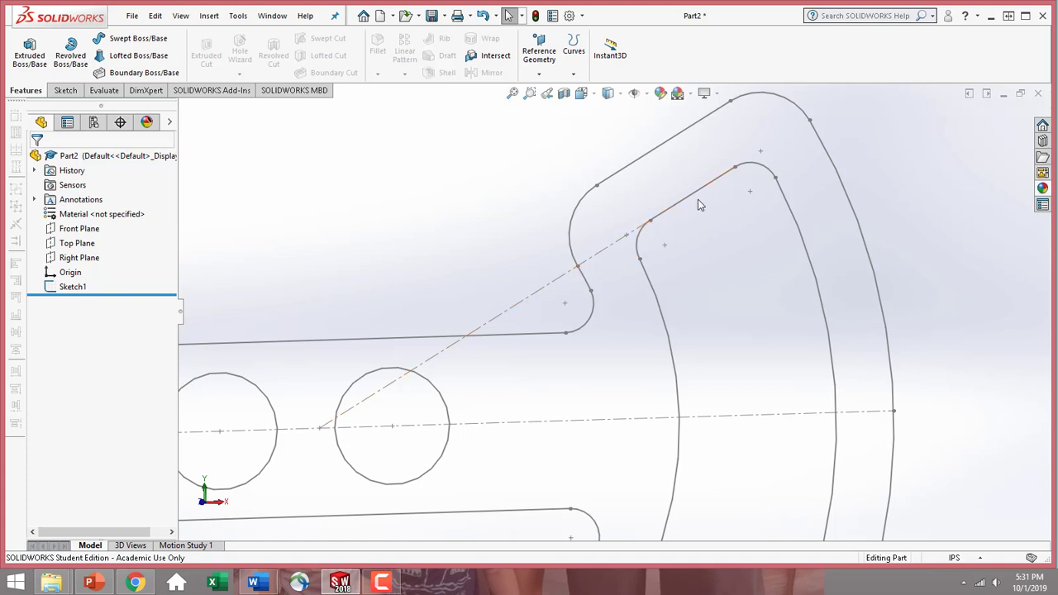
{"action": "key", "text": "f"}
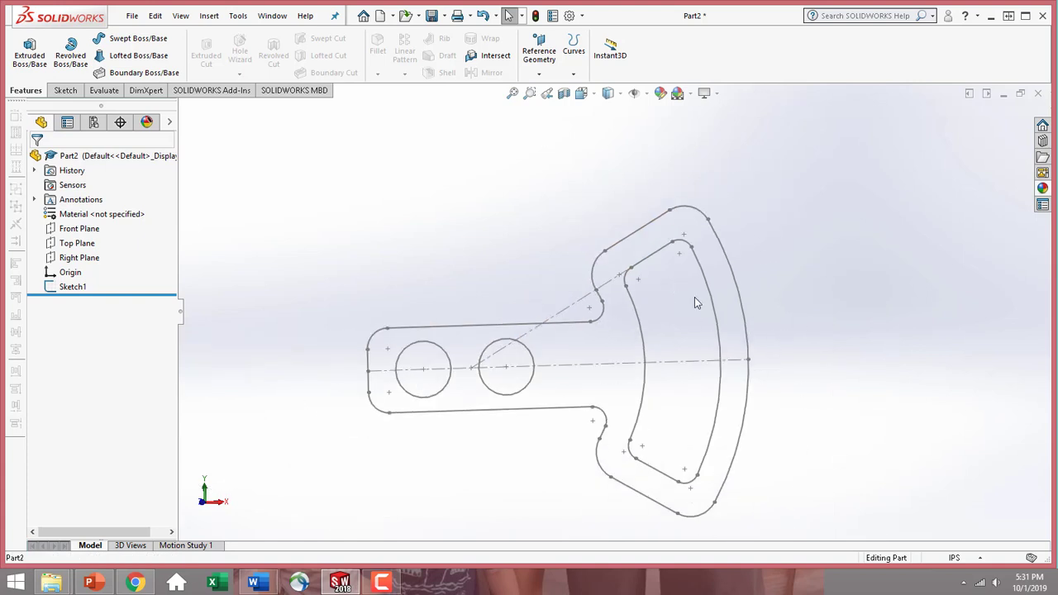